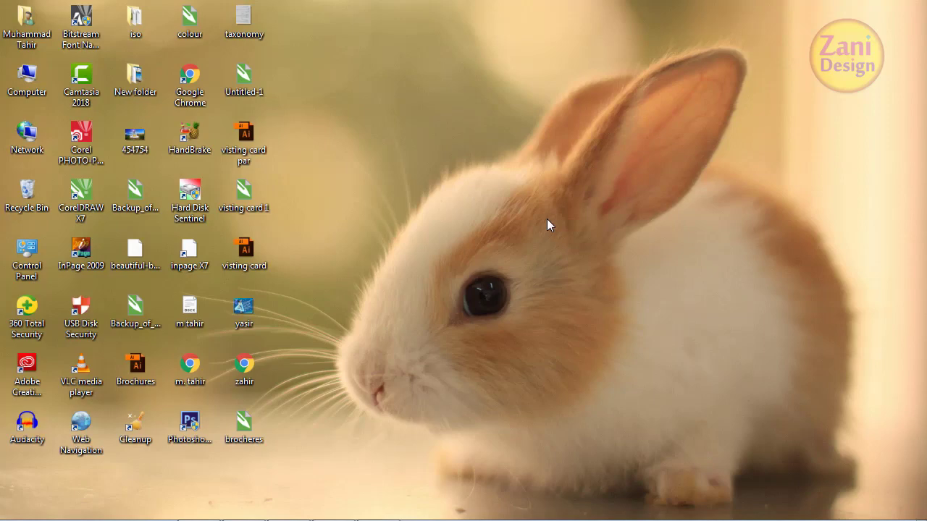
Restore the CorelDRAW X7 window showing brocheres.cdr from the taskbar
click(328, 511)
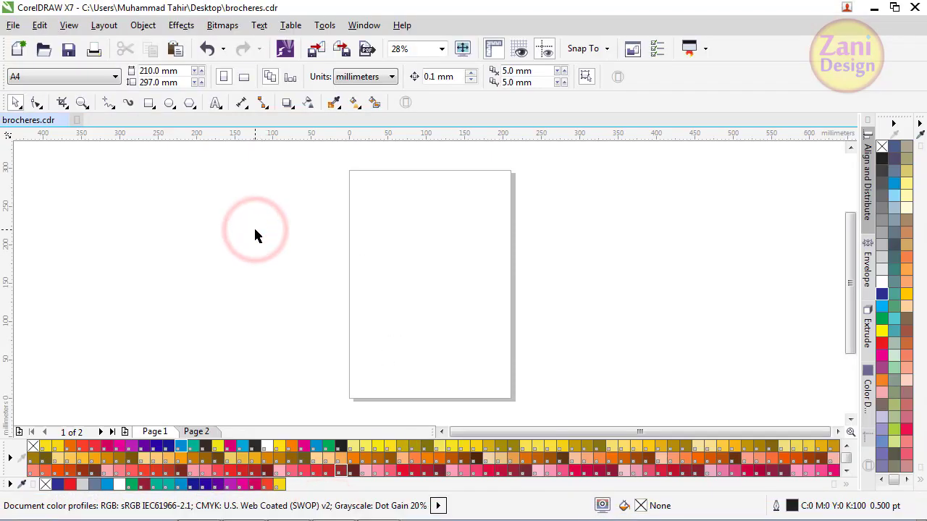
Keep the page size at A4 and add a page-sized frame rectangle
drag(307, 151, 568, 417)
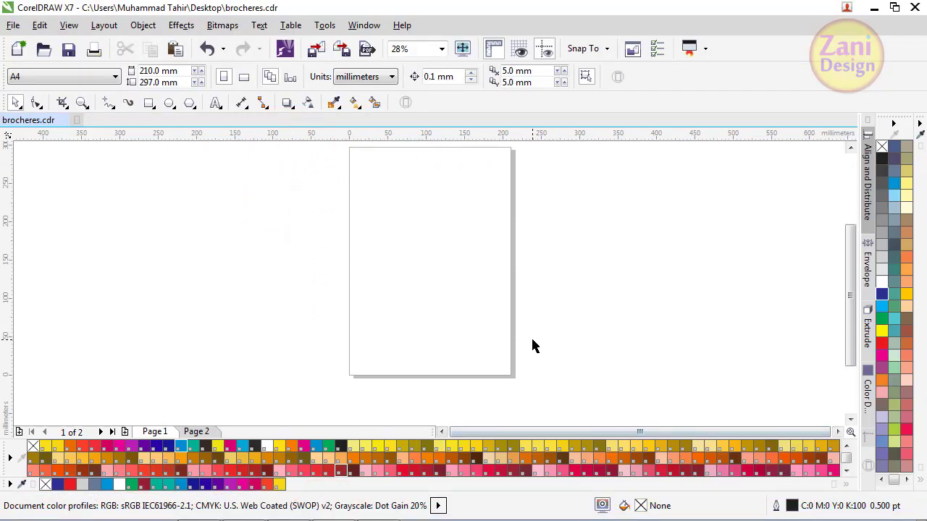
scroll(532, 341, up, 1)
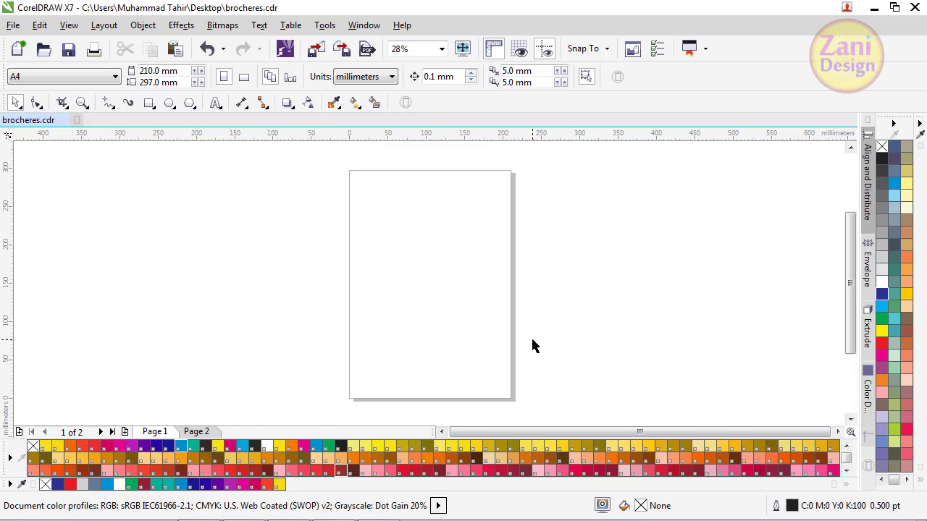
click(110, 77)
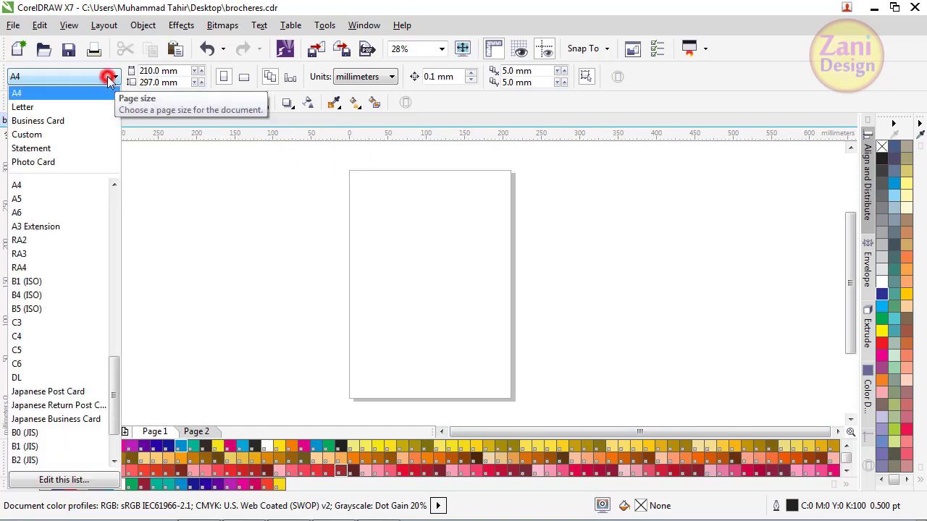
click(68, 93)
click(227, 295)
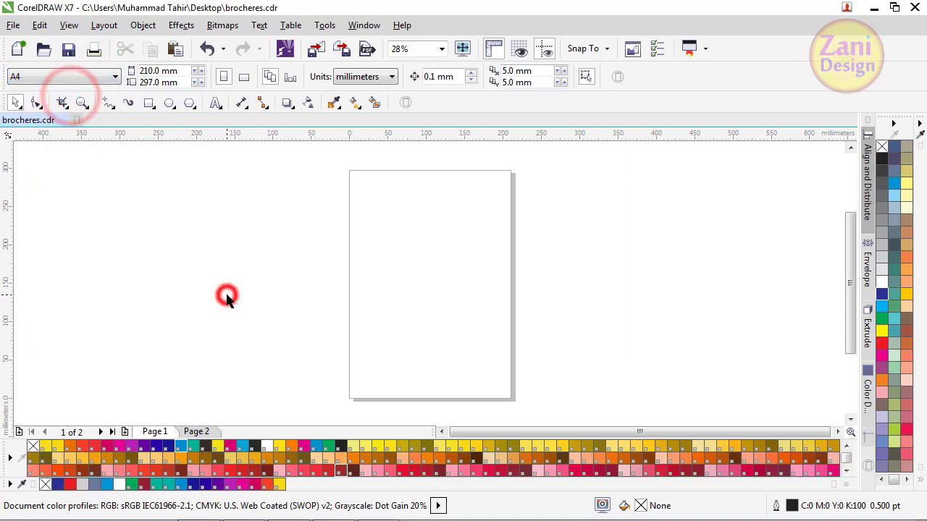
double_click(147, 105)
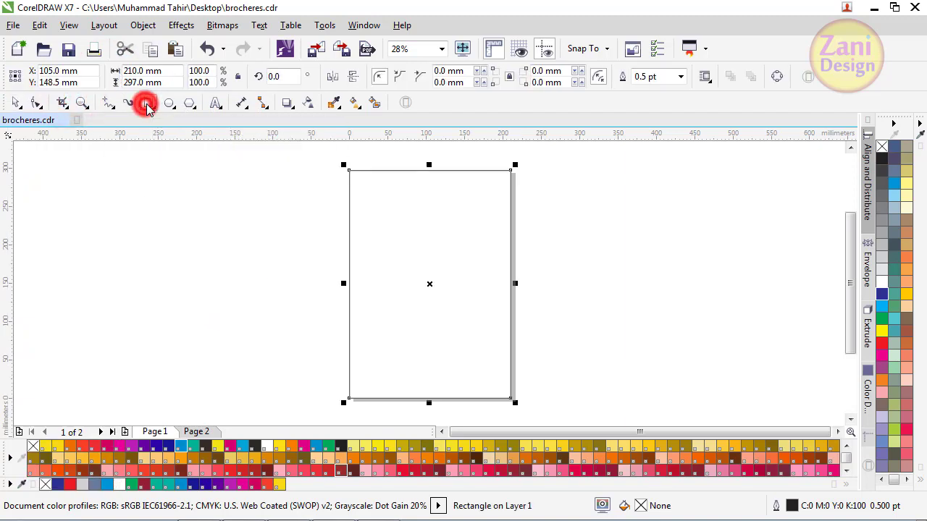
click(16, 103)
click(169, 242)
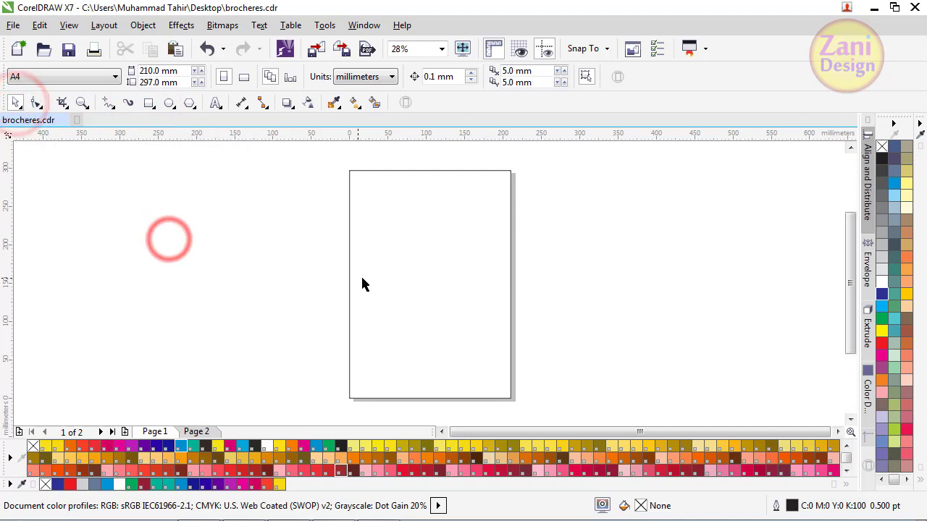
click(394, 279)
Draw a 210 mm-wide rectangle about 118 mm tall across the page top
click(141, 104)
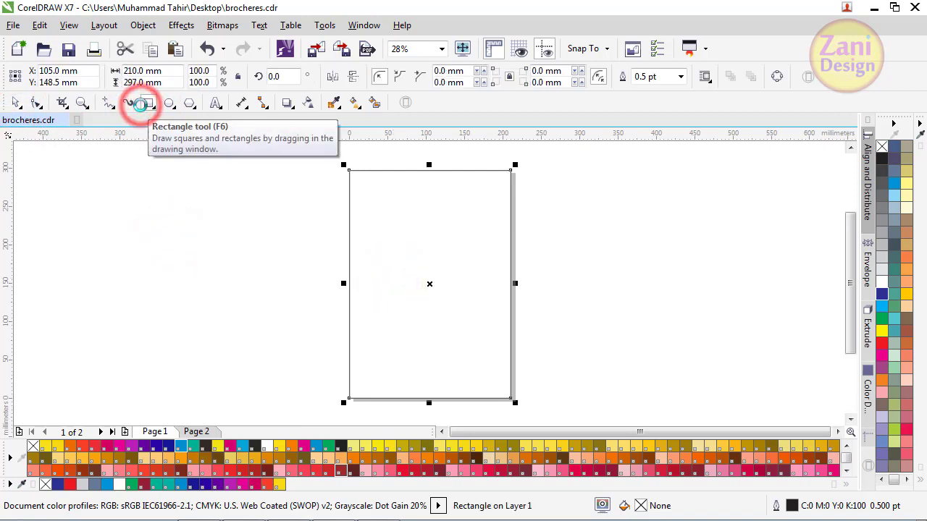
drag(349, 170, 510, 277)
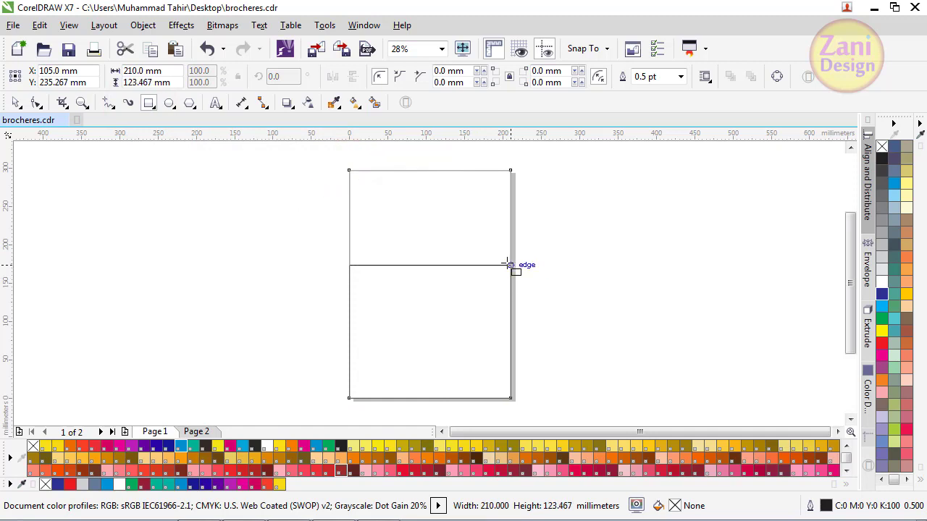
drag(507, 262, 507, 261)
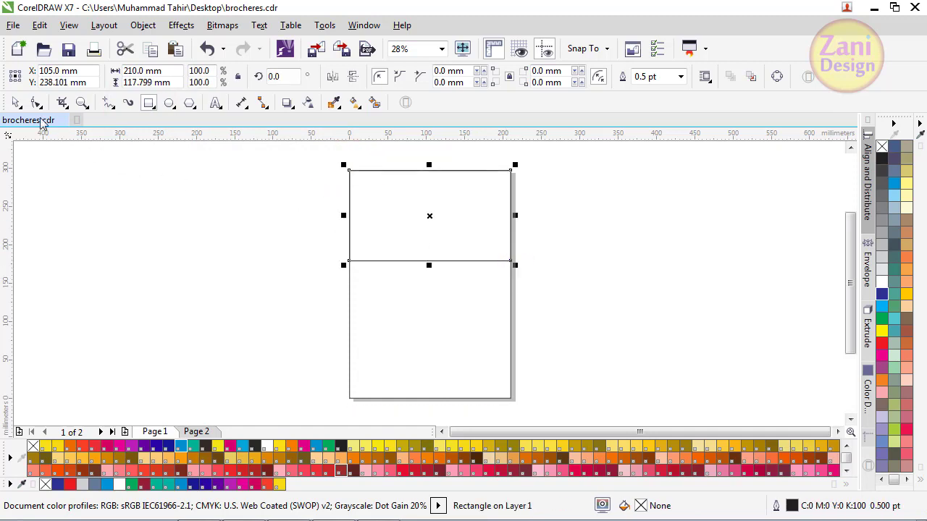
click(16, 103)
click(138, 259)
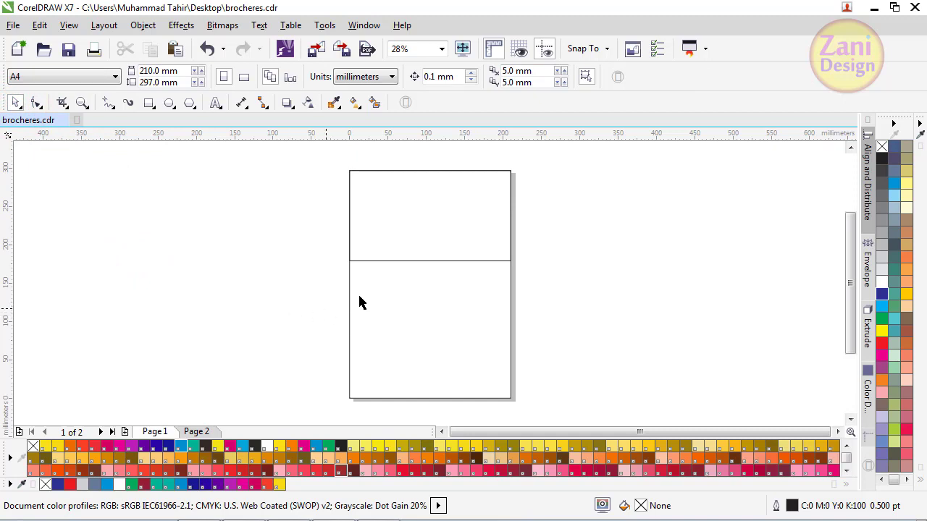
Scale a copy of the top rectangle to 50%, move it lower and narrow it to about 76 mm
click(429, 217)
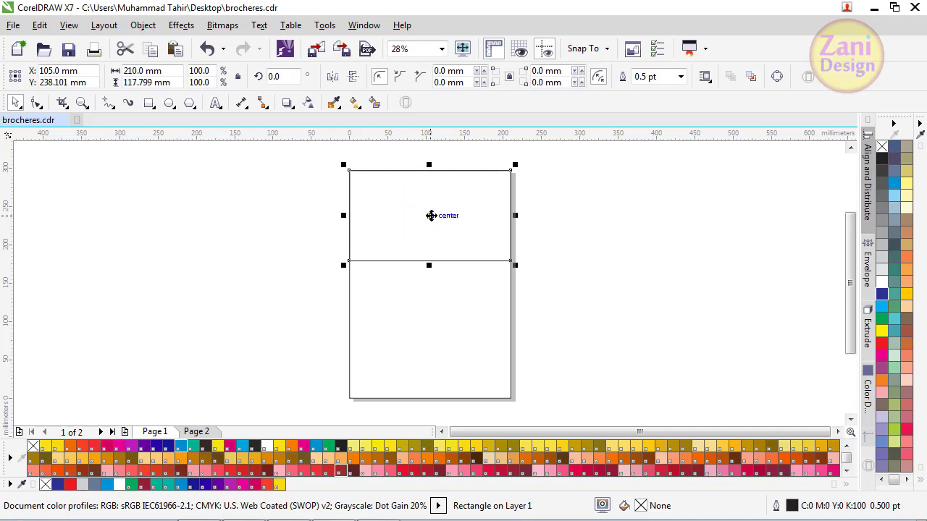
click(513, 166)
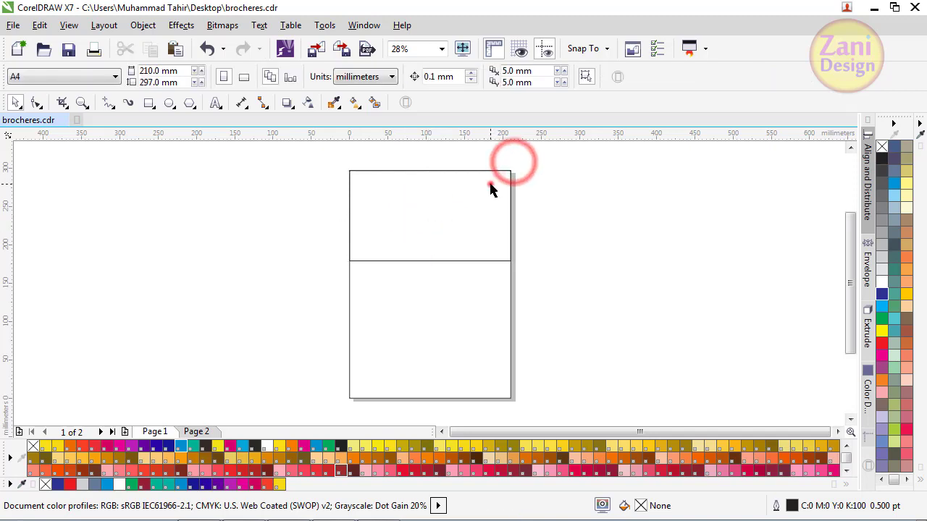
drag(510, 171, 466, 211)
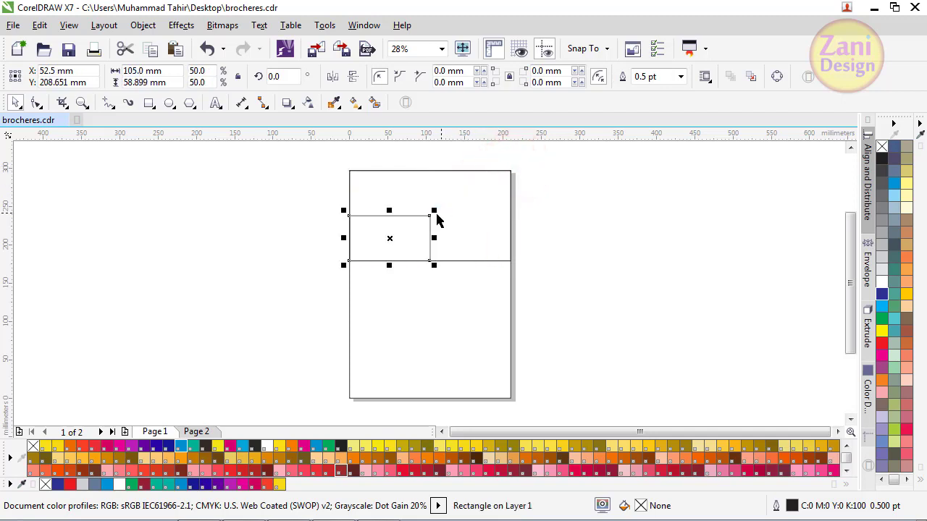
drag(390, 251, 384, 311)
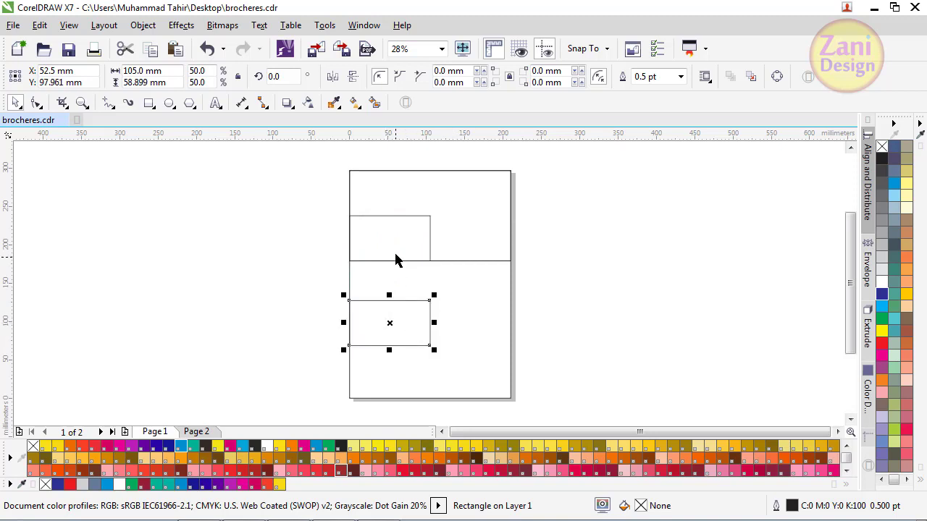
key(Delete)
click(399, 325)
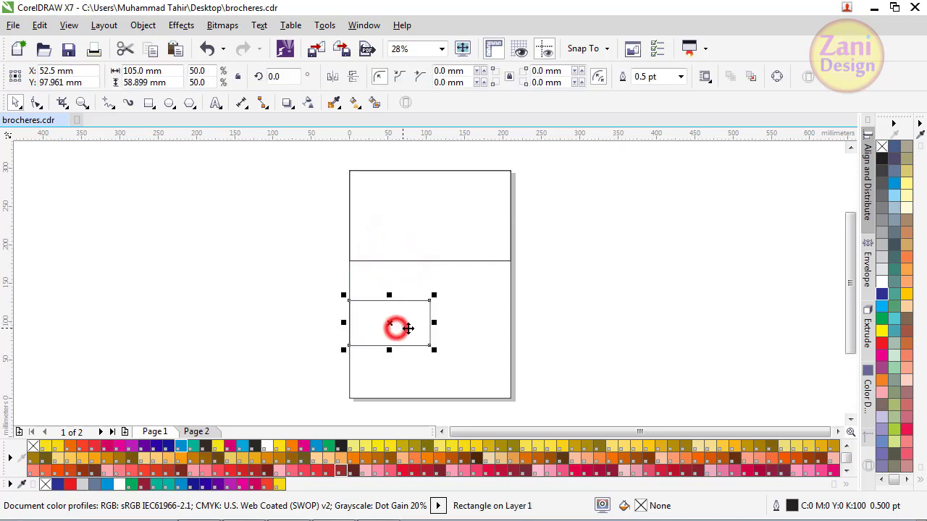
scroll(431, 332, up, 2)
scroll(449, 326, up, 2)
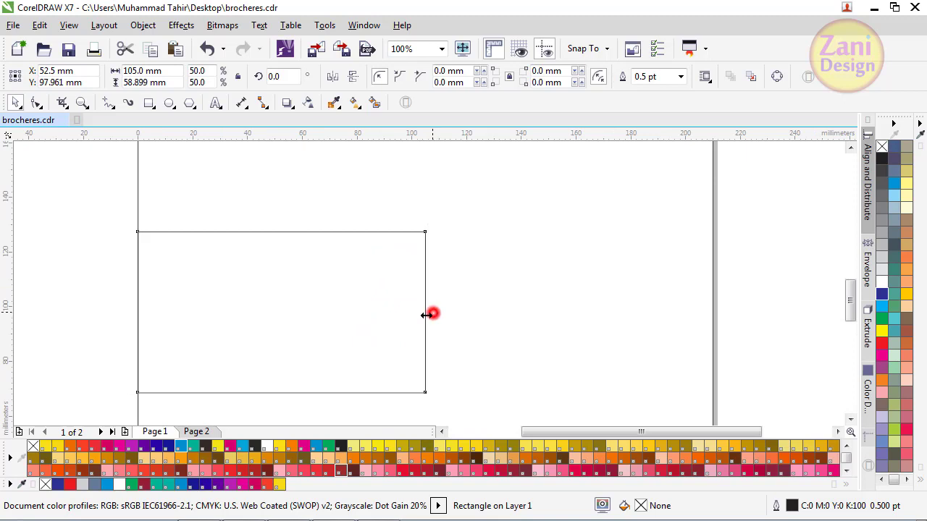
drag(424, 314, 347, 314)
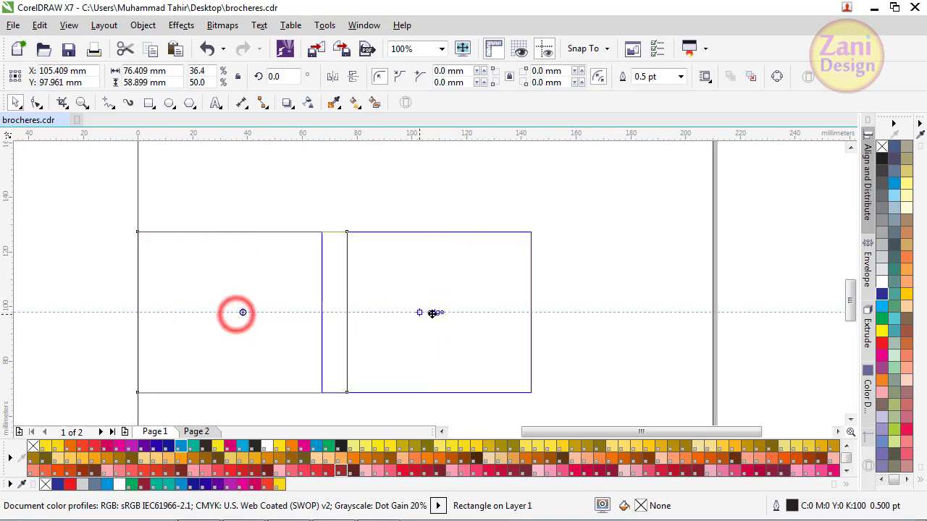
Duplicate the small rectangle twice to its right, making a row of three
drag(236, 314, 465, 312)
right_click(465, 312)
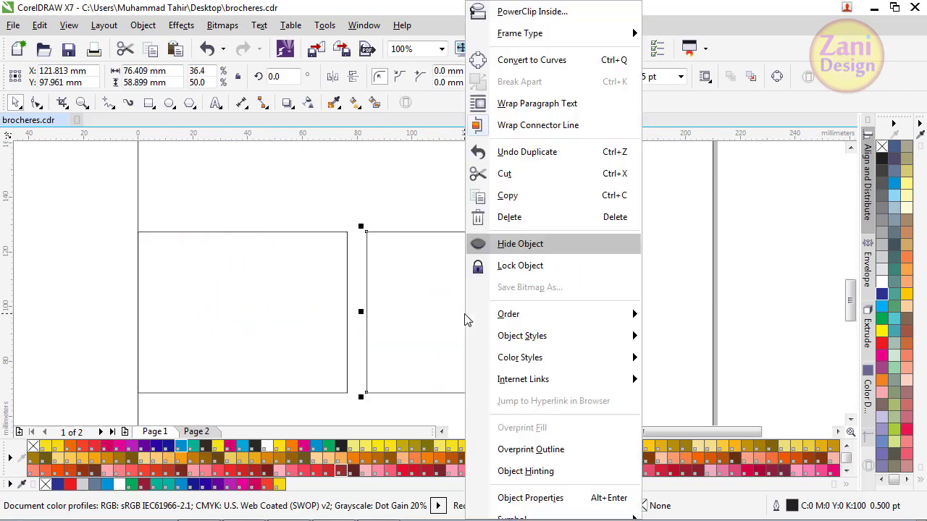
click(102, 241)
drag(468, 306, 689, 299)
right_click(689, 299)
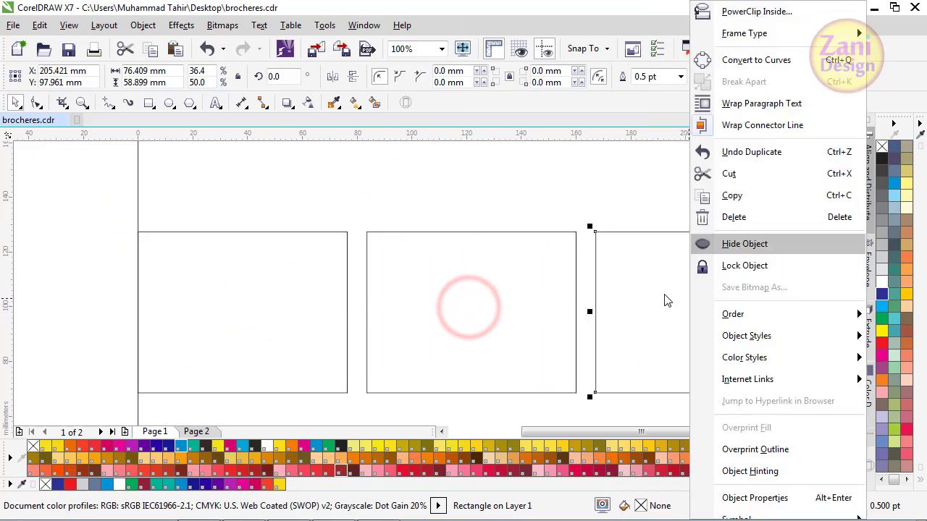
click(101, 218)
Scale the three rectangles to about 61.5 × 47.4 mm and centre the row on the page
scroll(517, 224, down, 2)
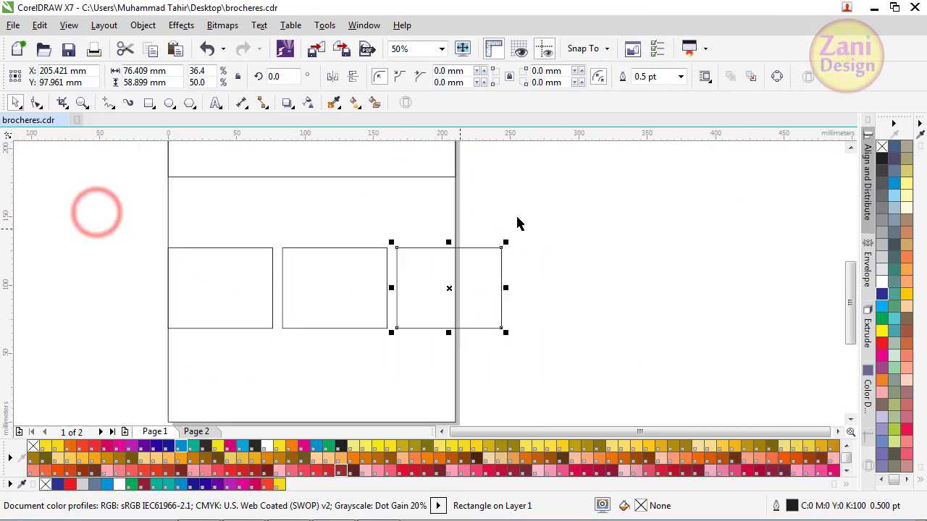
drag(583, 215, 138, 373)
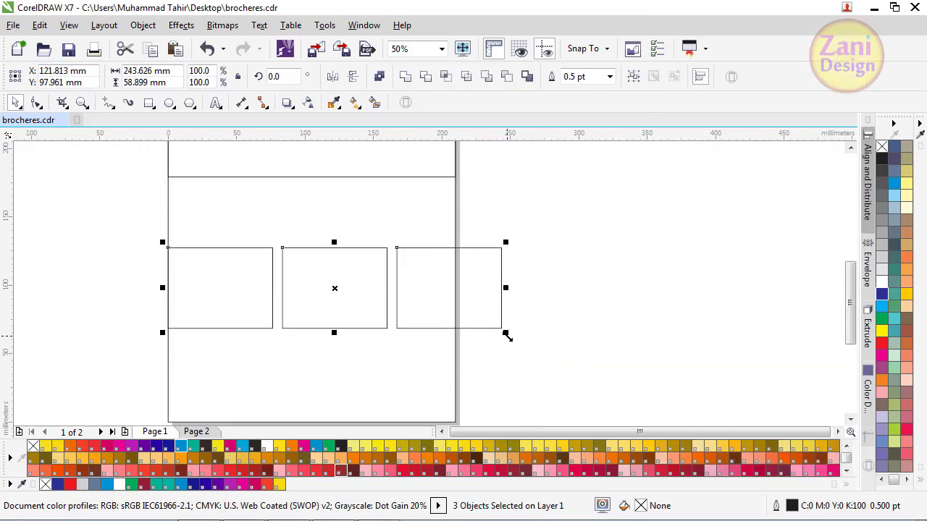
drag(506, 333, 441, 317)
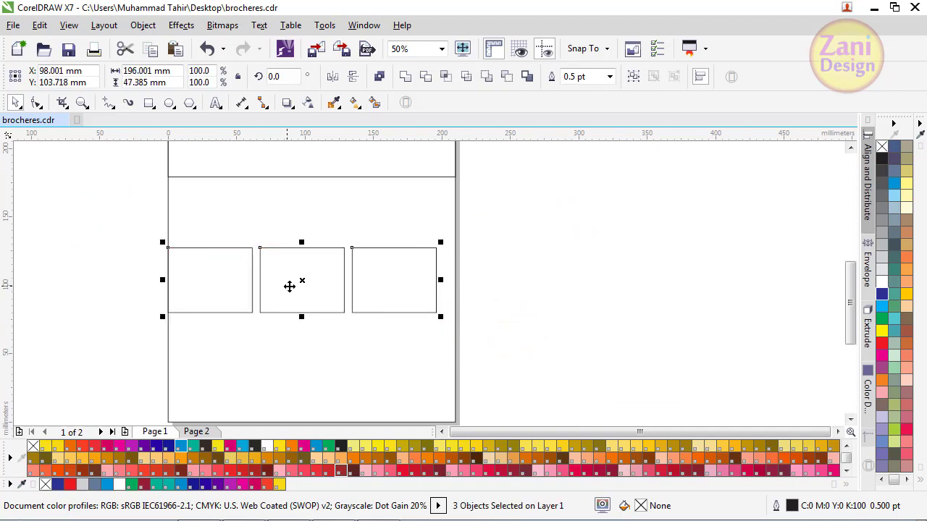
drag(298, 281, 308, 281)
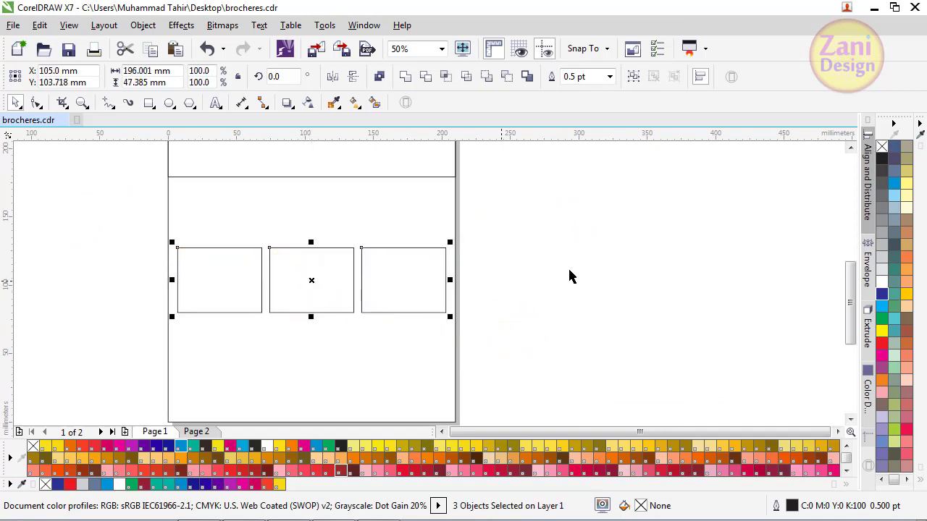
click(580, 268)
scroll(303, 289, up, 2)
Round the middle box's corners to a 4.0 mm radius and copy that value
click(321, 285)
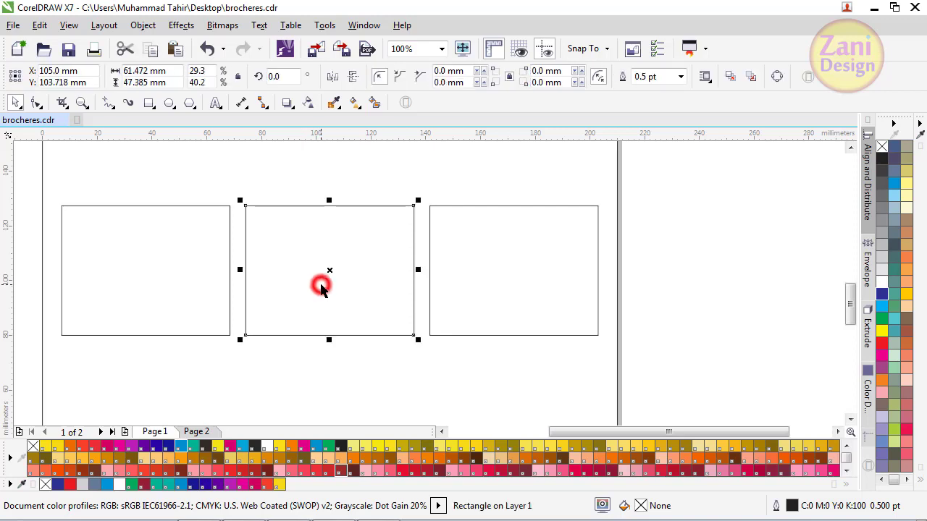
click(449, 71)
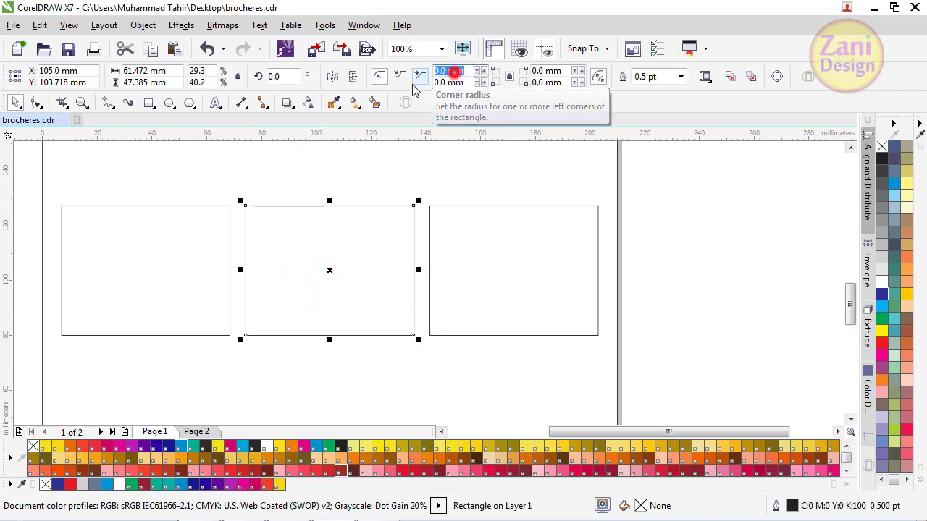
click(483, 70)
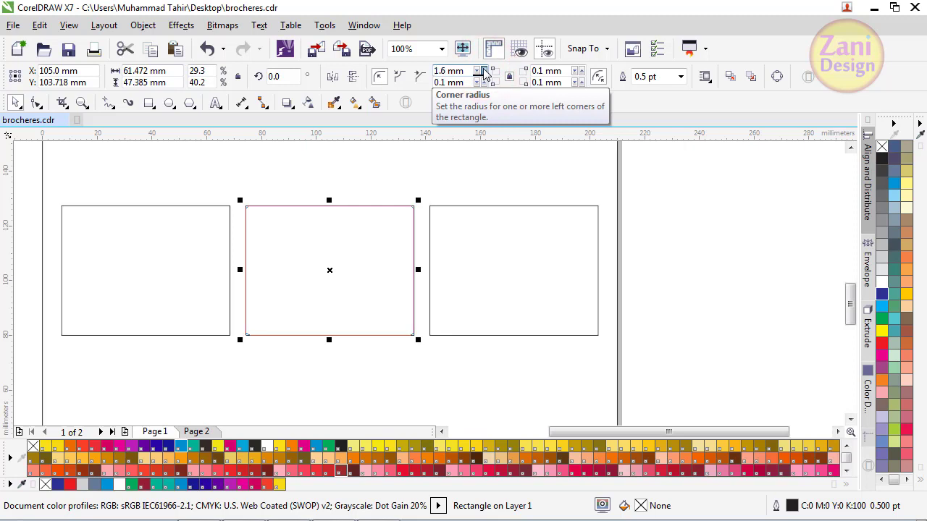
click(483, 70)
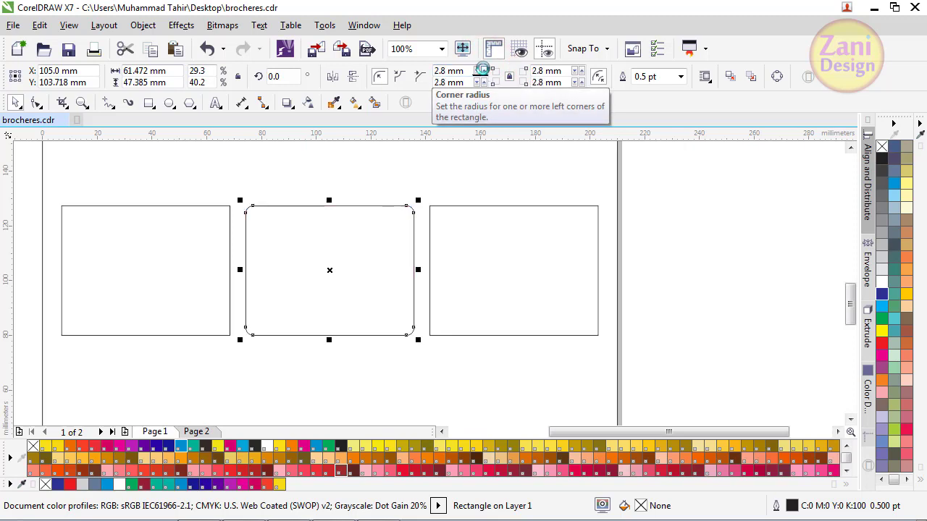
click(483, 70)
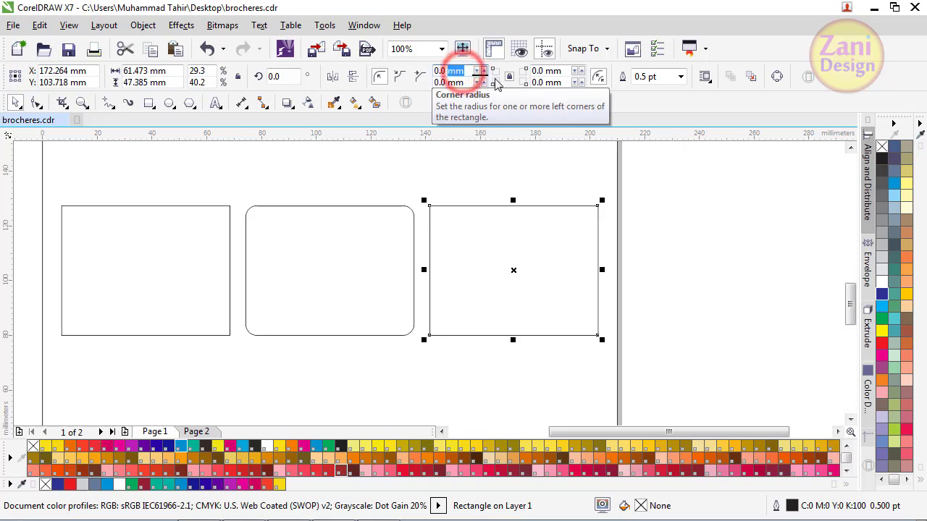
click(387, 214)
click(467, 70)
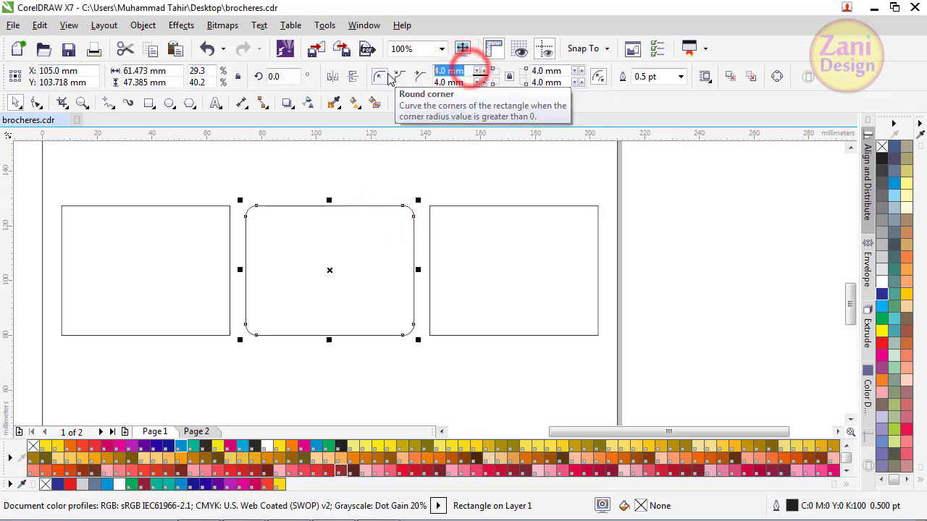
Apply the same 4.0 mm corner radius to the right and left boxes
click(486, 249)
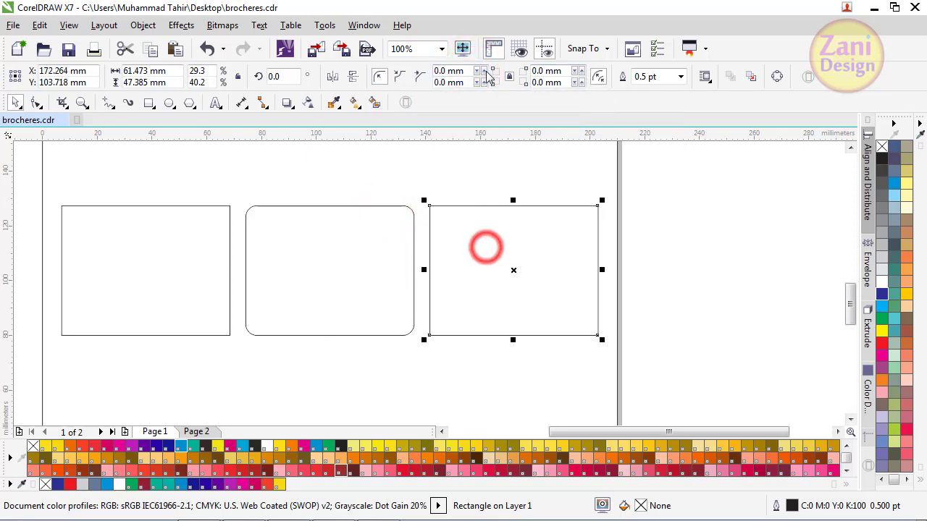
click(465, 71)
text(4.0 mm)
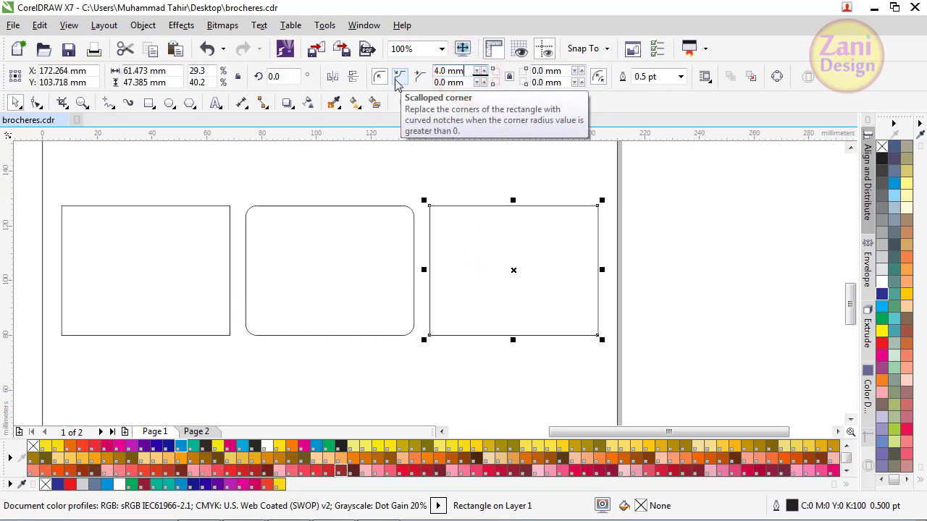
key(Return)
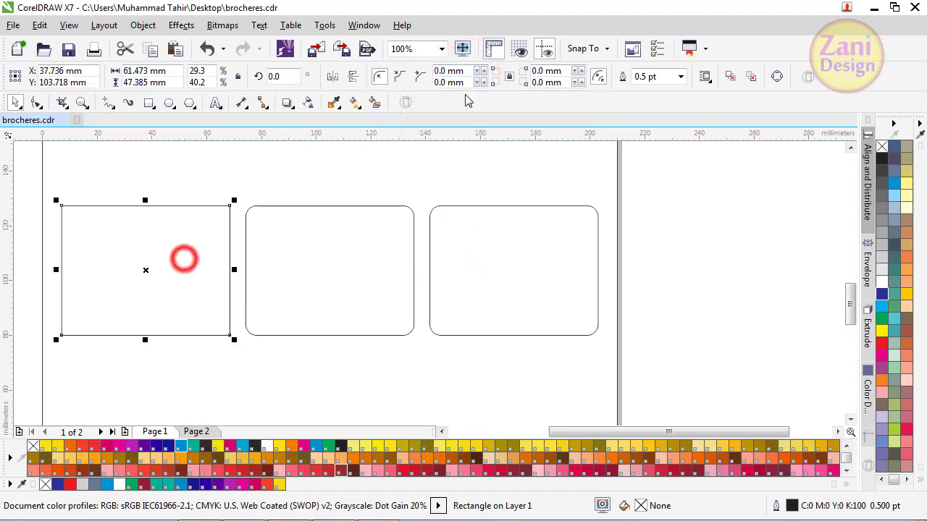
click(467, 71)
text(4.0 mm)
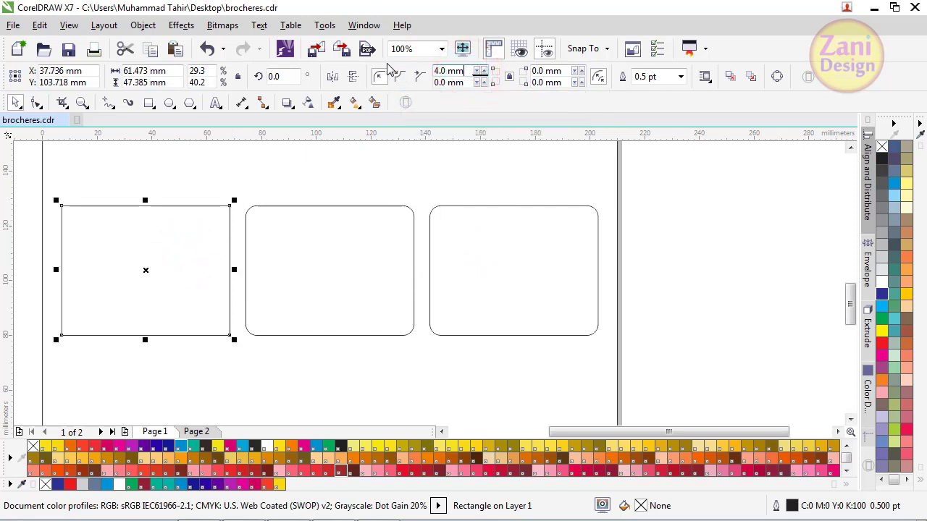
click(720, 279)
Start an image import and browse to New folder on the Desktop
key(shift+F4)
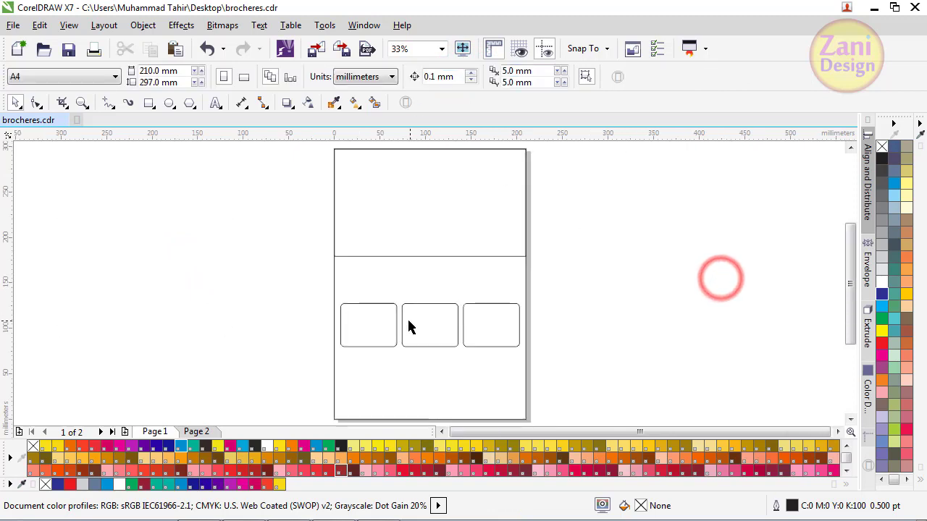
click(265, 298)
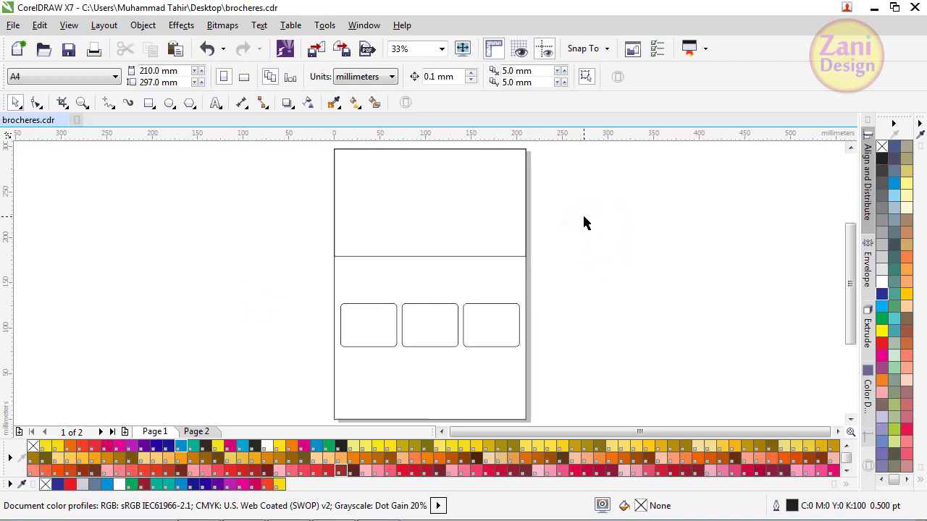
right_click(584, 223)
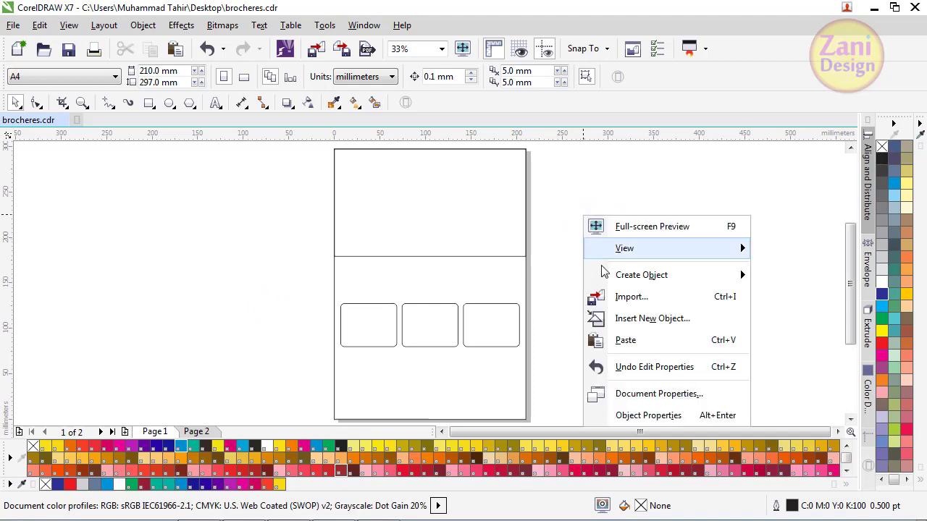
click(615, 292)
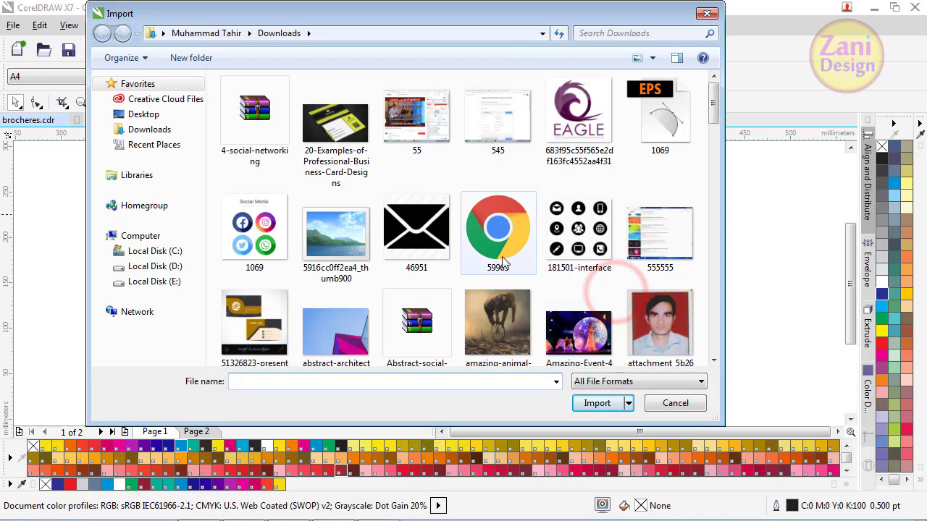
click(155, 116)
click(578, 297)
click(685, 327)
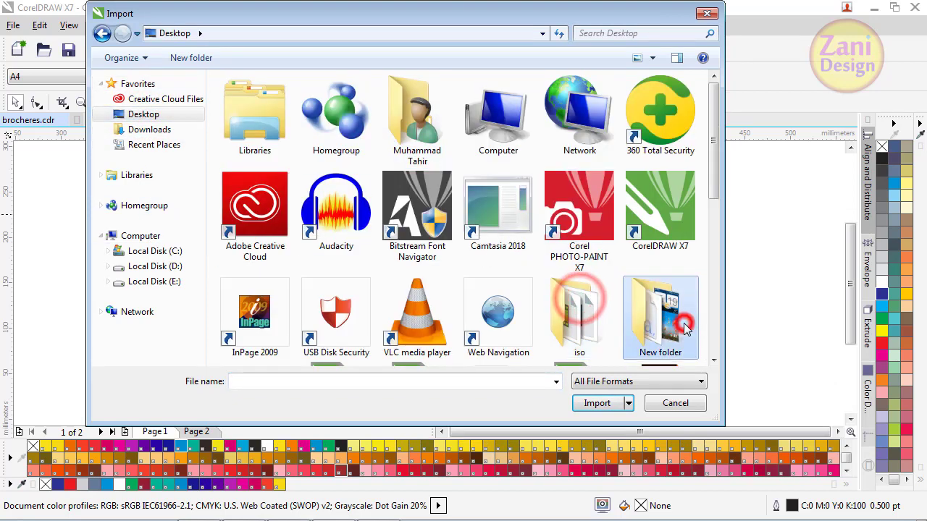
double_click(685, 328)
click(421, 130)
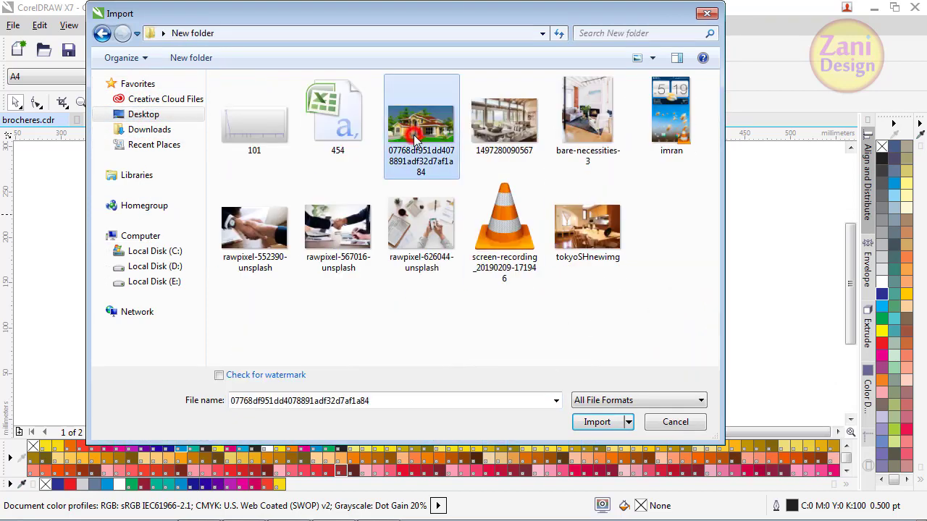
ctrl+click(498, 134)
ctrl+click(603, 121)
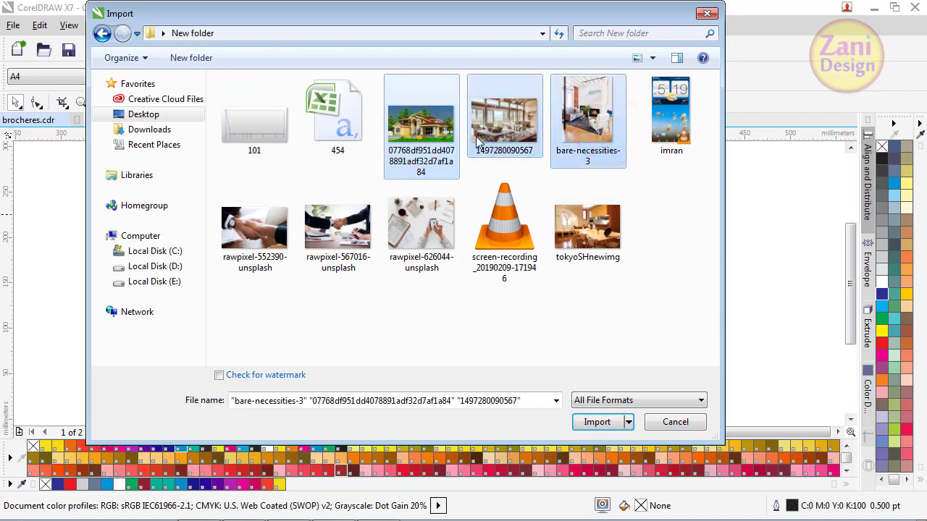
ctrl+click(587, 225)
ctrl+click(421, 225)
ctrl+click(338, 224)
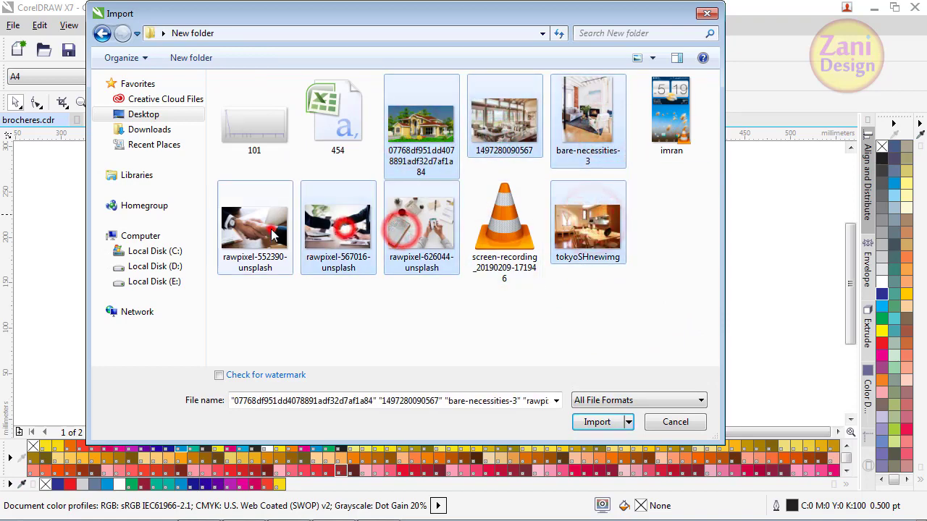
ctrl+click(254, 225)
click(593, 420)
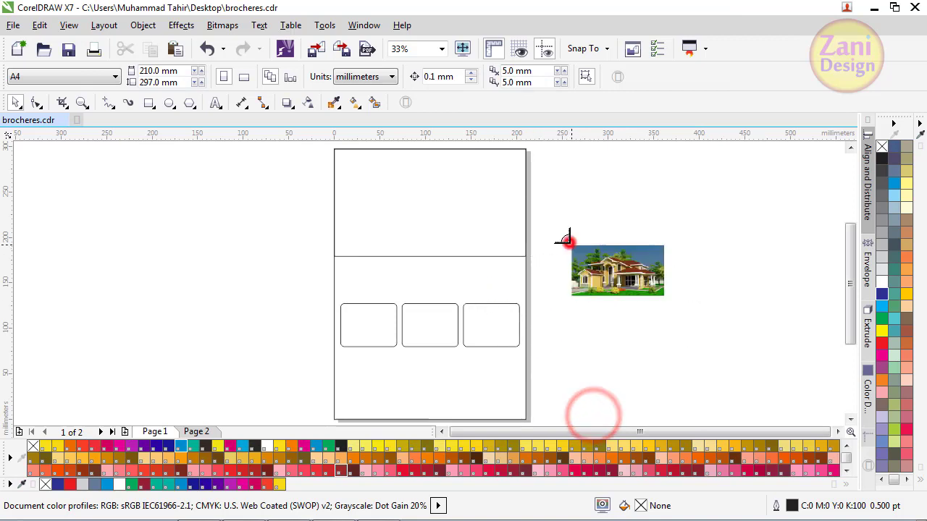
Place each imported photo on the canvas beside the page
click(571, 244)
click(605, 211)
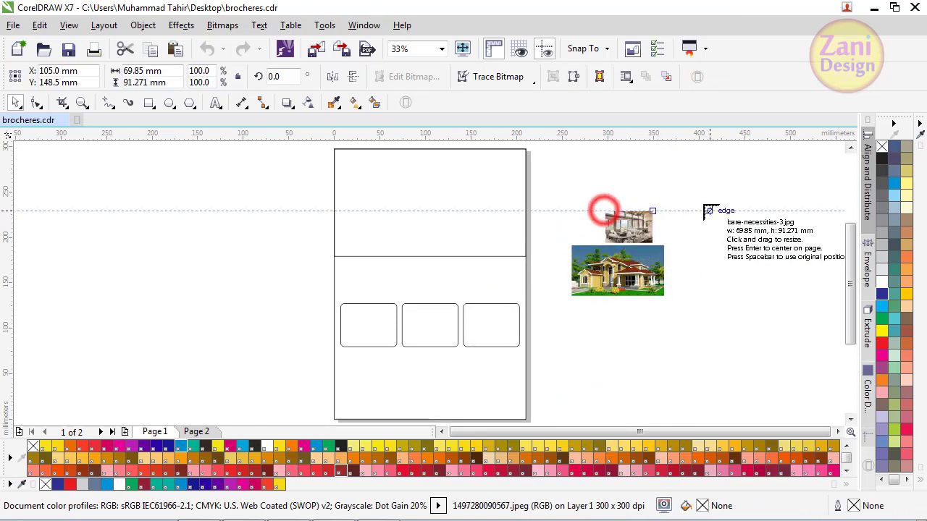
click(701, 204)
click(696, 274)
click(652, 229)
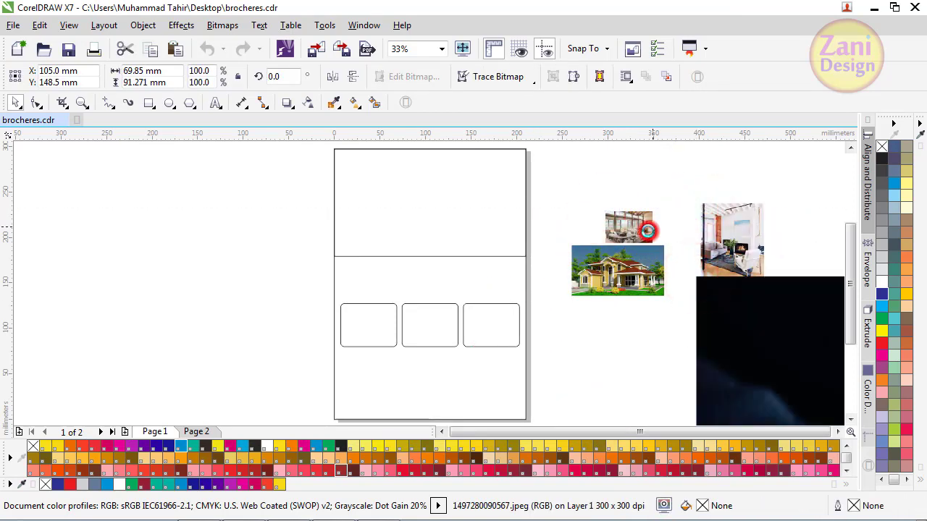
click(556, 193)
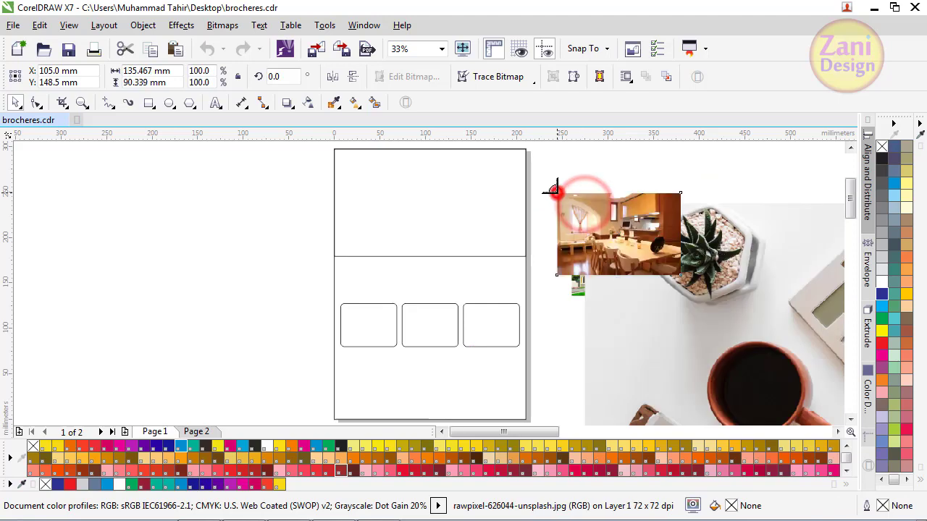
click(641, 172)
Shrink the two oversized handshake photos and the large desk photo
scroll(326, 257, down, 2)
scroll(389, 249, down, 2)
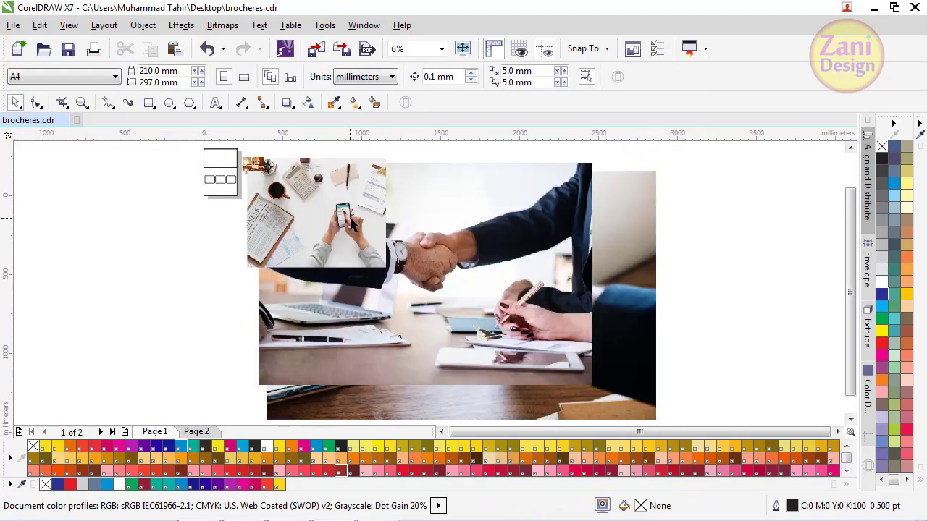
click(499, 335)
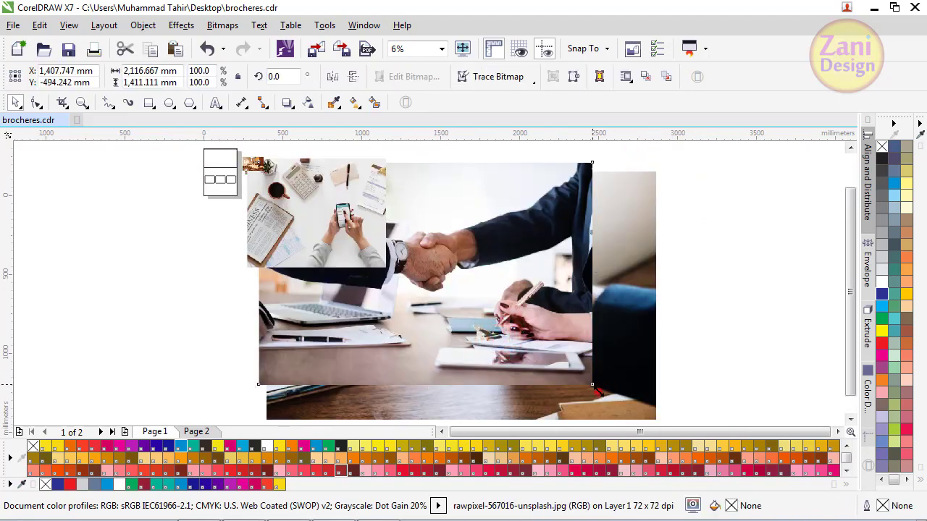
drag(592, 385, 304, 195)
click(512, 354)
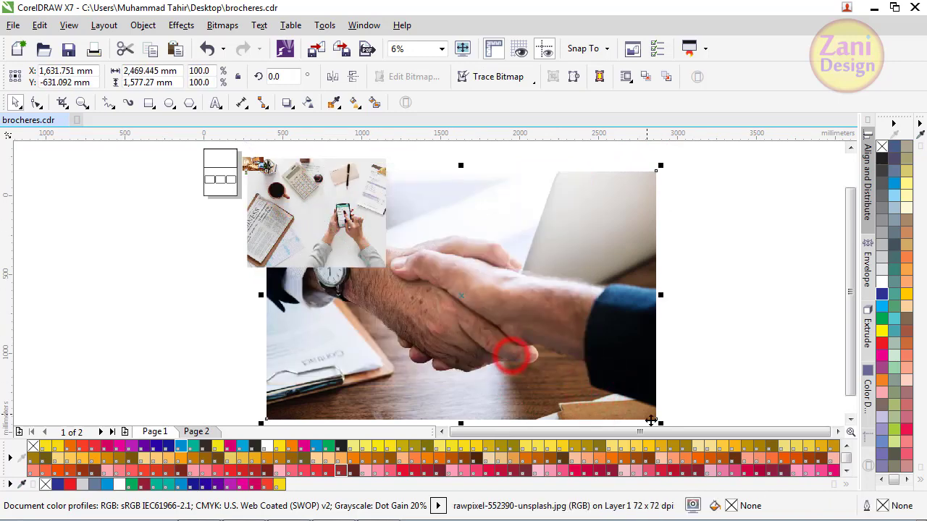
mouse_move(659, 422)
mouse_down()
mouse_move(315, 213)
mouse_move(317, 220)
mouse_up()
click(362, 259)
drag(388, 271, 337, 230)
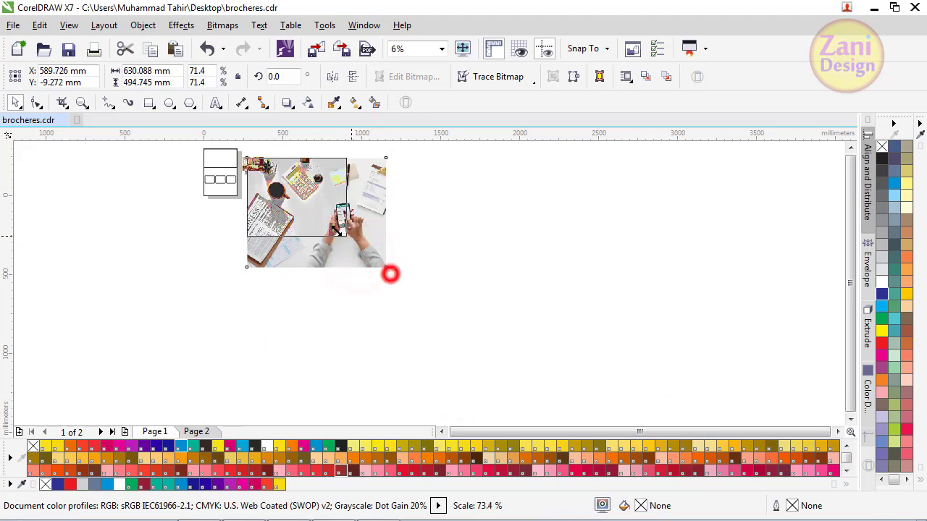
drag(389, 274, 313, 210)
click(317, 244)
Enlarge the house photo to 272% and position it over the top of page 1
key(F4)
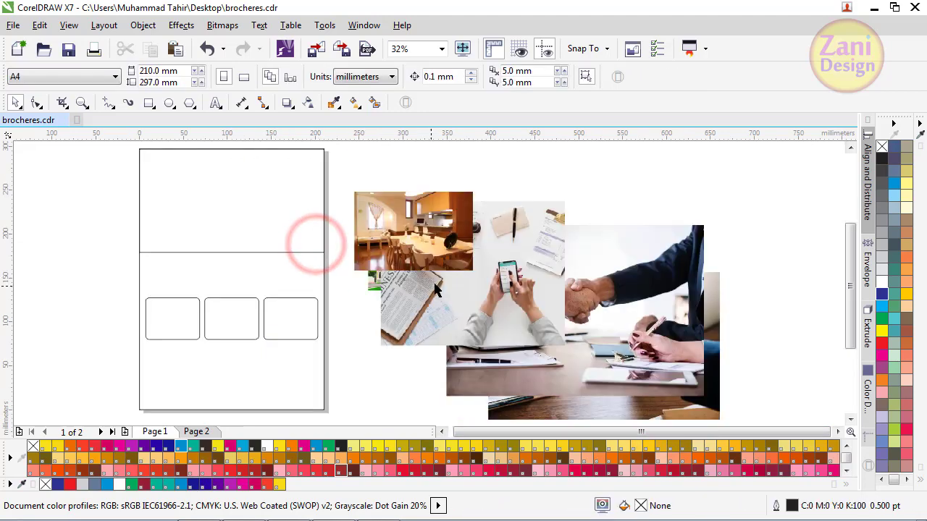
drag(400, 242, 493, 191)
drag(409, 246, 533, 266)
click(400, 268)
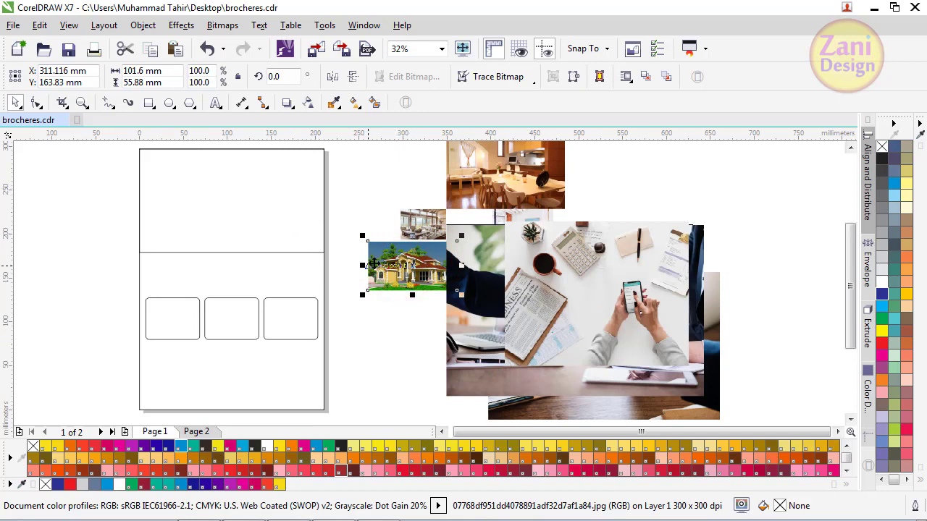
drag(388, 260, 375, 179)
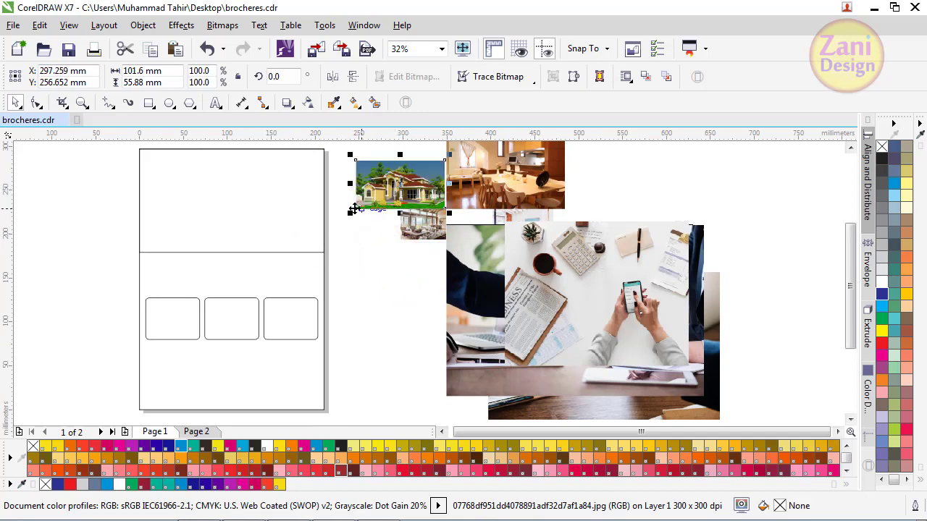
drag(353, 212, 203, 292)
drag(345, 233, 352, 278)
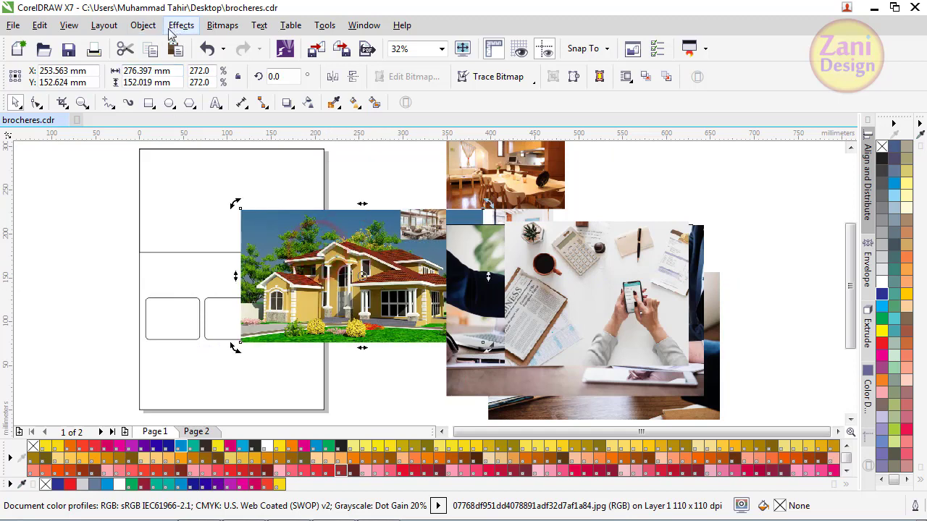
PowerClip the house photo into the header frame, fill it proportionally, and move the interior photo beside the page
click(144, 25)
mouse_move(214, 157)
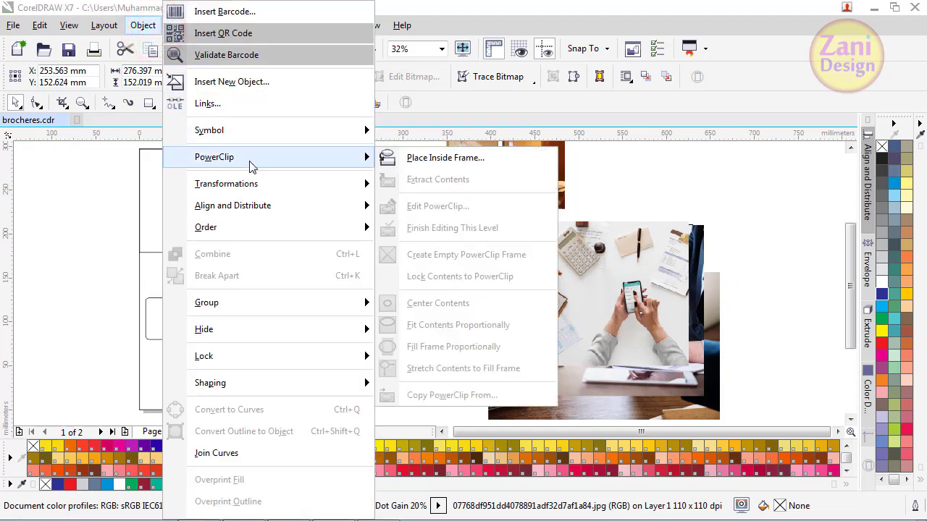
click(404, 158)
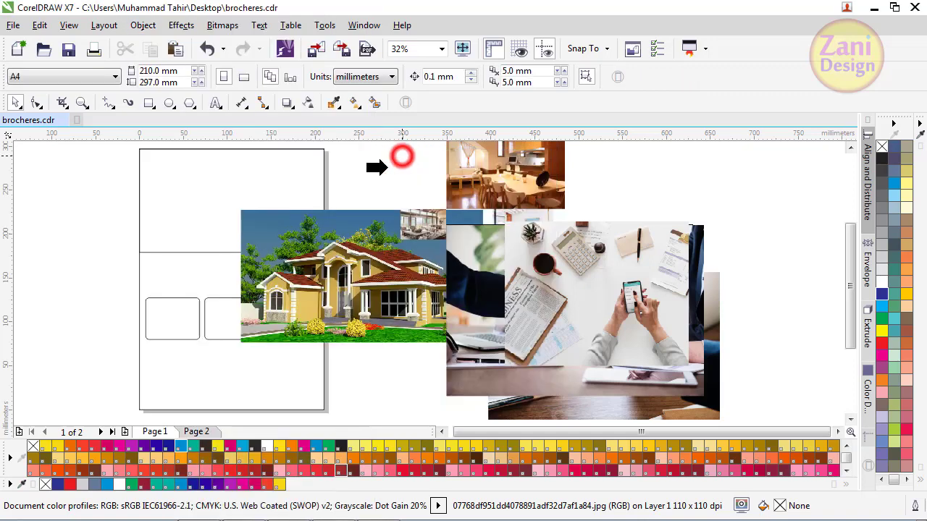
click(221, 194)
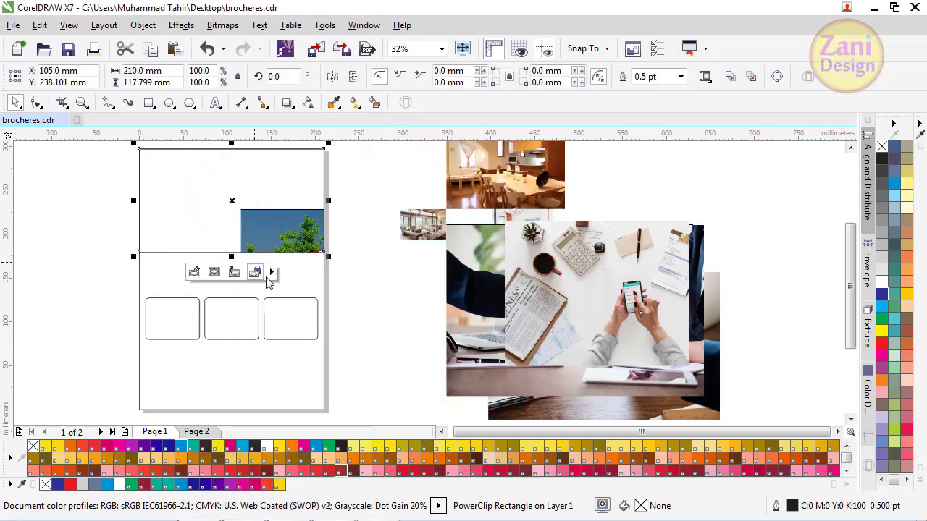
click(271, 273)
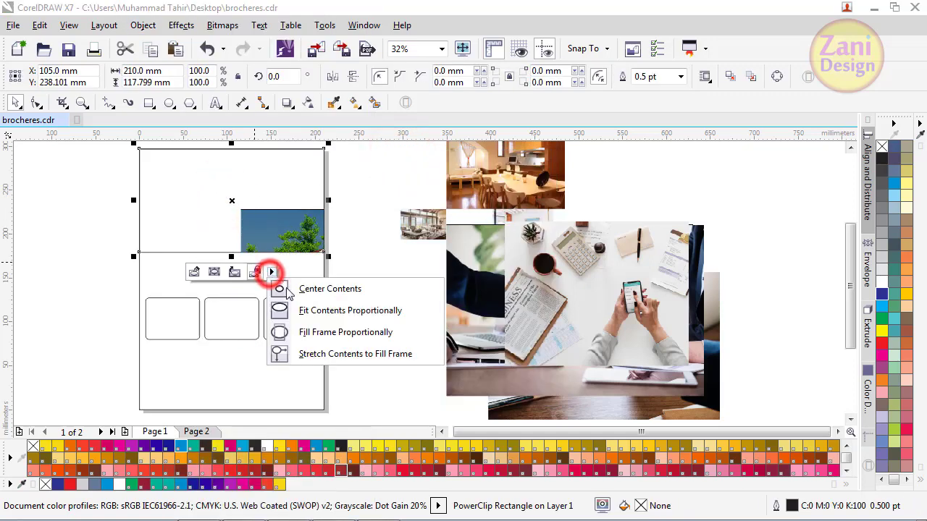
click(324, 330)
click(364, 276)
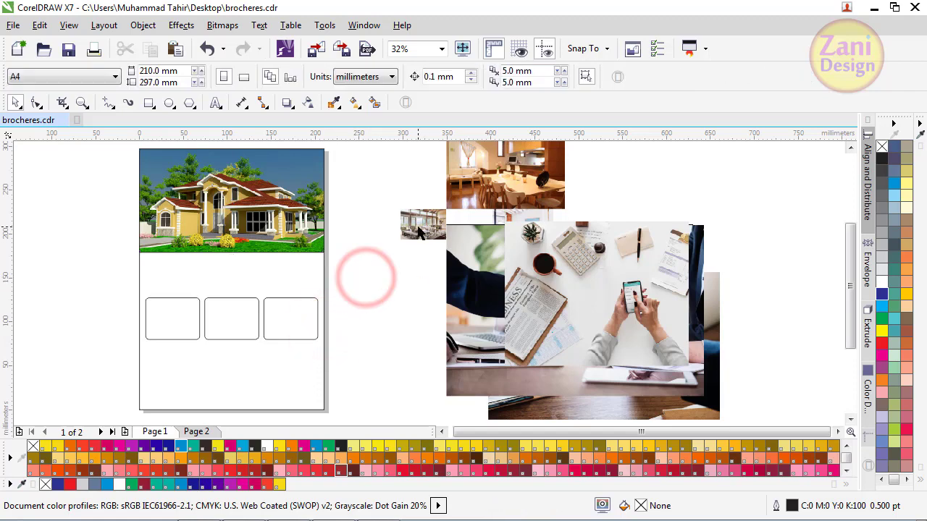
drag(417, 224, 351, 268)
PowerClip the desk and phone photo into the third rounded frame
drag(510, 323, 529, 277)
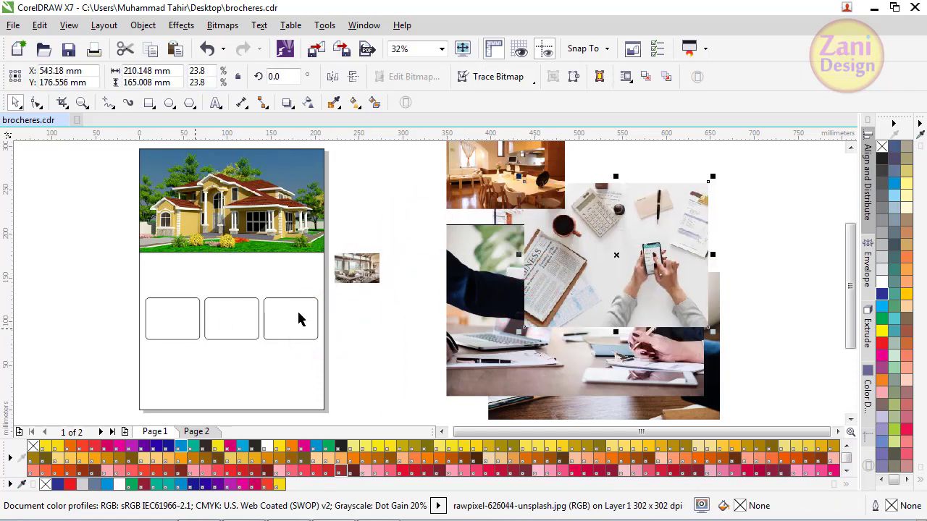
right_click(580, 261)
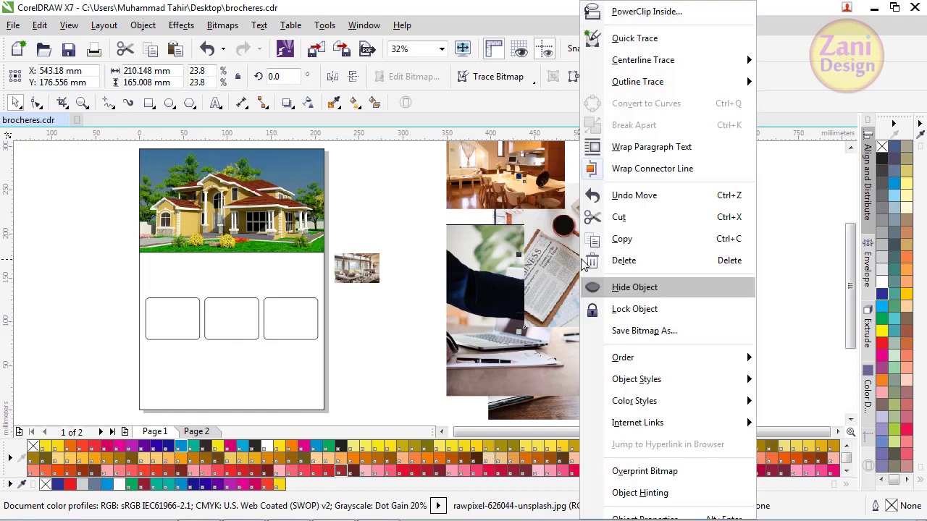
click(661, 13)
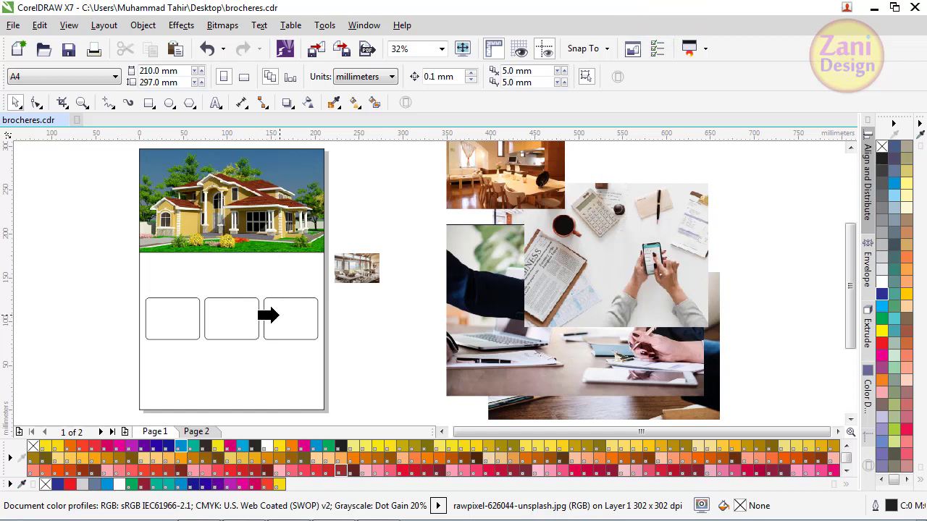
click(268, 314)
PowerClip the handshake photo into the middle rounded frame
click(552, 292)
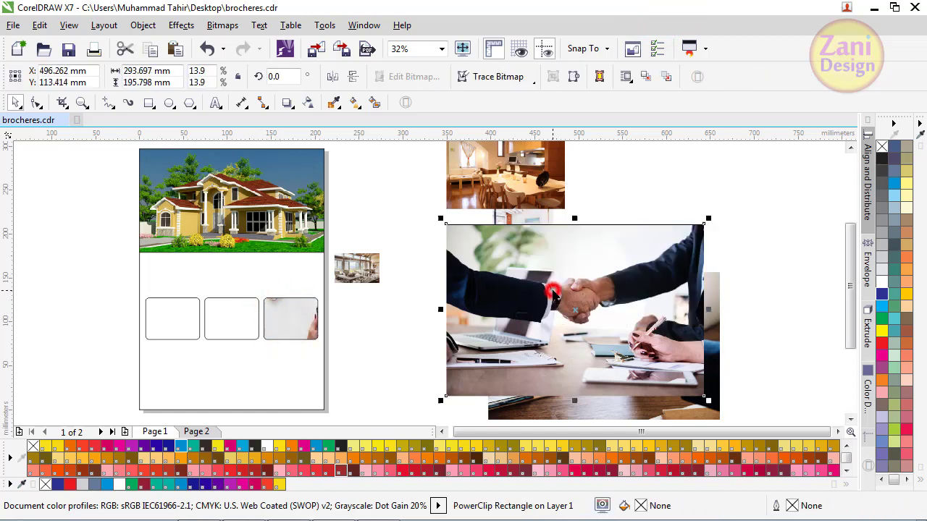
drag(552, 292, 515, 309)
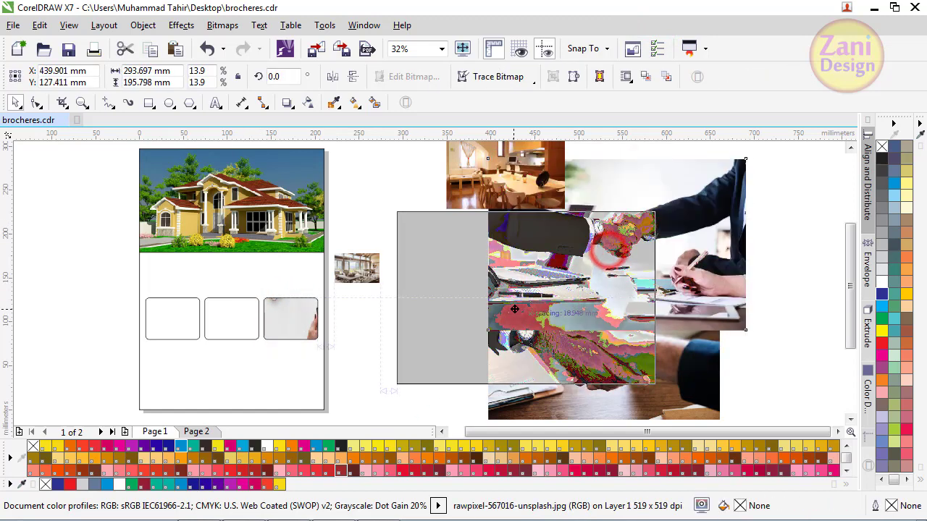
right_click(514, 309)
click(559, 36)
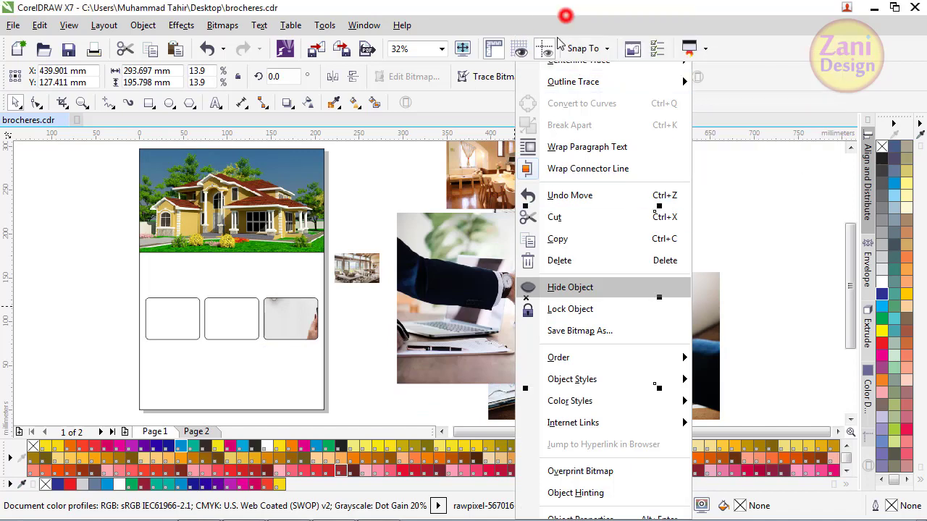
click(231, 318)
click(428, 293)
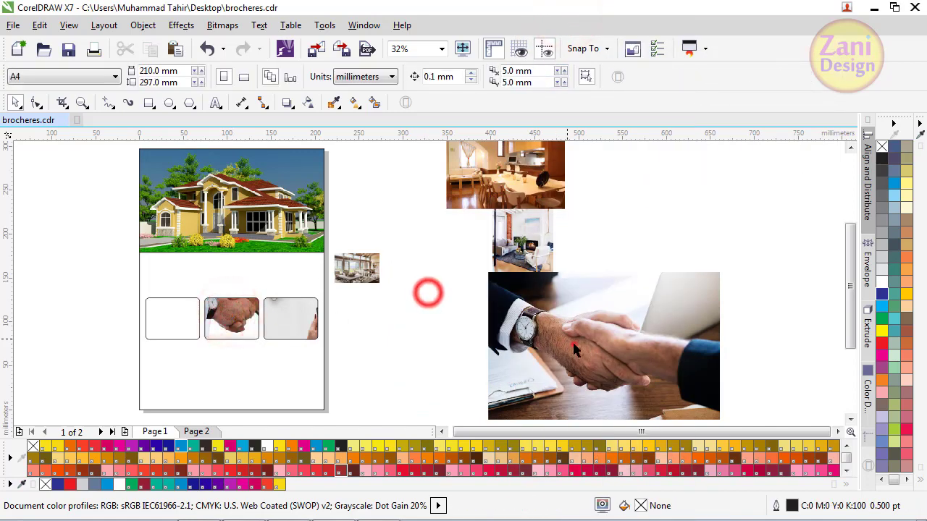
PowerClip the living-room photo into the first rounded frame
click(574, 349)
drag(493, 178, 438, 305)
scroll(523, 278, up, 2)
scroll(358, 310, up, 1)
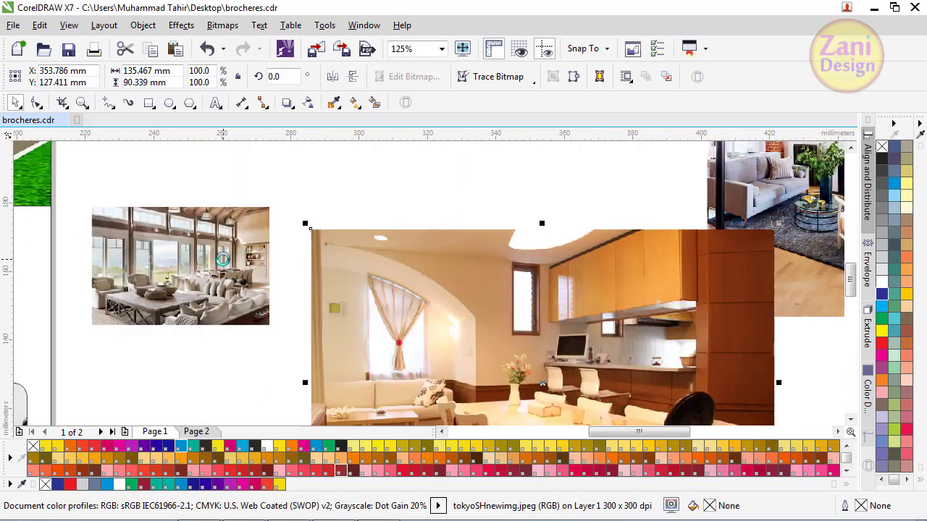
scroll(326, 297, up, 1)
scroll(290, 285, down, 1)
scroll(294, 255, down, 1)
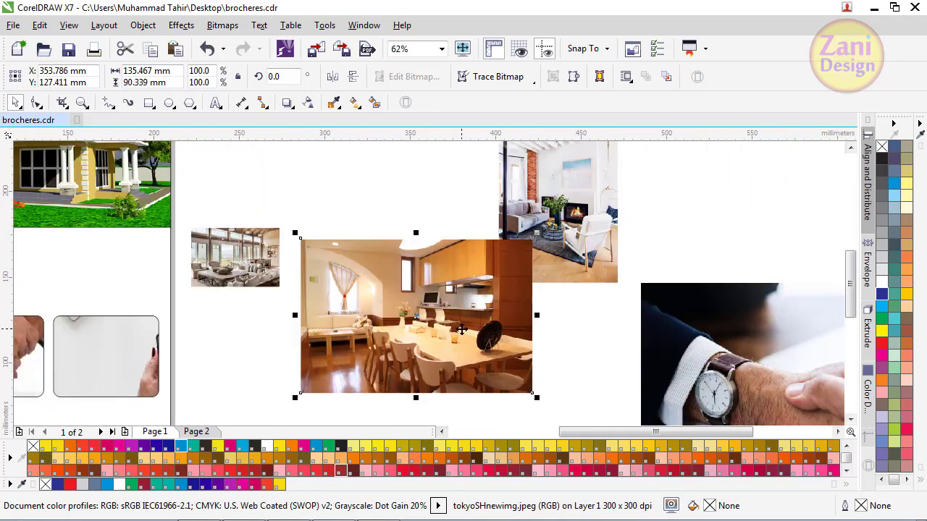
scroll(461, 331, up, 1)
scroll(322, 310, down, 1)
scroll(510, 212, up, 2)
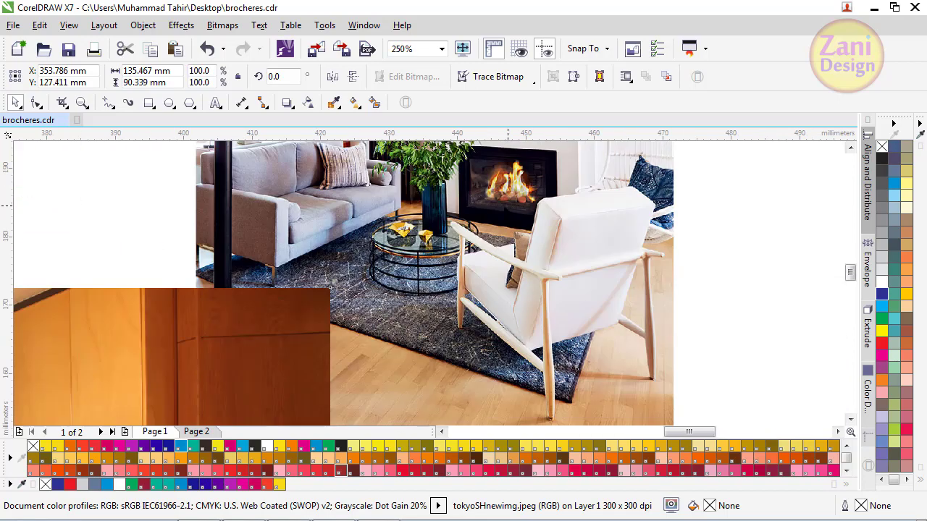
scroll(435, 243, down, 1)
scroll(445, 221, down, 1)
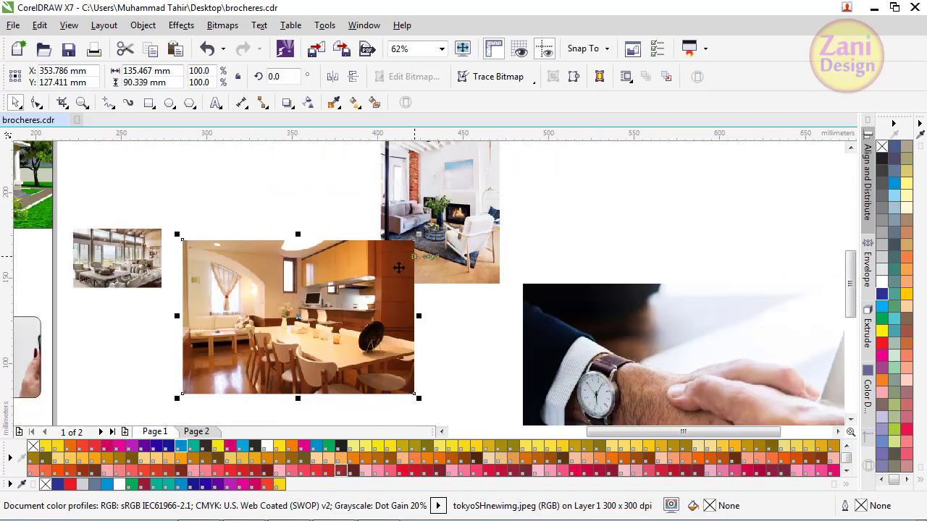
scroll(495, 241, down, 1)
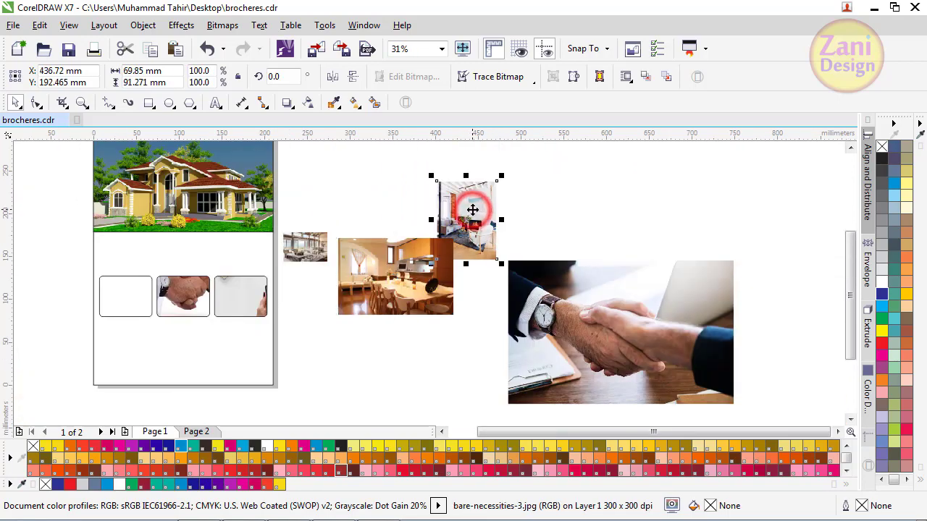
right_click(472, 210)
click(525, 16)
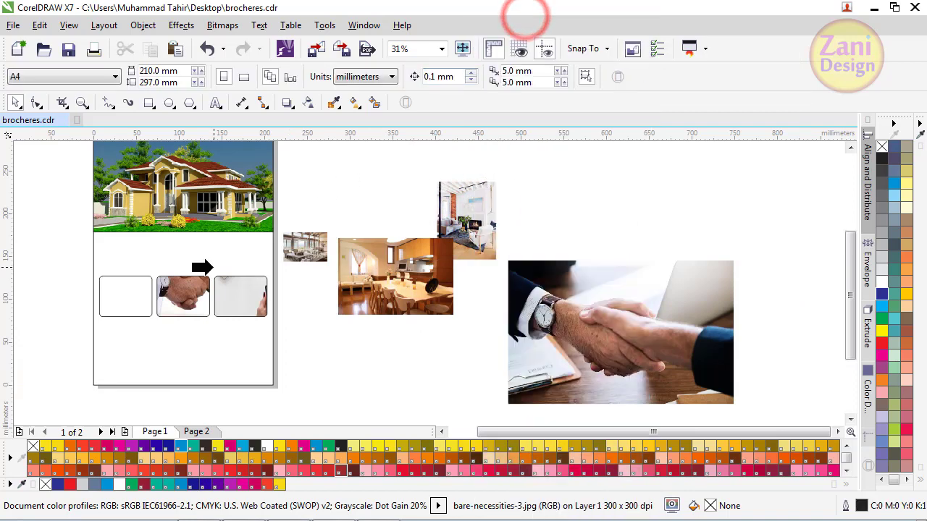
click(116, 297)
Delete the three leftover photos lying beside the page
scroll(367, 219, down, 1)
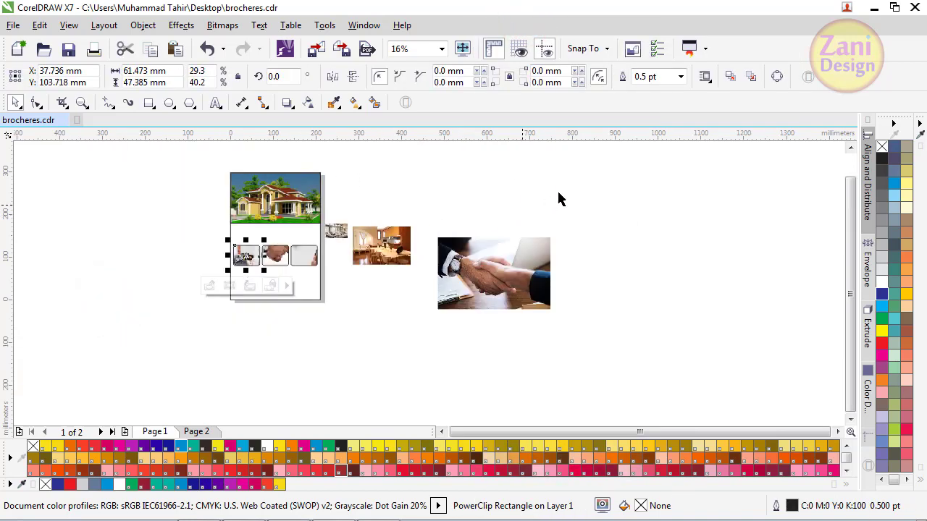
drag(566, 189, 319, 354)
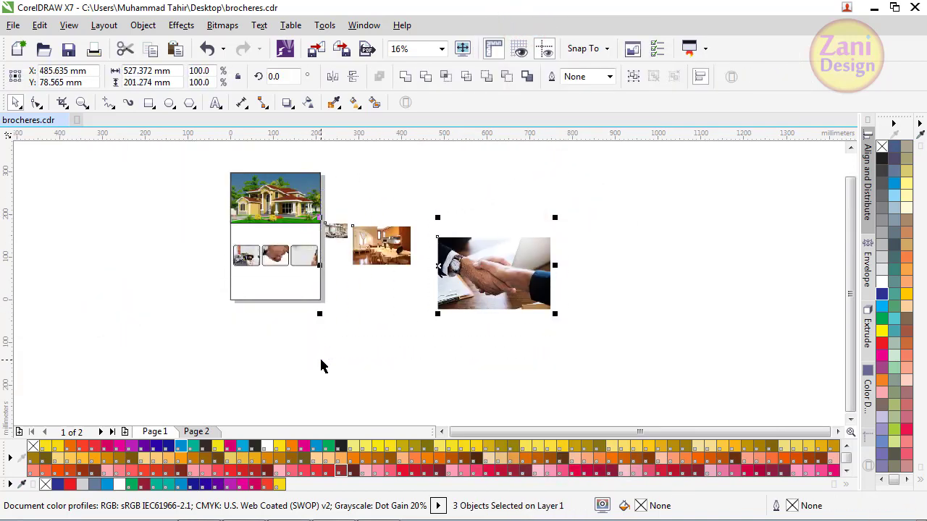
key(Delete)
scroll(423, 308, up, 1)
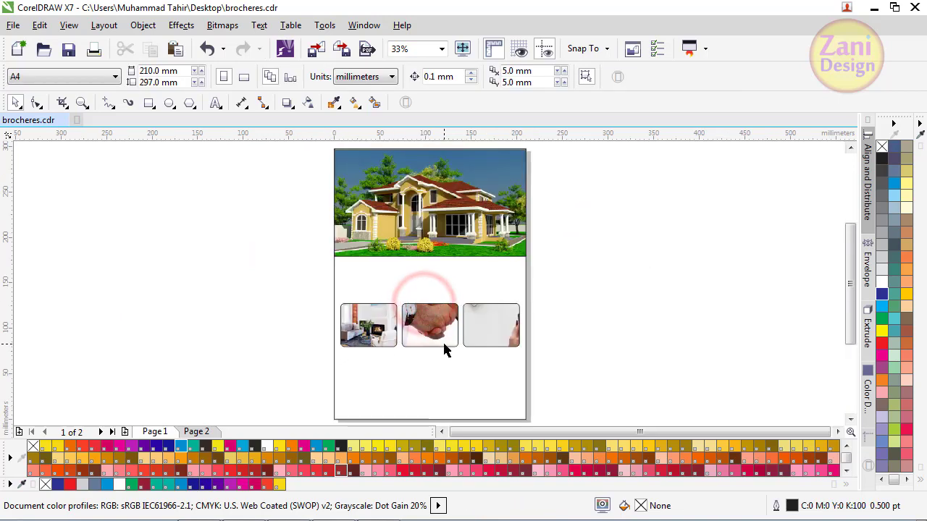
scroll(355, 355, up, 1)
scroll(354, 349, up, 1)
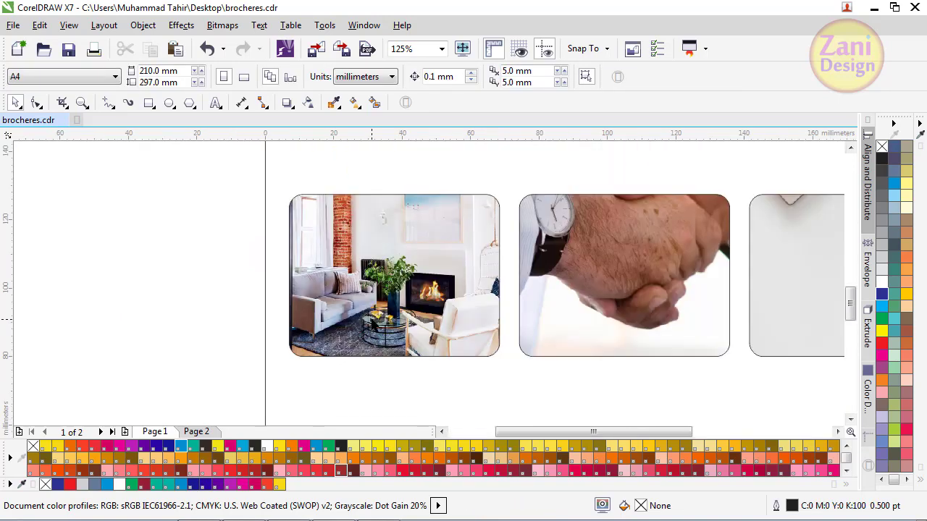
Make the living-room, handshake and desk photos fill their rounded frames proportionally
right_click(371, 326)
click(313, 290)
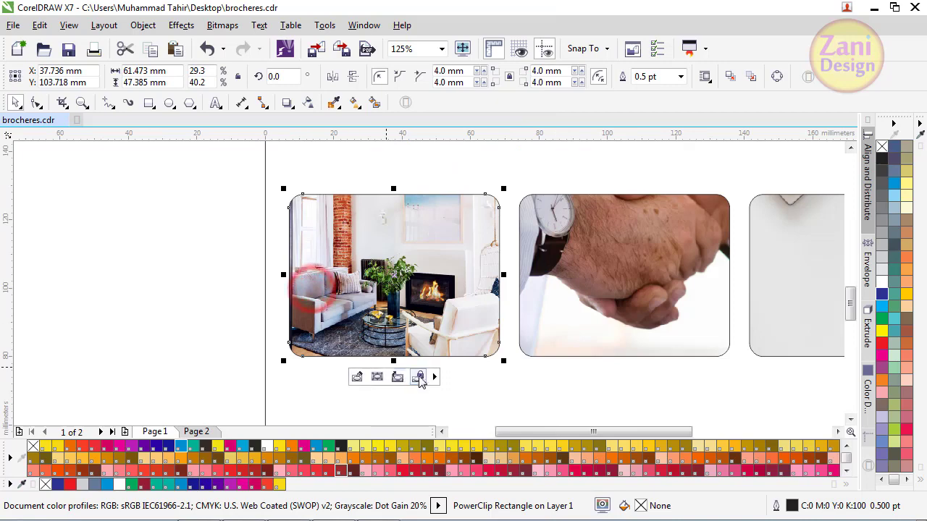
click(434, 376)
click(466, 356)
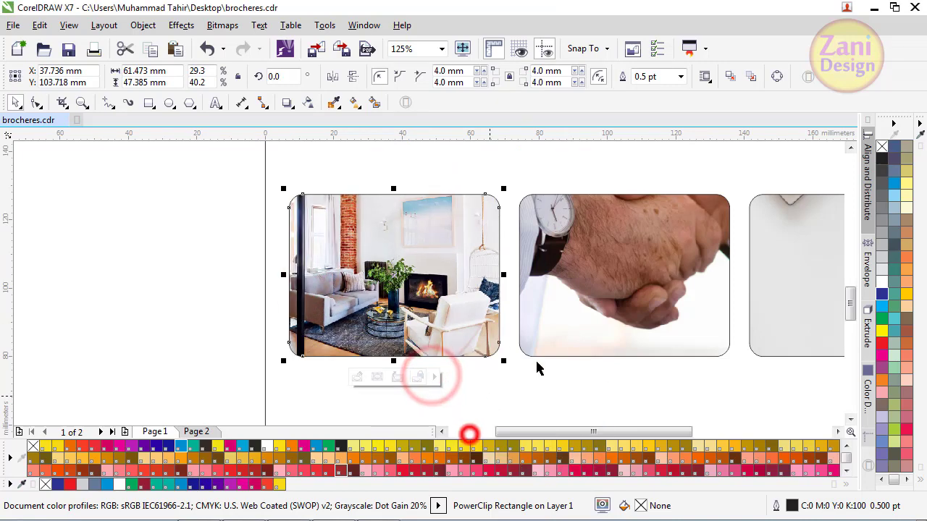
click(581, 338)
click(666, 377)
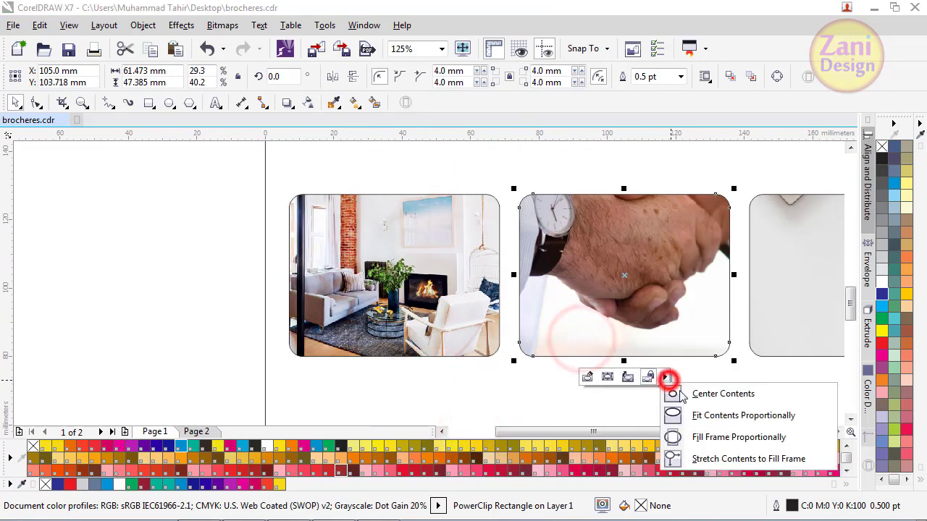
click(700, 435)
click(806, 317)
scroll(417, 330, down, 2)
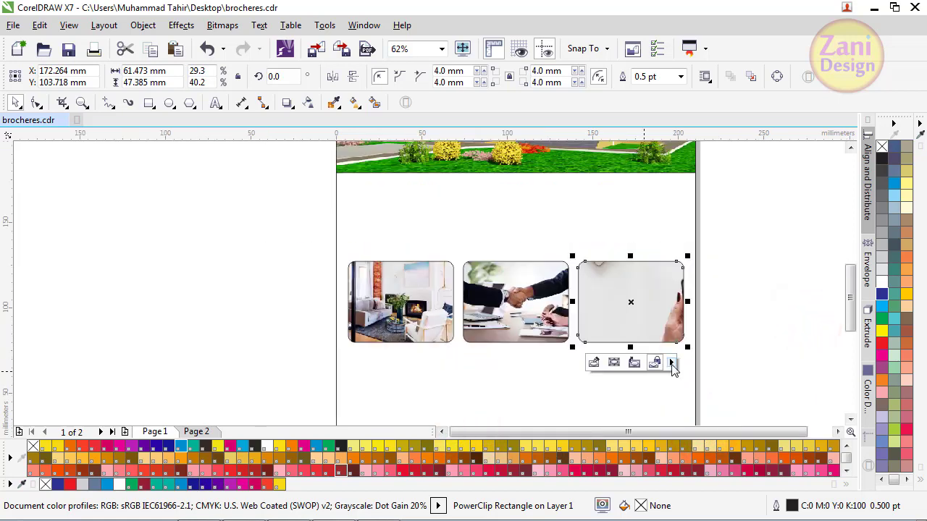
click(673, 362)
click(717, 423)
click(749, 333)
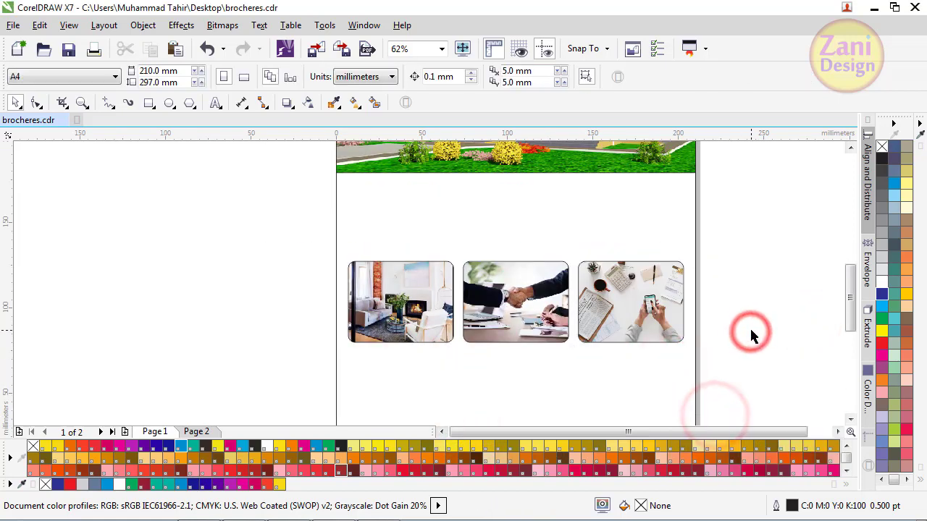
key(shift+F4)
Marquee-select the three framed photos, then clear the selection again
drag(527, 335, 335, 353)
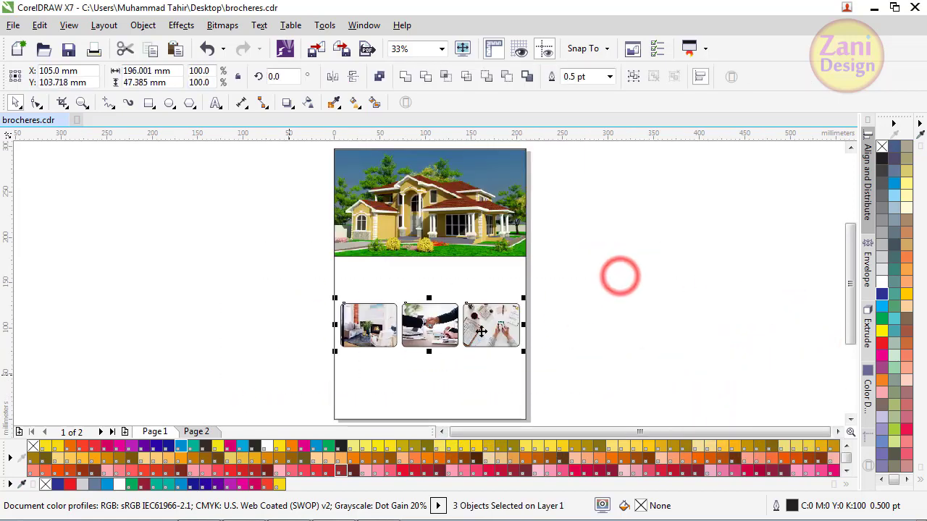
click(573, 310)
drag(590, 284, 280, 375)
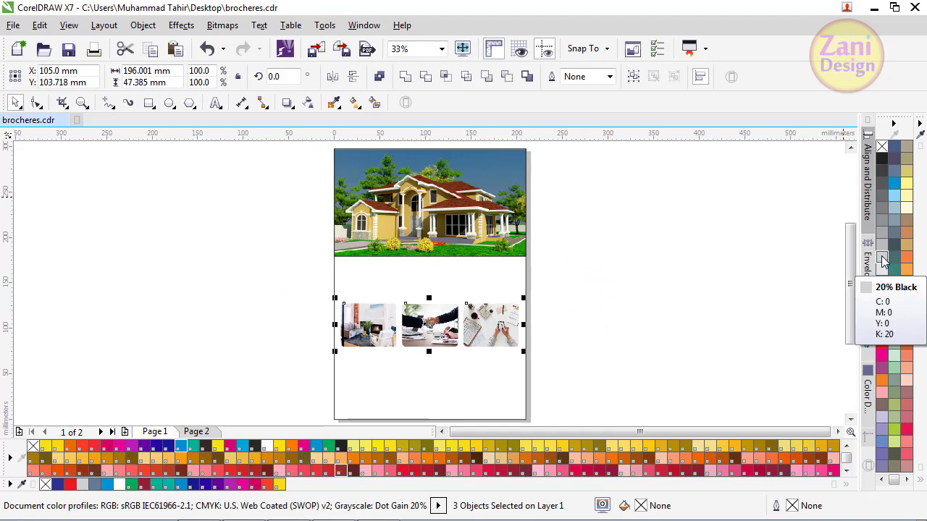
click(554, 341)
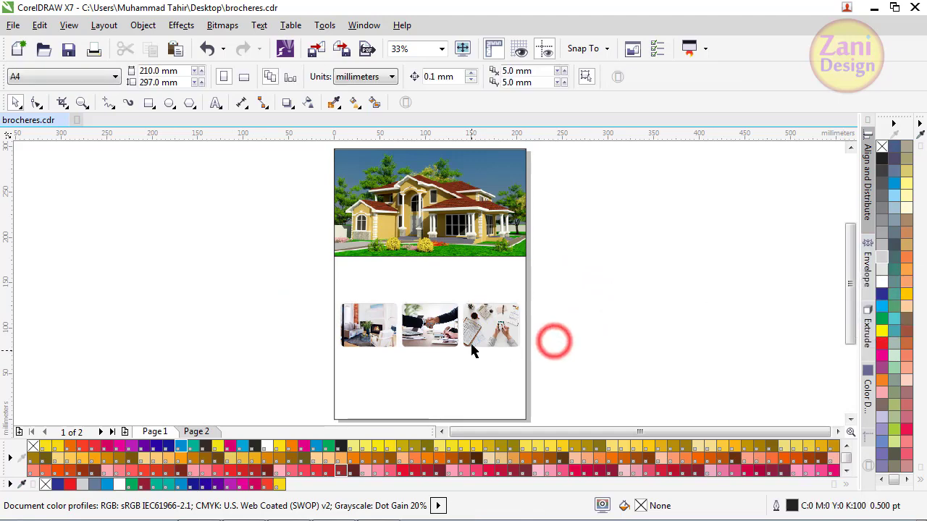
Select the three small framed photos and group them with Ctrl+G
scroll(471, 348, up, 5)
scroll(449, 375, up, 1)
scroll(370, 371, up, 1)
scroll(368, 366, up, 1)
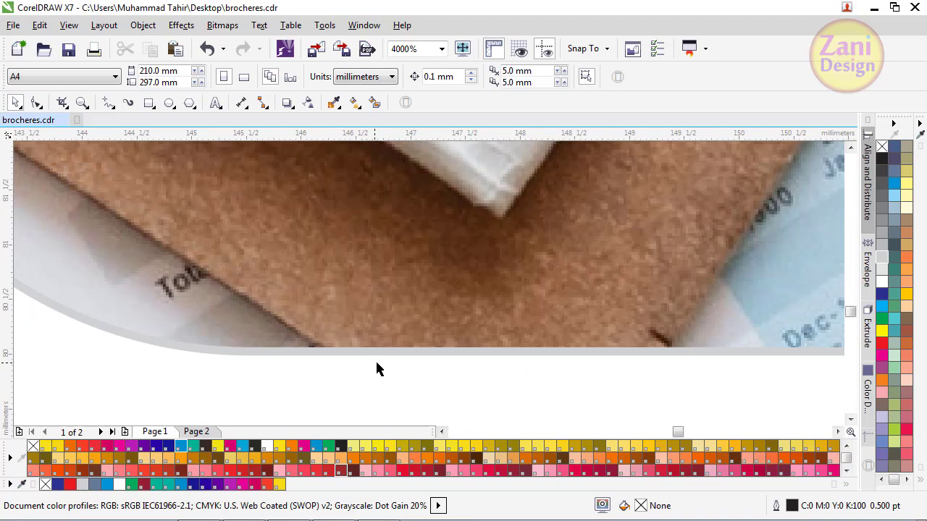
scroll(377, 370, up, 1)
scroll(312, 355, down, 1)
scroll(267, 364, down, 2)
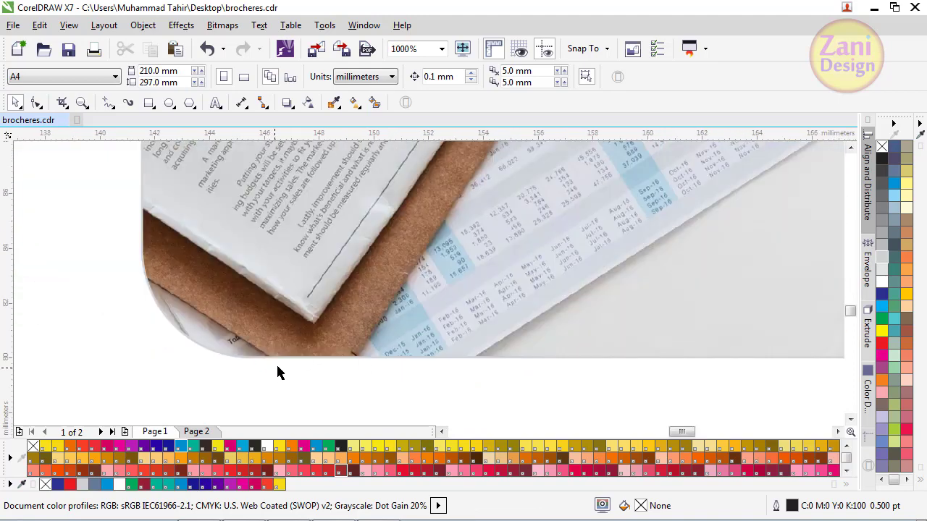
key(shift+F4)
click(579, 297)
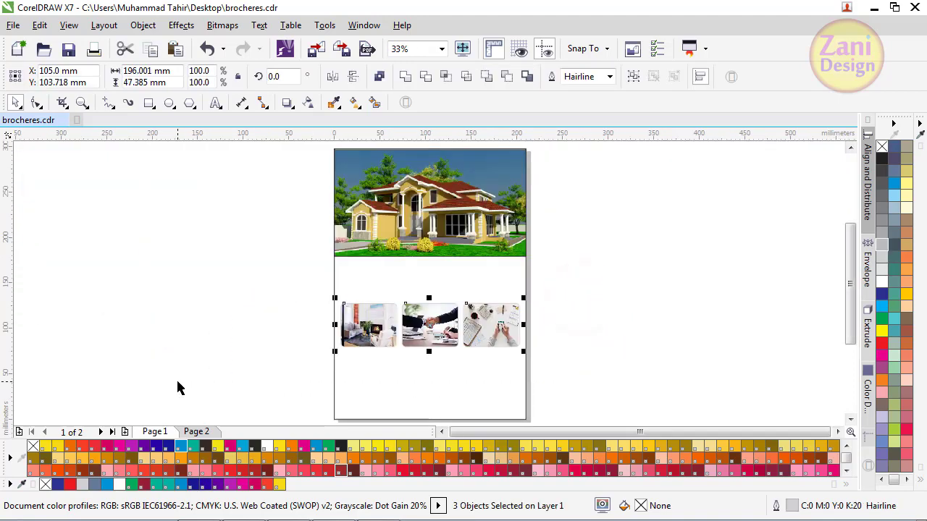
key(ctrl+g)
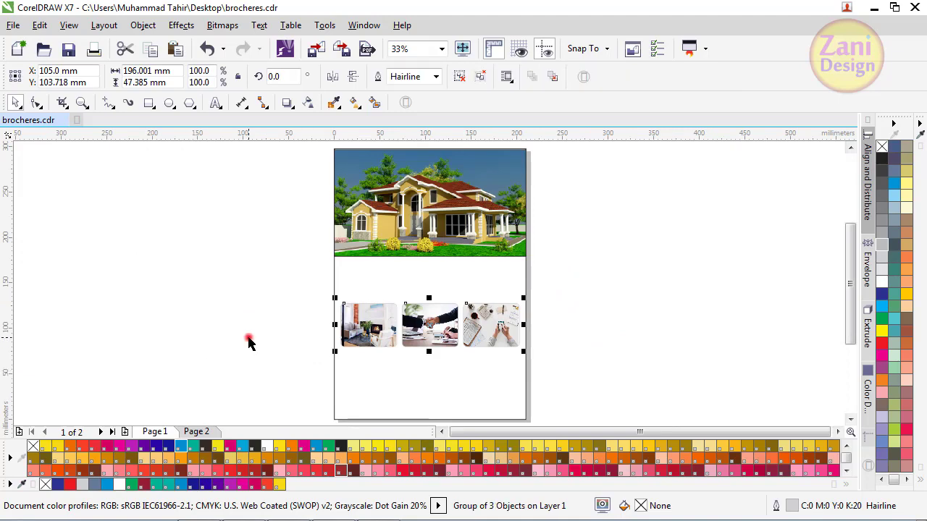
click(248, 341)
Select the header photo to check it, then deselect it
scroll(385, 259, up, 1)
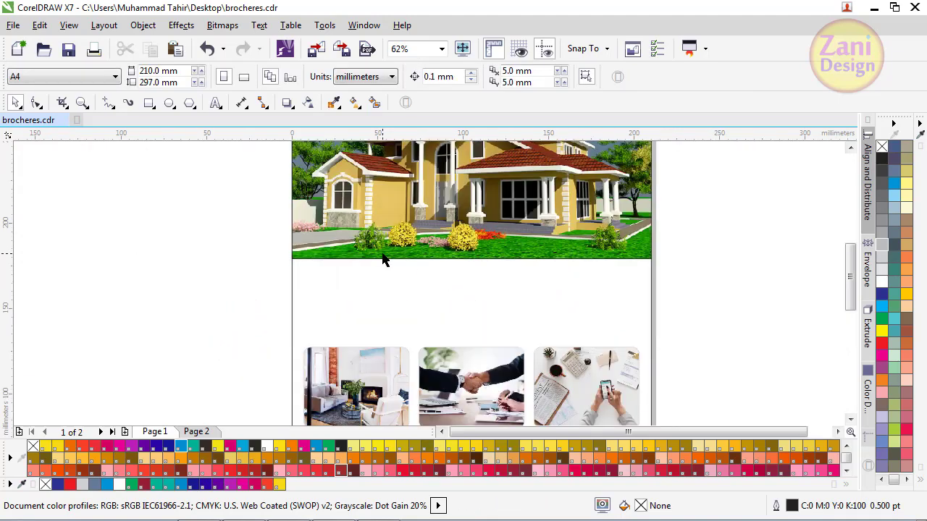
scroll(333, 262, up, 1)
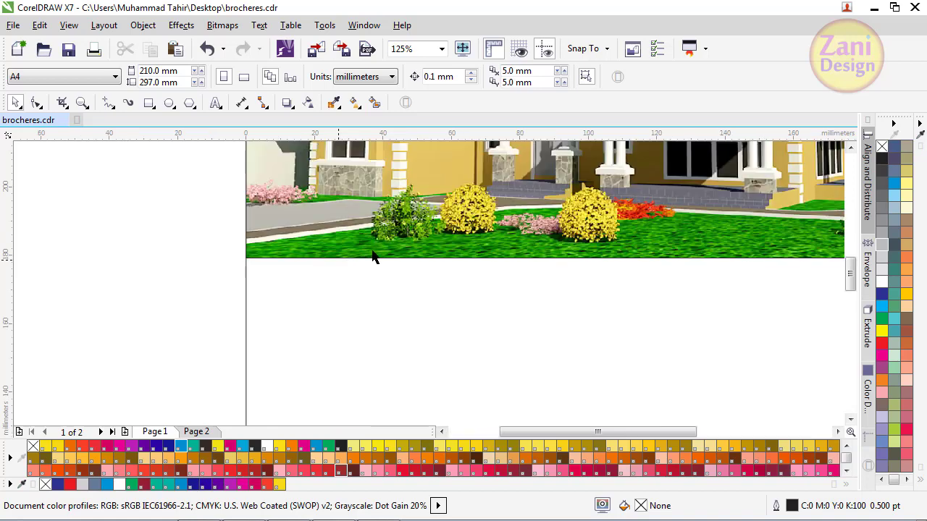
click(416, 245)
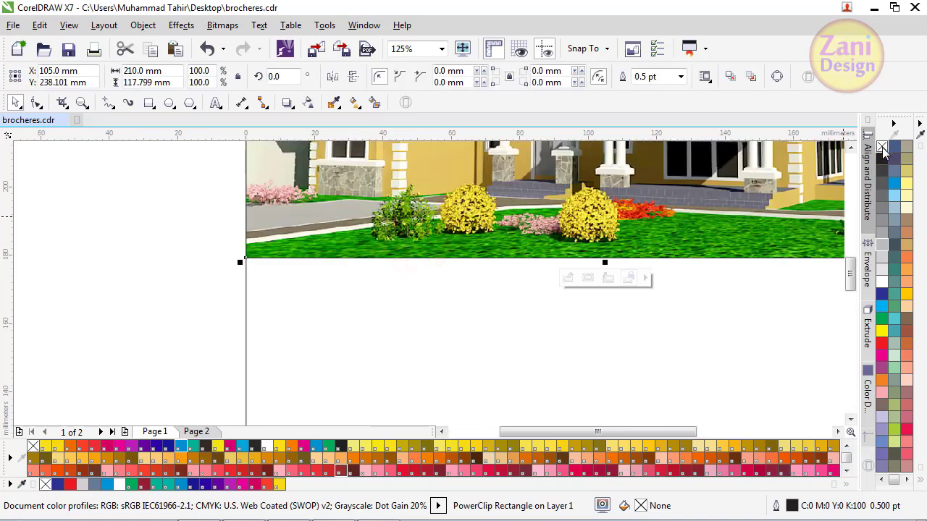
click(145, 267)
Draw a rectangle just below the header photo
click(108, 103)
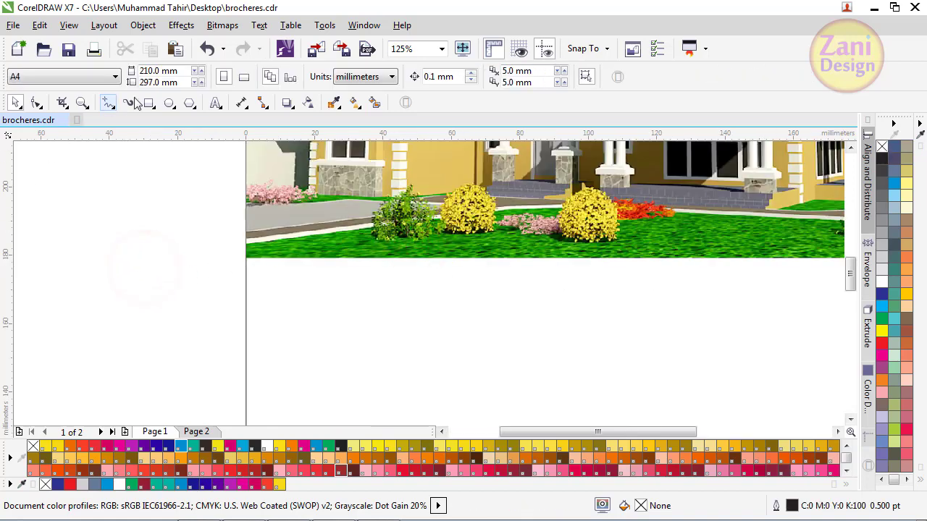
click(148, 104)
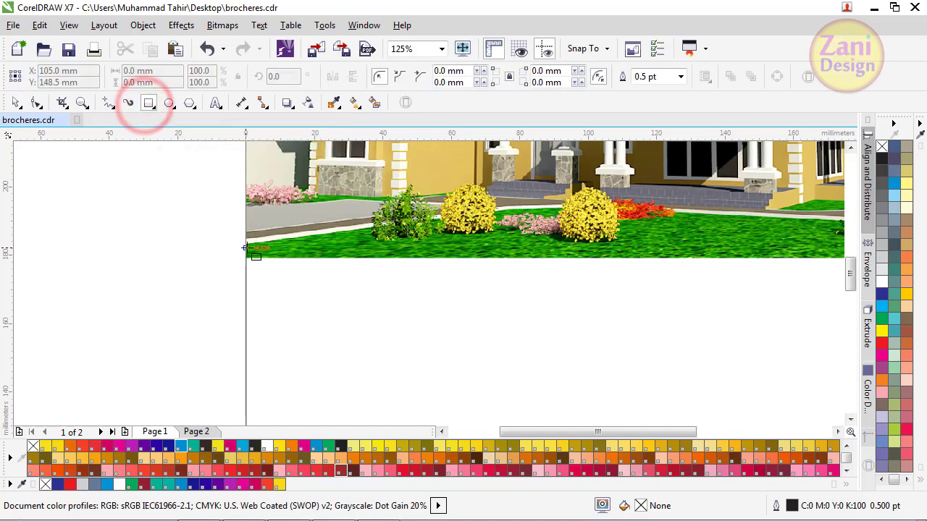
drag(247, 239, 519, 320)
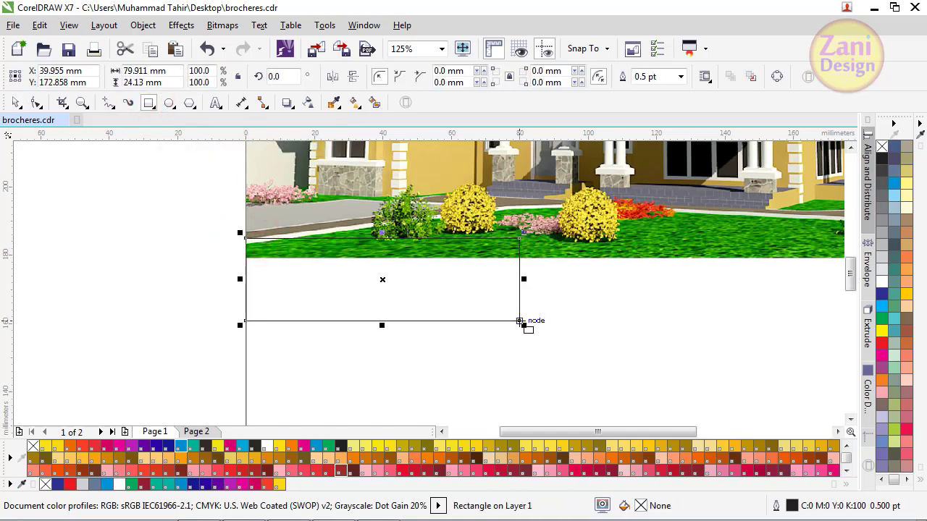
click(13, 104)
Duplicate the rectangle to the right and widen the copy to about 133 mm
key(F4)
drag(224, 275, 451, 291)
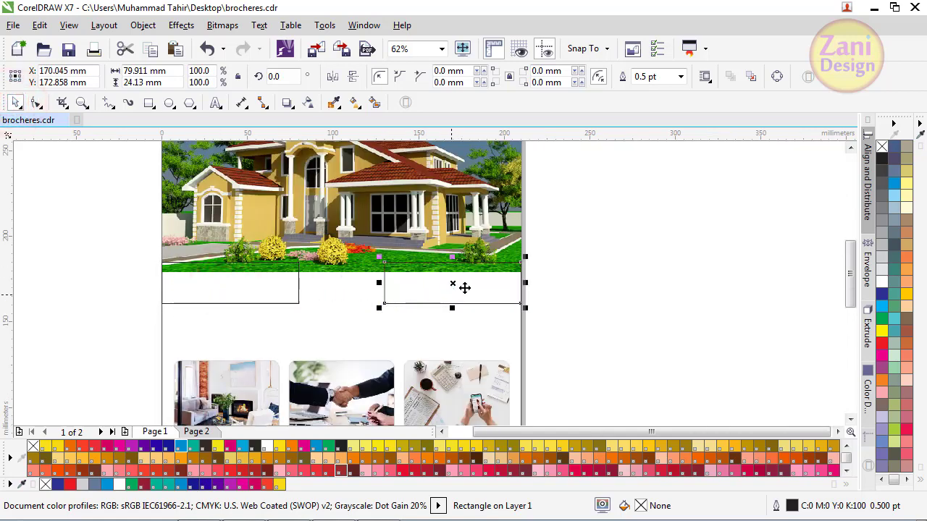
drag(453, 290, 452, 290)
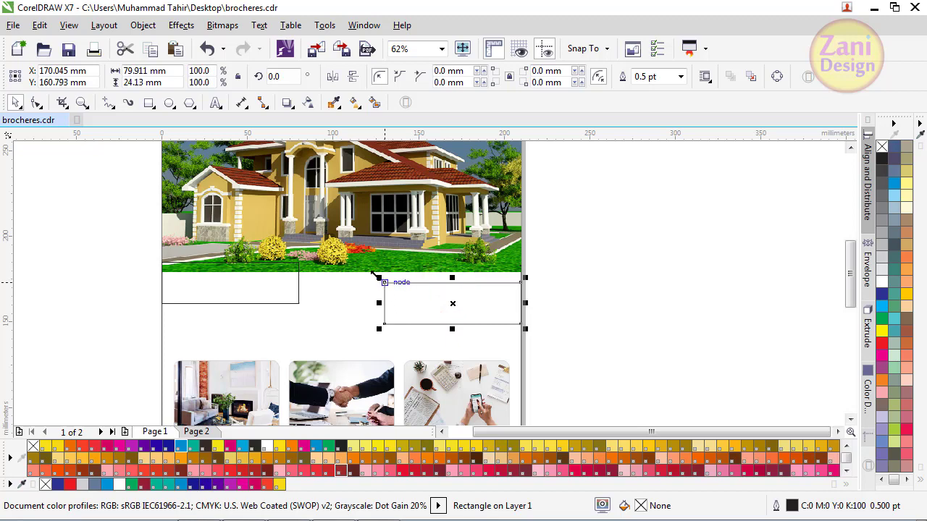
drag(378, 278, 298, 267)
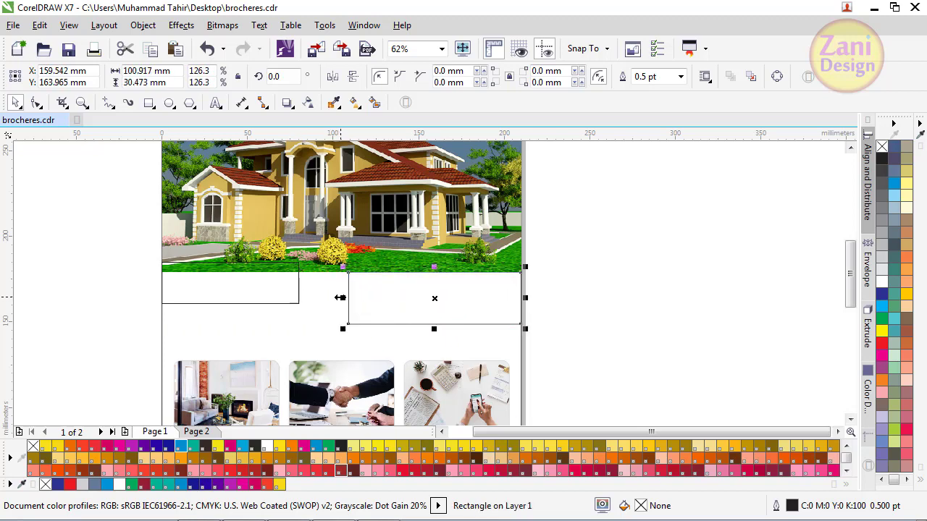
drag(339, 297, 283, 299)
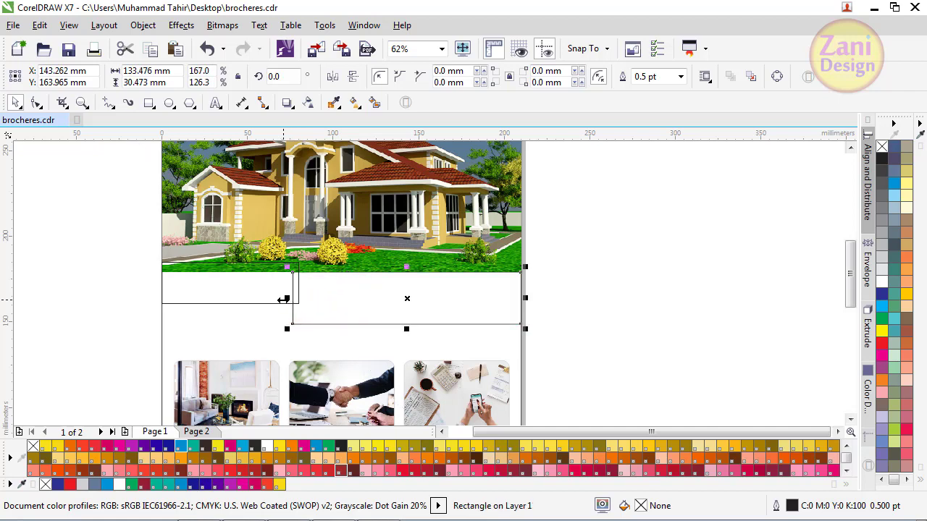
click(104, 279)
Drag a 79.9 × 24.1 mm rectangle copy off the page to the left
scroll(212, 291, up, 2)
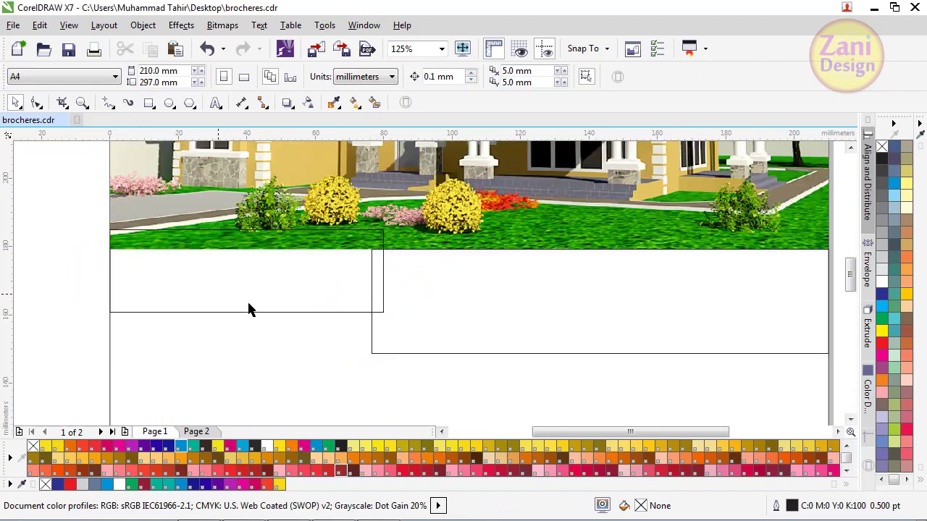
click(302, 278)
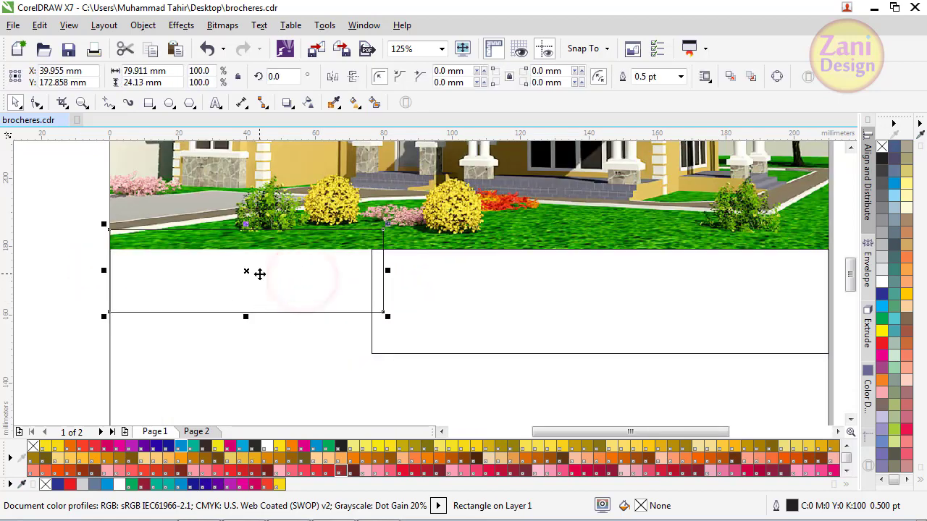
scroll(323, 267, down, 2)
drag(294, 275, 127, 260)
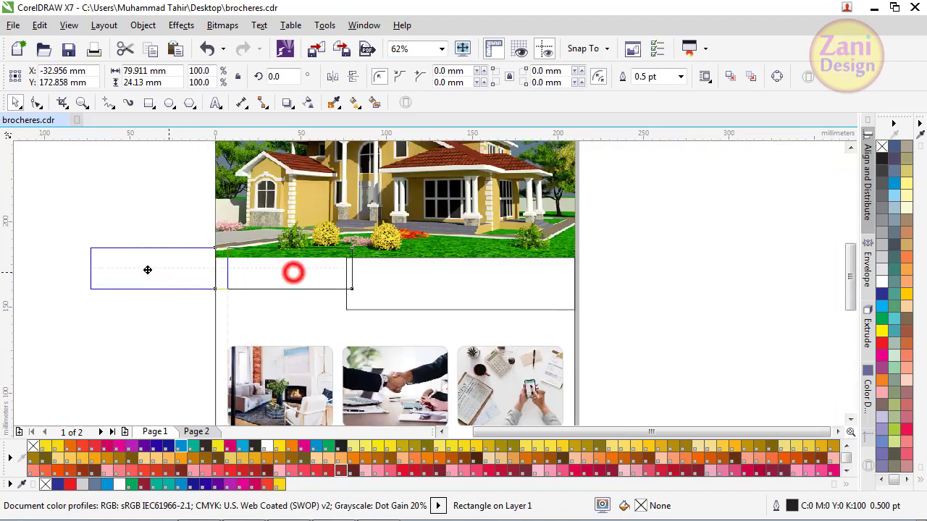
scroll(293, 269, down, 2)
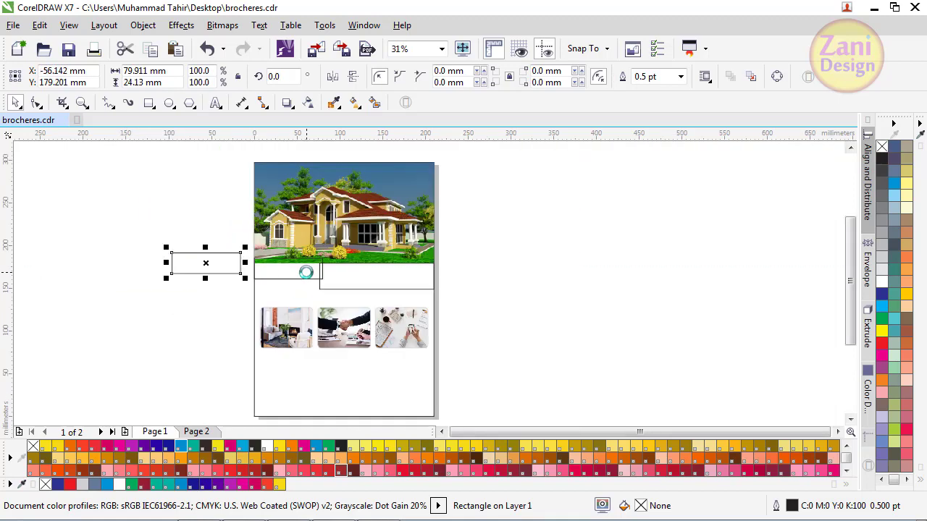
scroll(179, 281, up, 2)
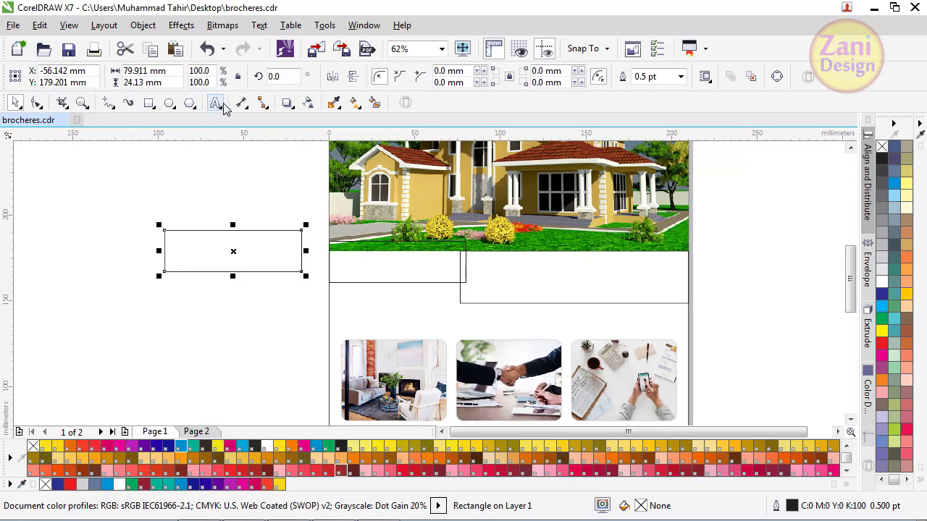
Draw a Bezier S-curve from above the small rectangle down through it
click(108, 102)
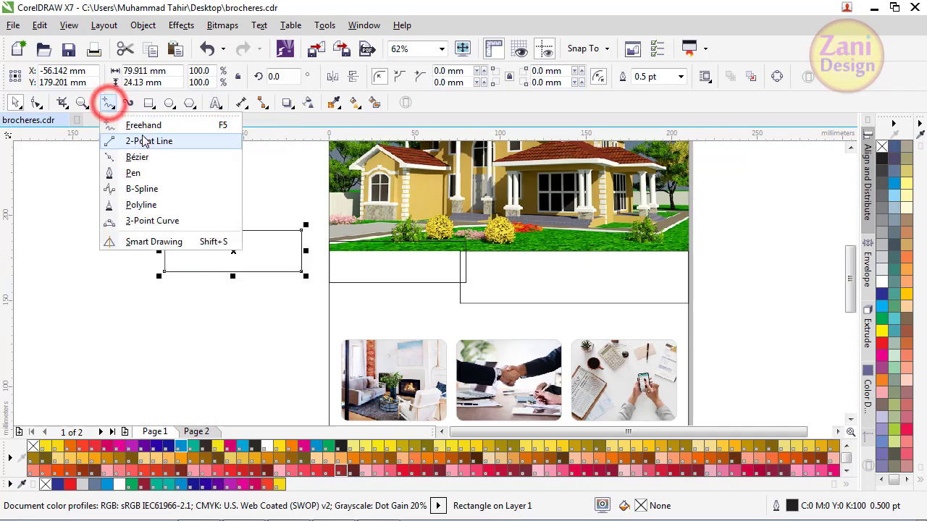
click(157, 174)
scroll(214, 263, up, 2)
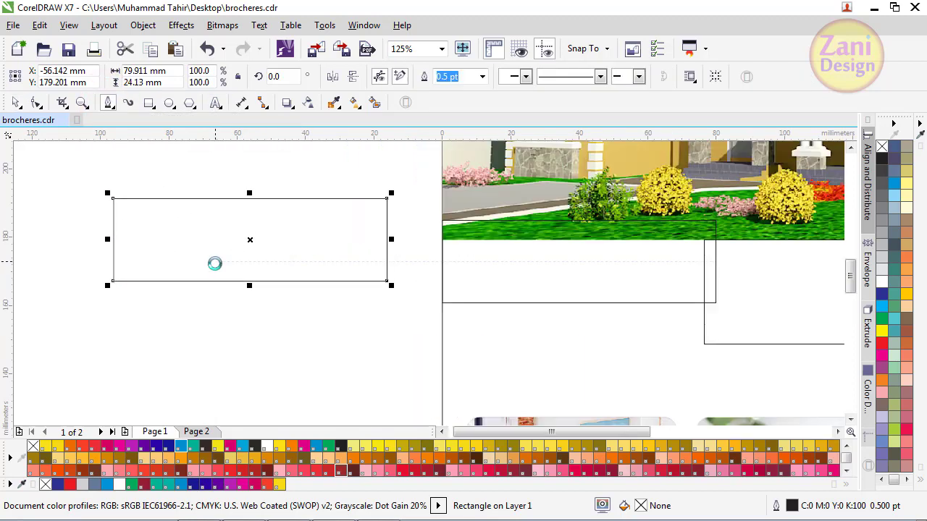
click(168, 173)
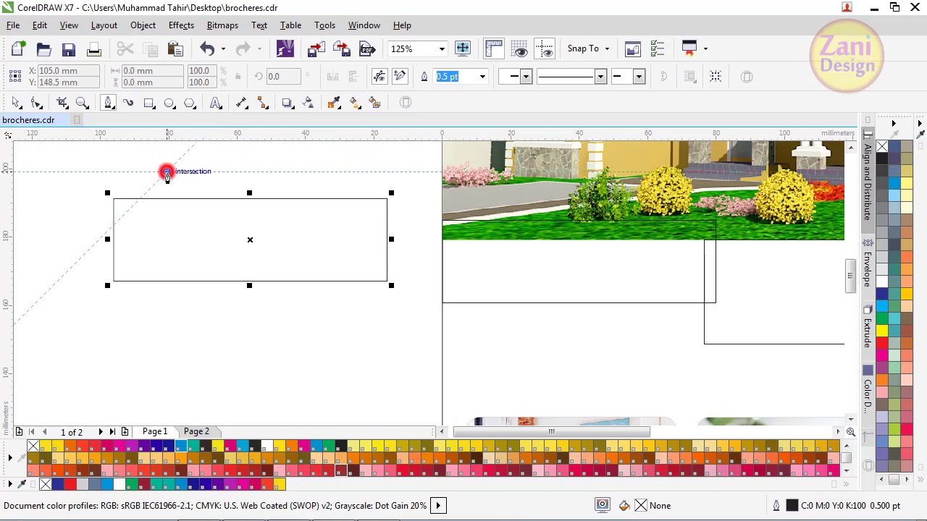
click(205, 223)
drag(205, 223, 185, 283)
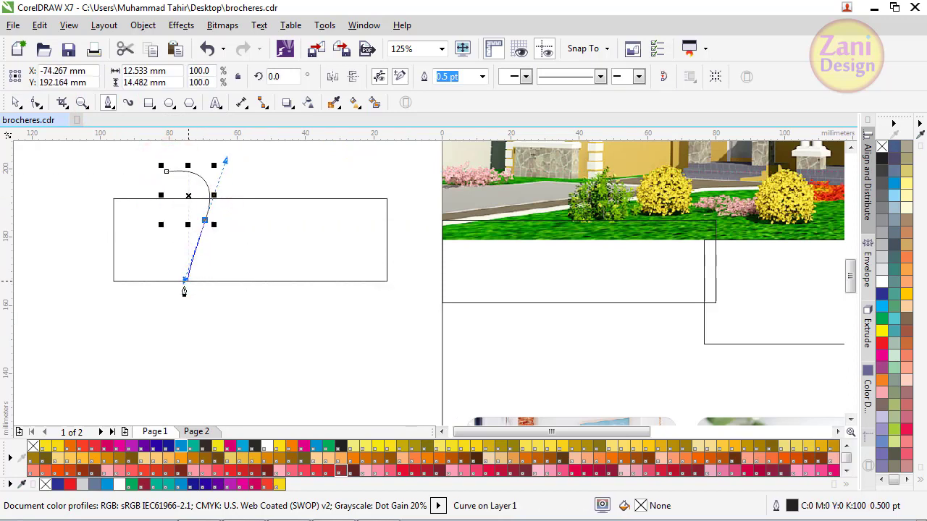
click(331, 345)
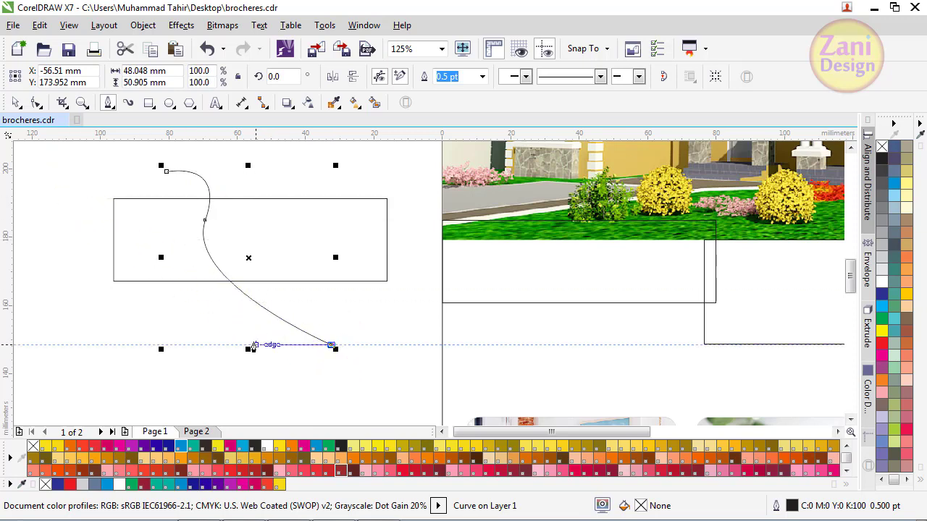
click(16, 102)
click(68, 243)
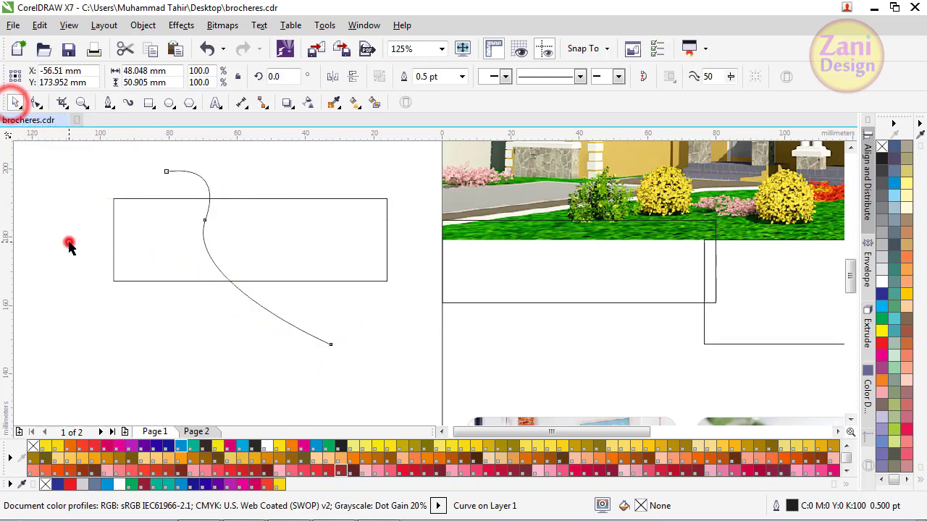
Reshape the curve's middle node and upper part with the Shape tool
scroll(185, 228, up, 2)
click(223, 230)
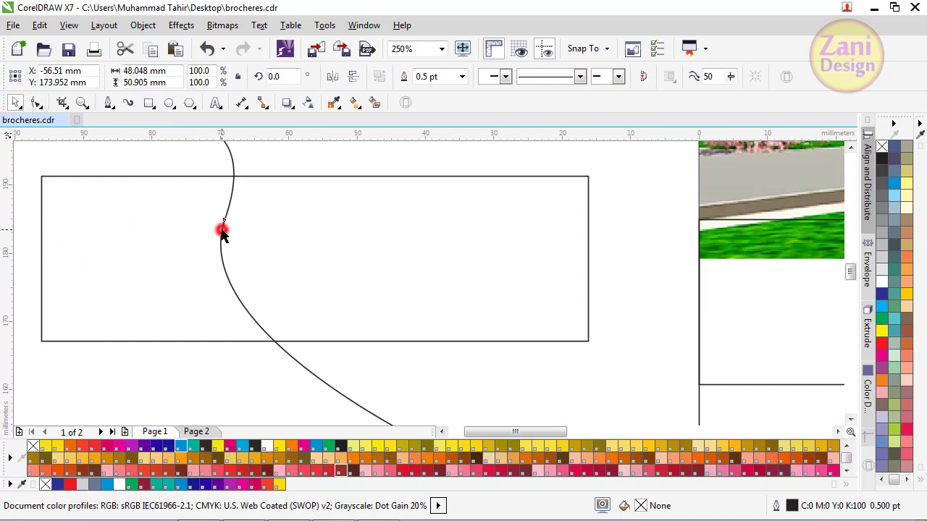
scroll(180, 277, down, 2)
click(202, 207)
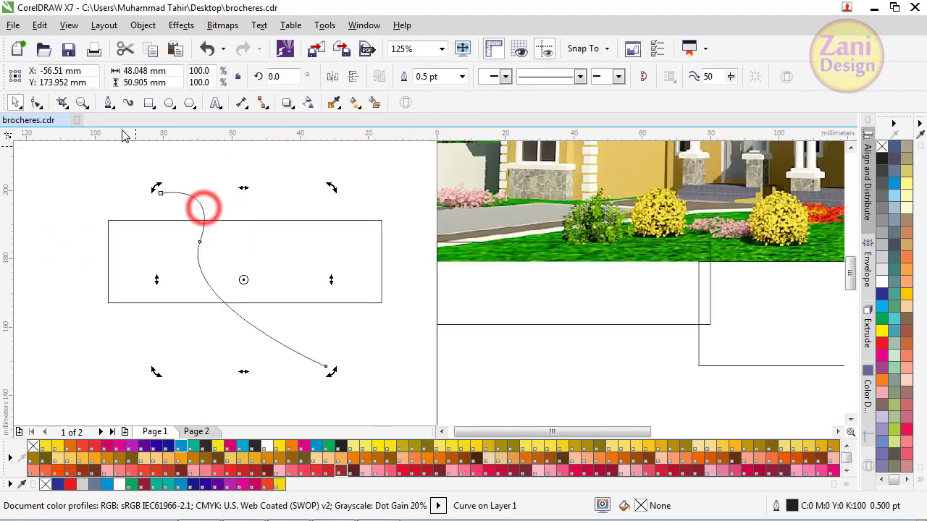
click(36, 102)
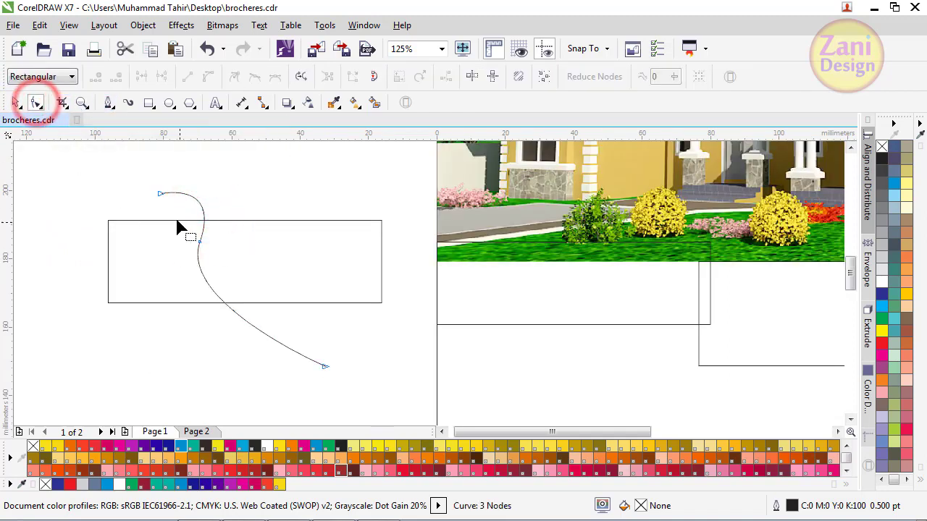
drag(175, 212, 205, 250)
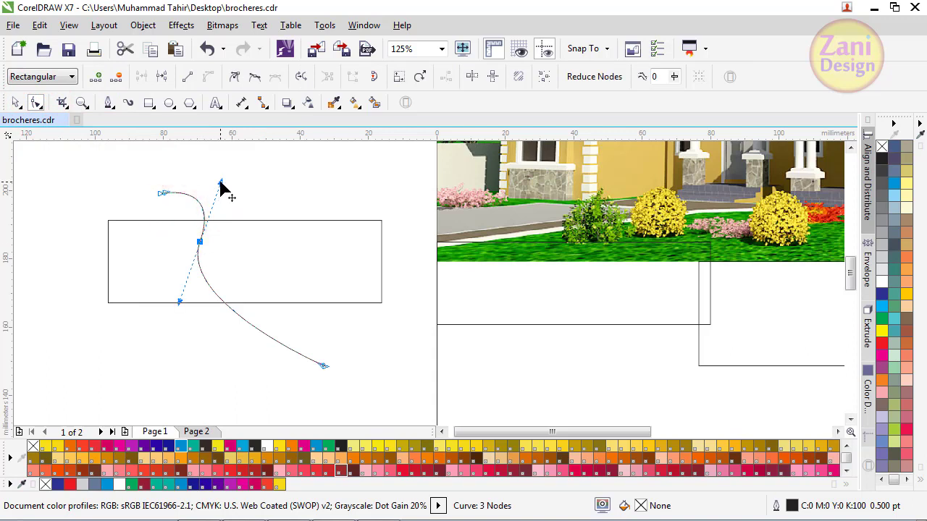
drag(220, 182, 227, 189)
drag(163, 194, 132, 192)
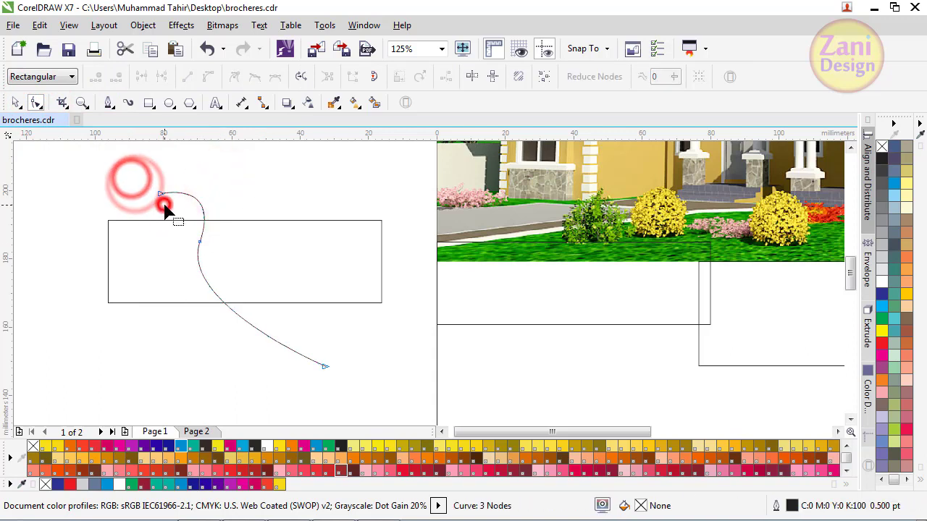
Shift a copy of the curve slightly down and to the right
click(14, 102)
click(135, 182)
drag(203, 213, 206, 224)
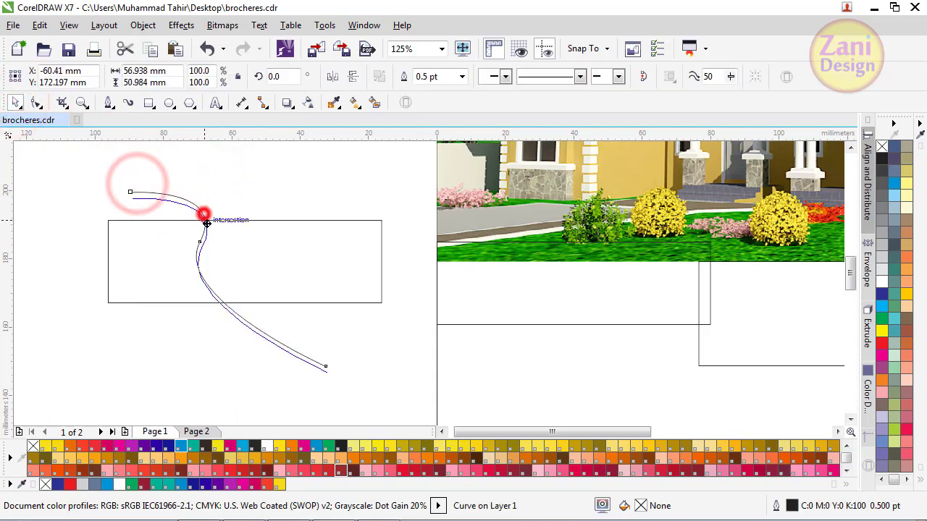
click(166, 189)
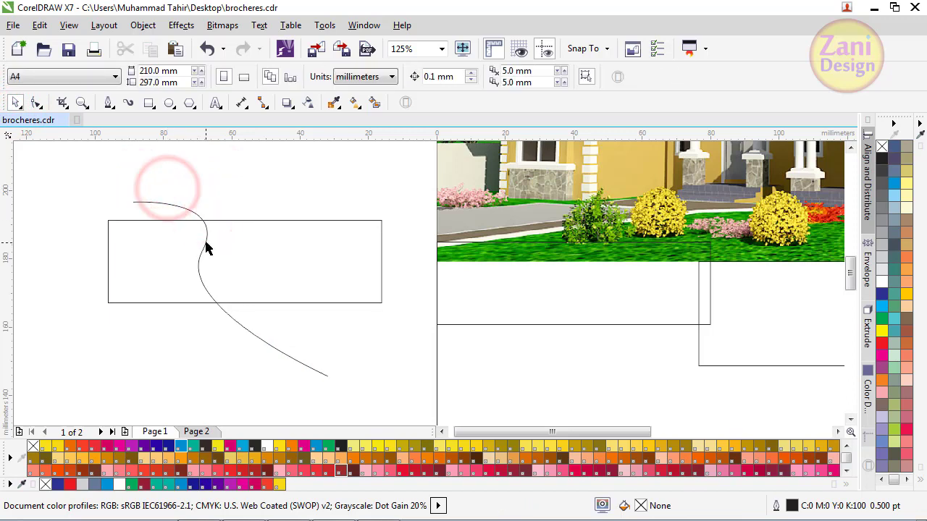
Copy the curve to the right and Smart Fill the area between the two curves
mouse_move(206, 235)
mouse_down()
mouse_move(301, 231)
mouse_move(285, 233)
mouse_up()
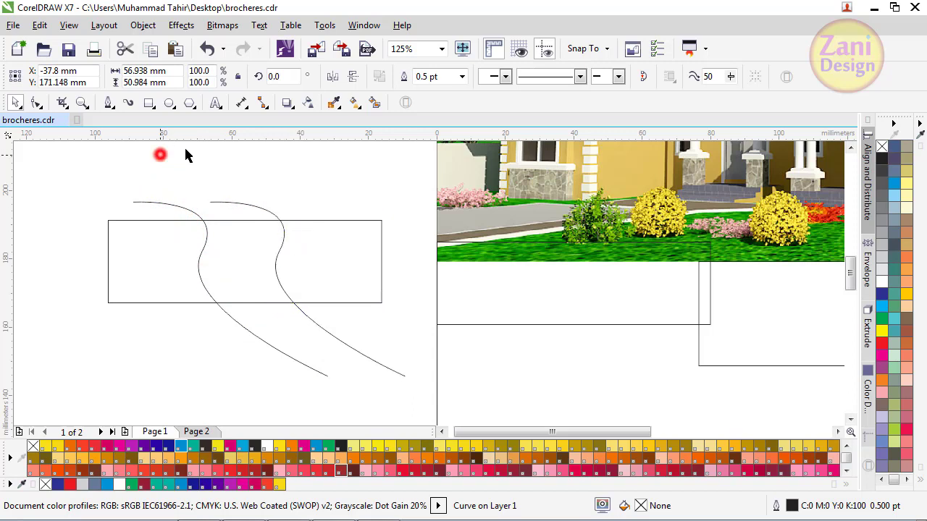
click(374, 103)
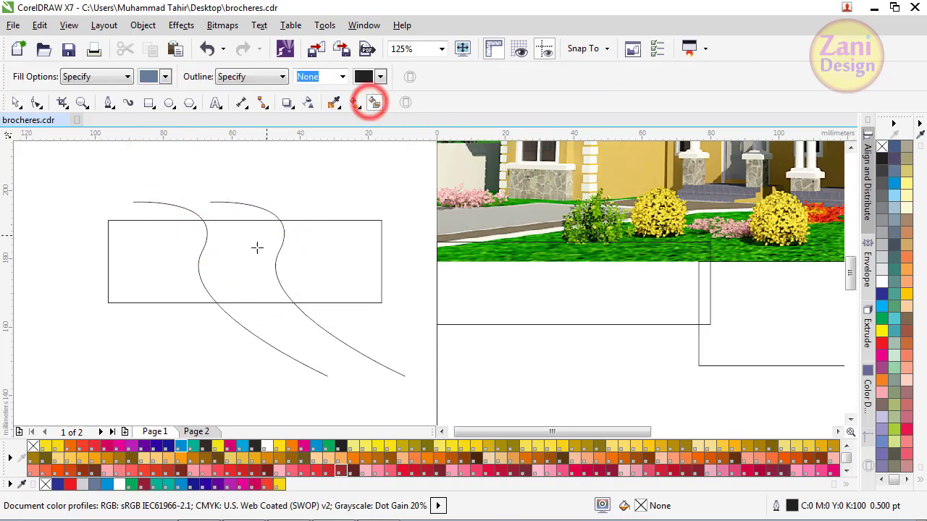
click(247, 261)
click(16, 102)
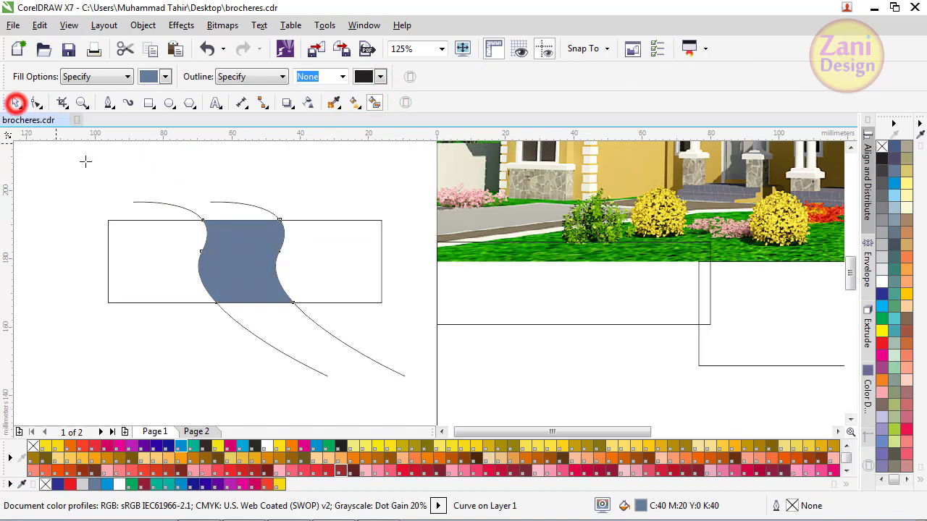
click(126, 172)
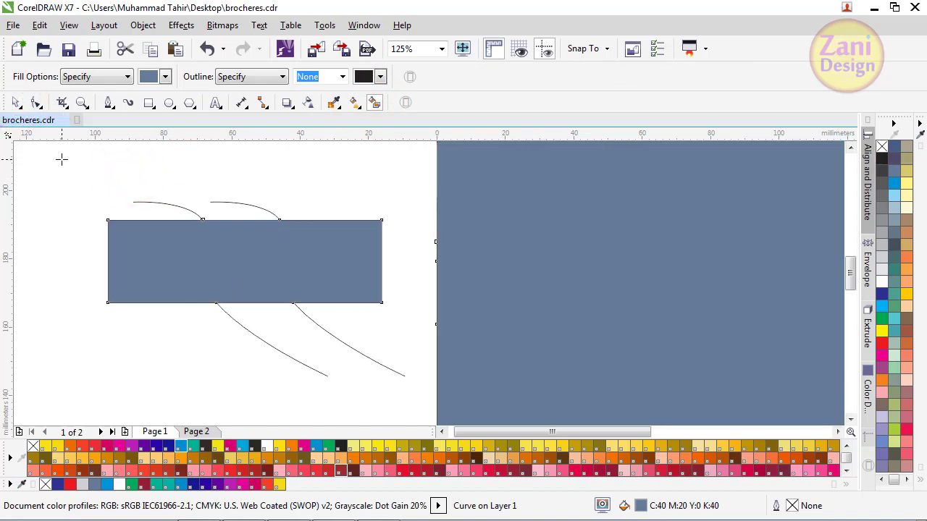
key(ctrl+z)
click(16, 102)
click(124, 177)
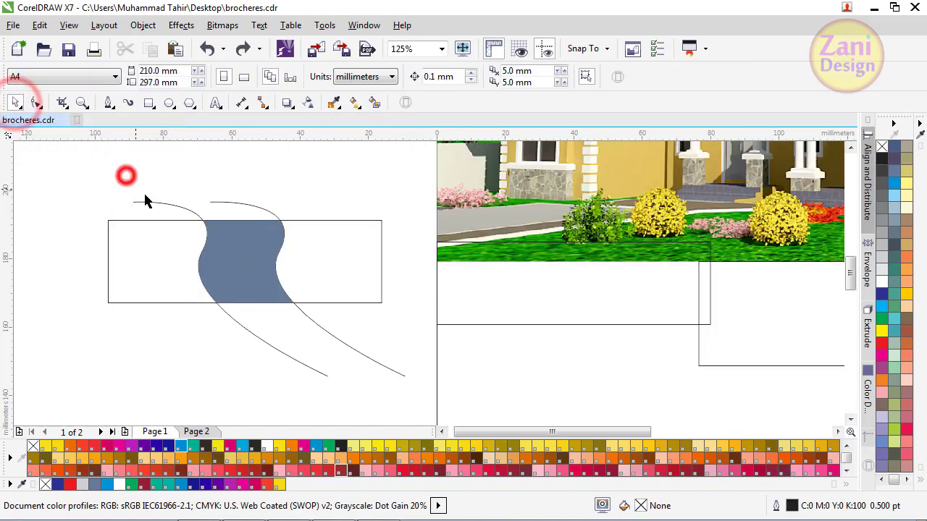
Delete both curves and the outlining rectangle, leaving only the wave shape
click(154, 204)
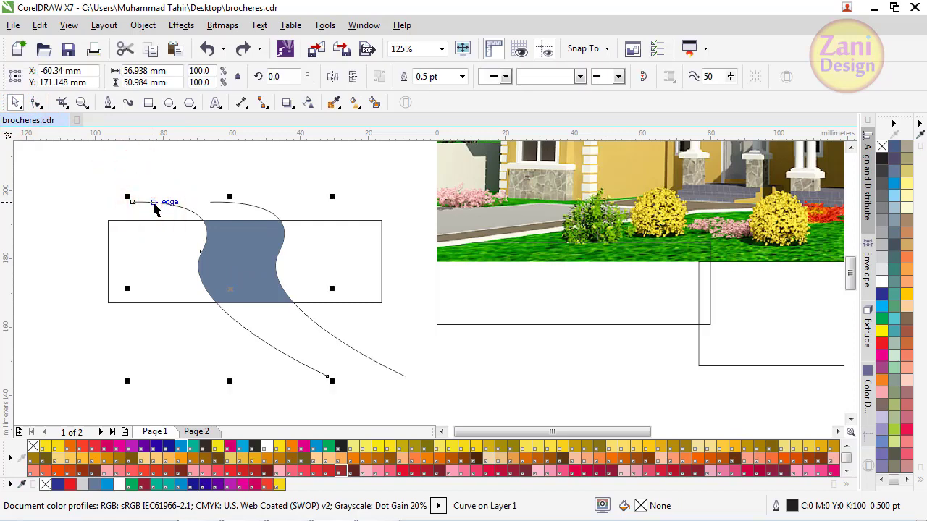
key(Delete)
click(232, 204)
key(Delete)
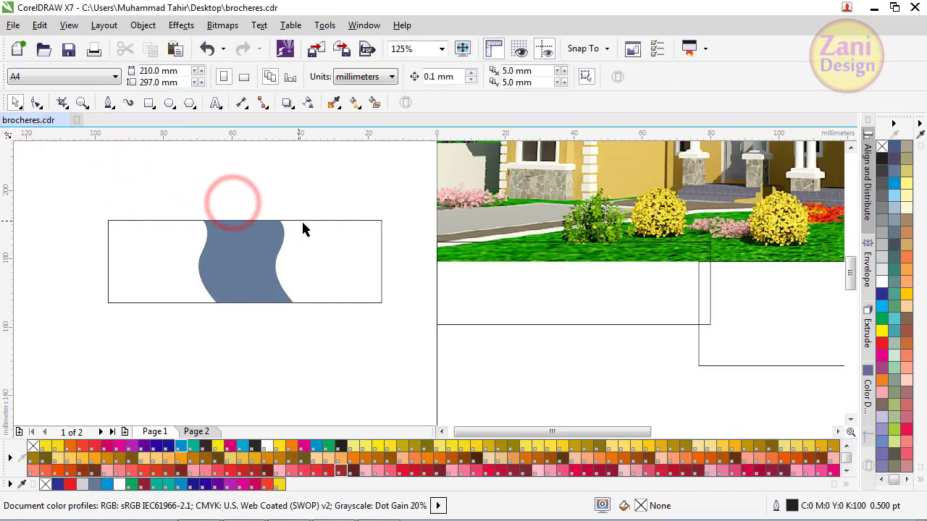
click(302, 223)
key(Delete)
click(246, 255)
Move the wave shape onto the page band and enlarge it to about 151%
scroll(80, 226, down, 1)
scroll(81, 207, down, 1)
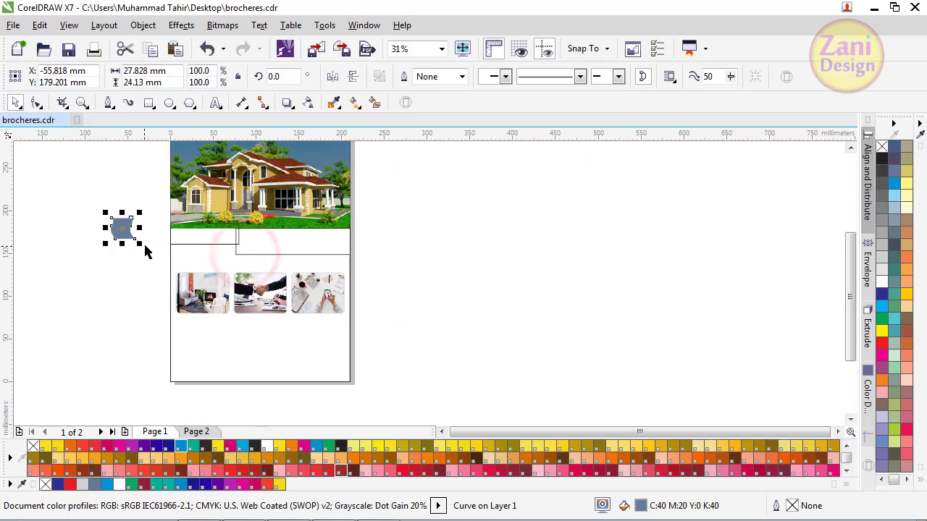
scroll(102, 224, up, 1)
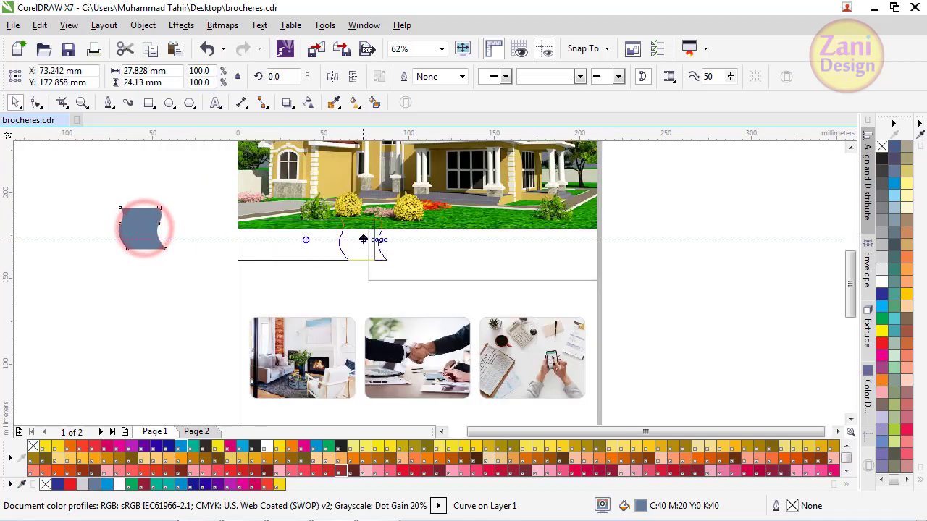
drag(145, 229, 359, 243)
scroll(378, 272, up, 2)
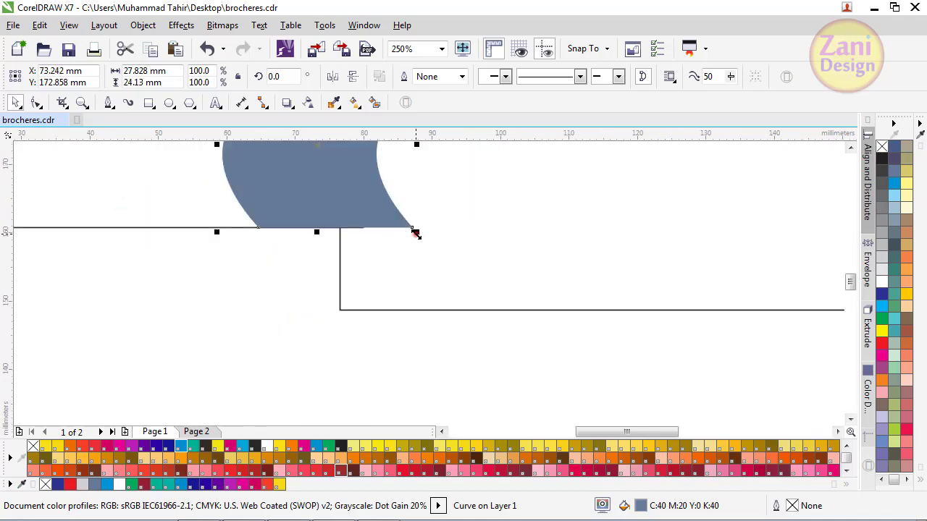
mouse_move(416, 233)
mouse_down()
mouse_move(514, 363)
mouse_move(512, 353)
mouse_up()
Stretch the wave's top edge up to meet the header photo
scroll(300, 360, down, 1)
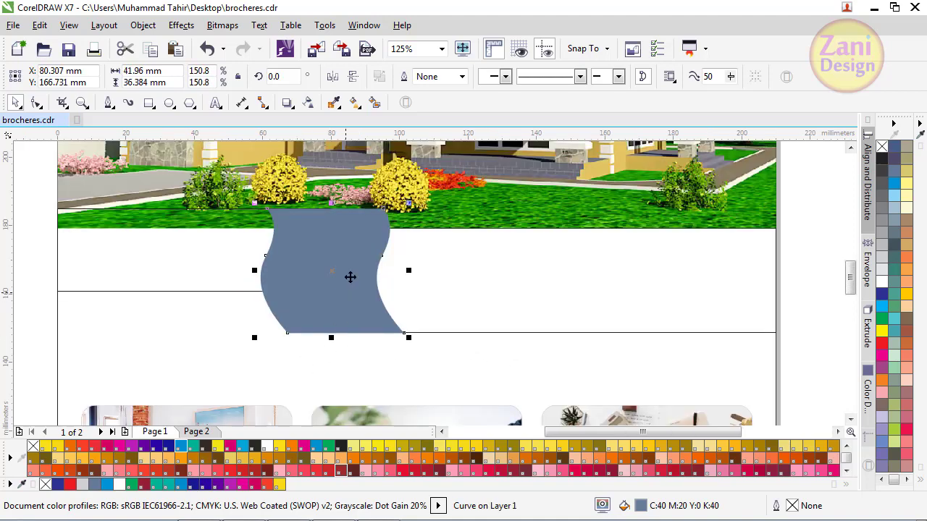
scroll(365, 245, up, 1)
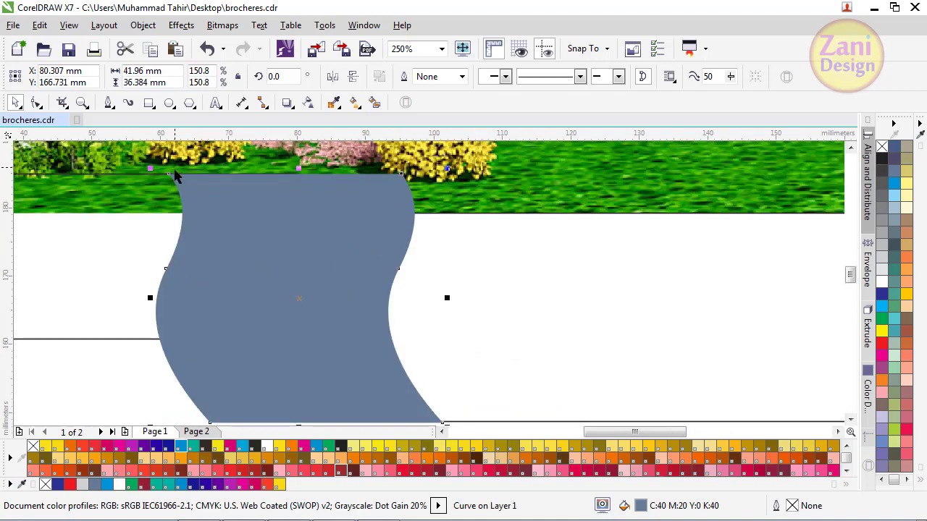
scroll(175, 177, up, 1)
scroll(277, 204, up, 1)
scroll(264, 274, down, 2)
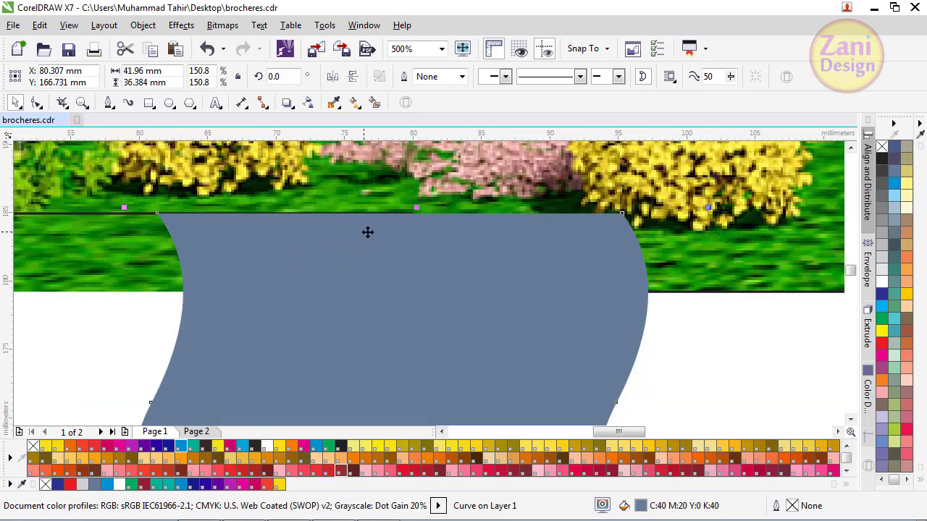
scroll(427, 200, up, 2)
drag(453, 194, 453, 190)
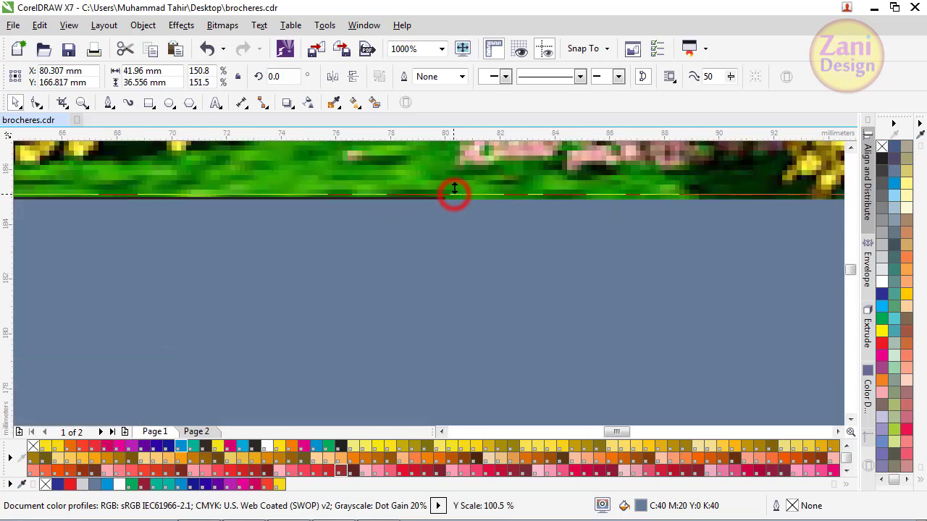
scroll(370, 217, down, 1)
scroll(370, 217, down, 2)
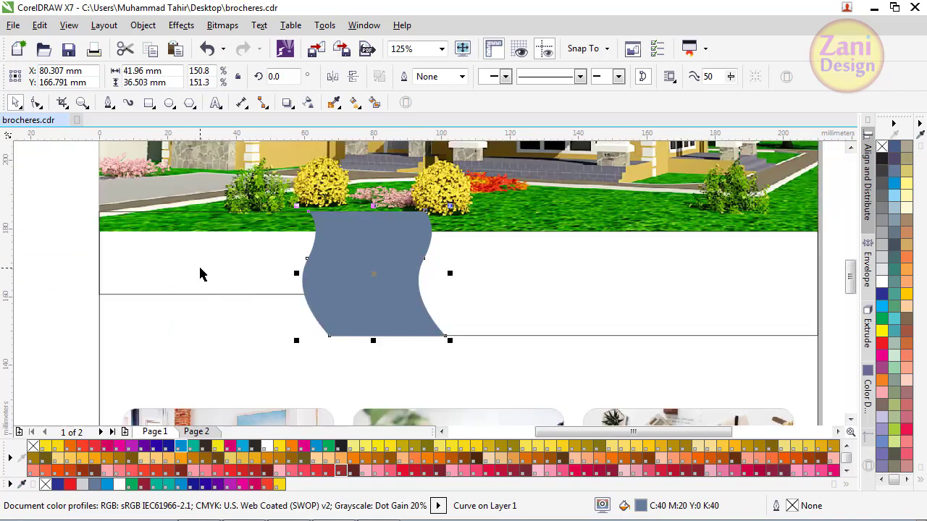
Select the band rectangle and then the wave shape to check them
click(62, 263)
click(124, 261)
click(541, 283)
click(410, 297)
Give the left band rectangle a linear fountain fill running from blue to teal
click(234, 273)
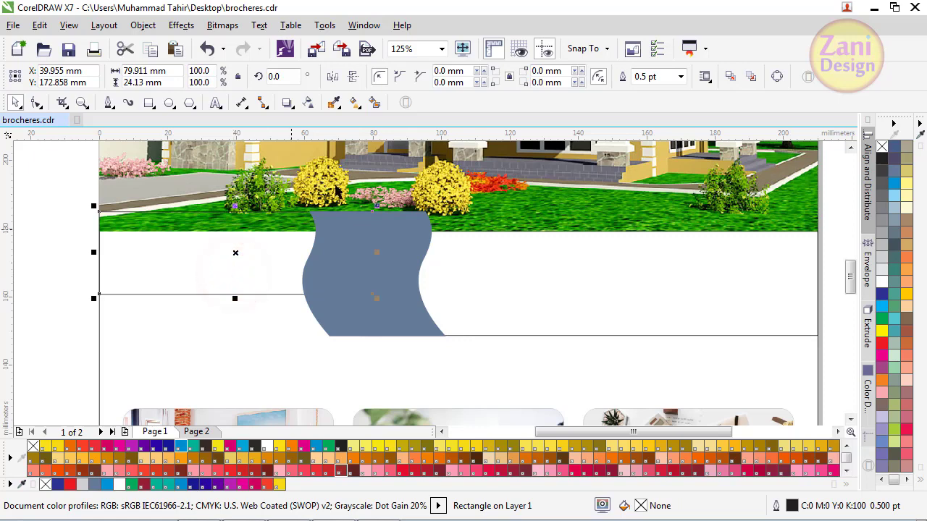
click(354, 104)
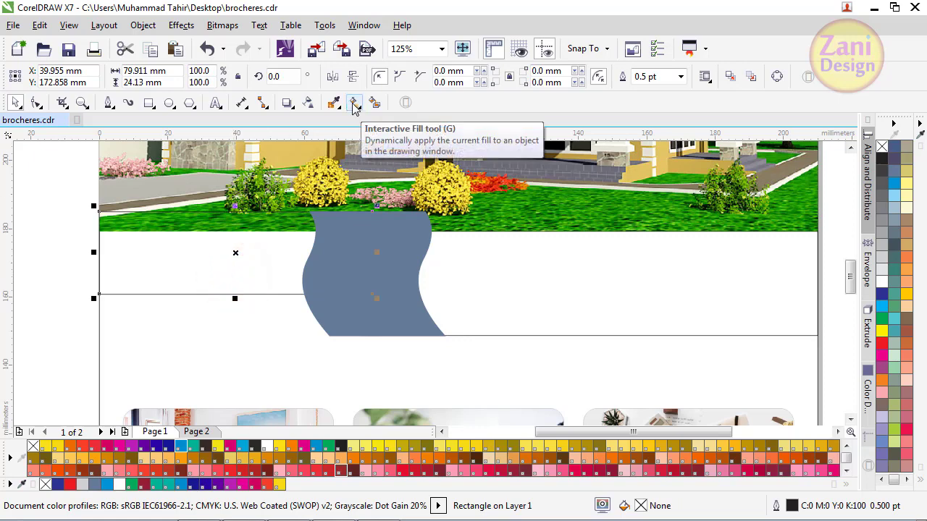
click(354, 104)
drag(114, 248, 345, 297)
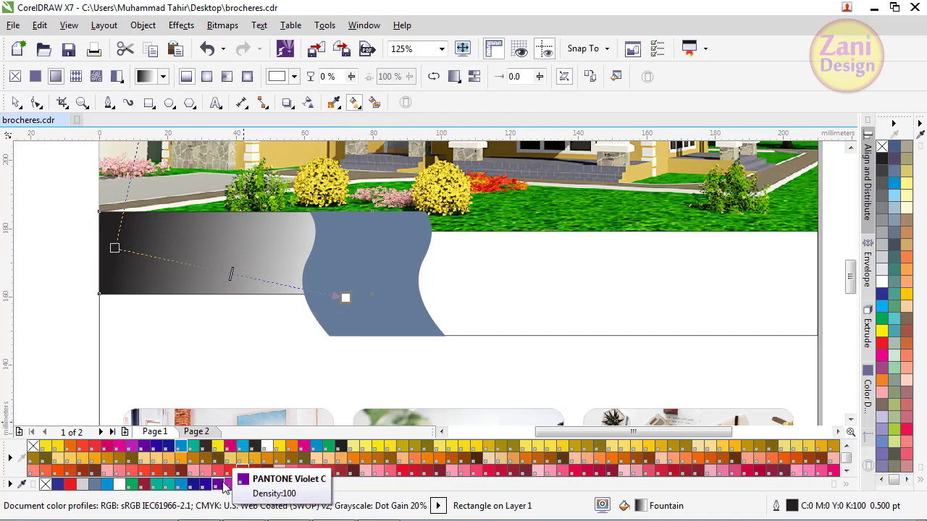
click(243, 445)
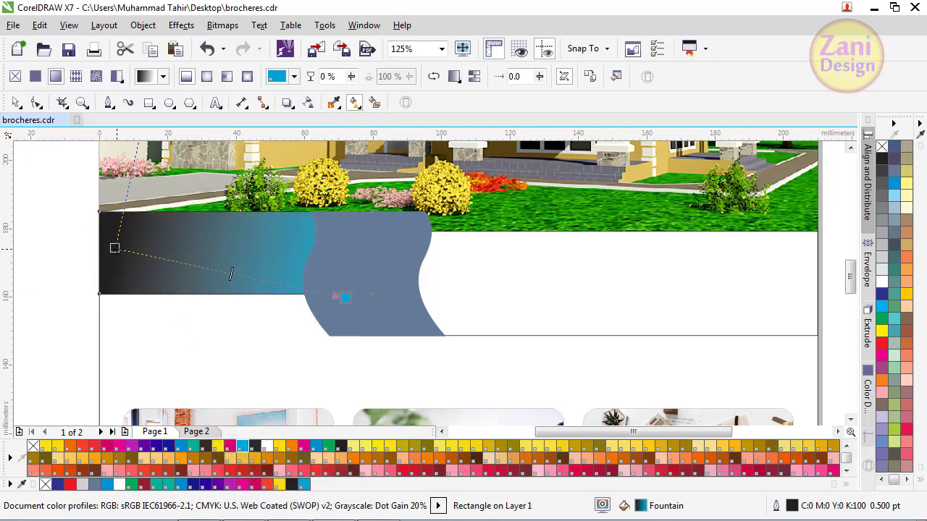
click(194, 447)
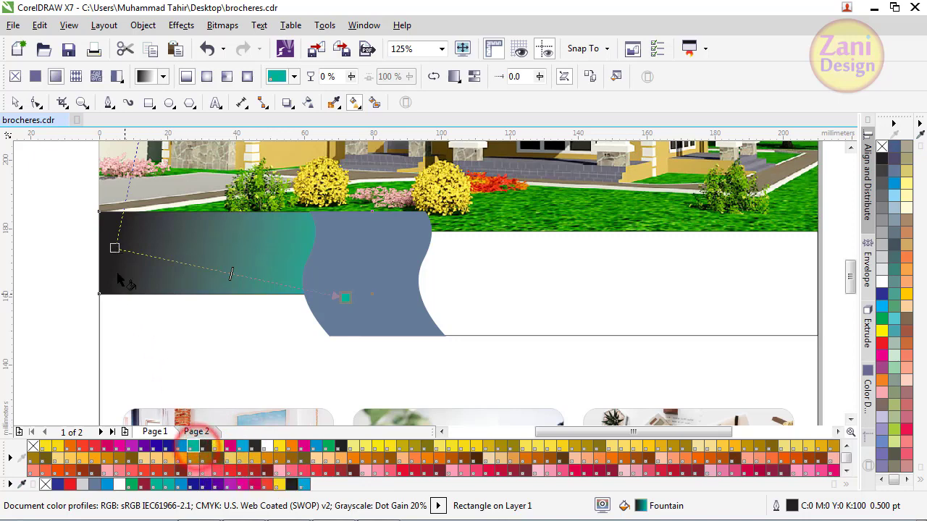
click(316, 447)
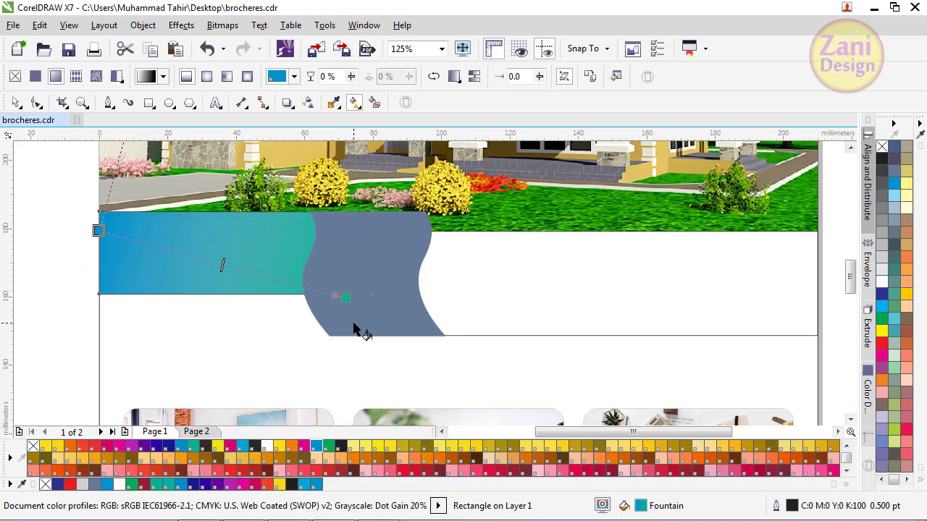
click(353, 326)
click(211, 271)
click(370, 256)
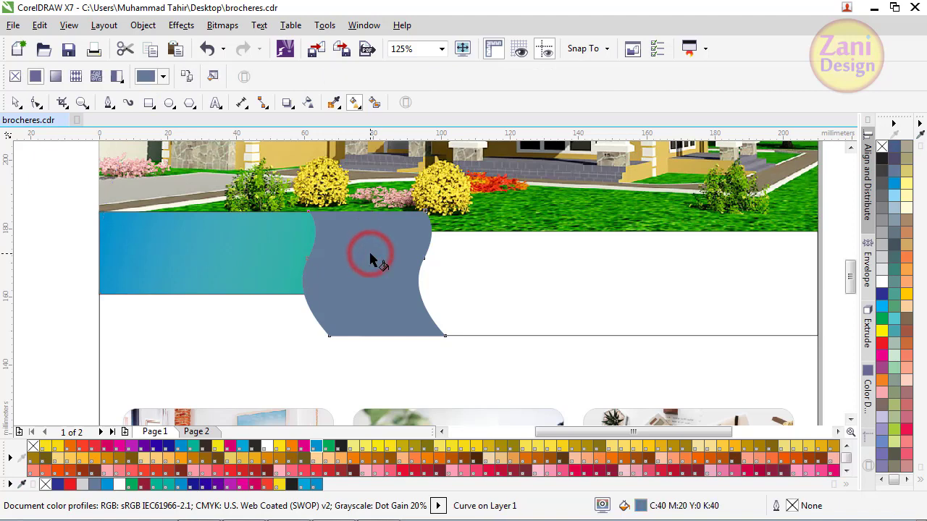
Copy the band's gradient fill onto the wave shape via Copy Properties From
click(40, 26)
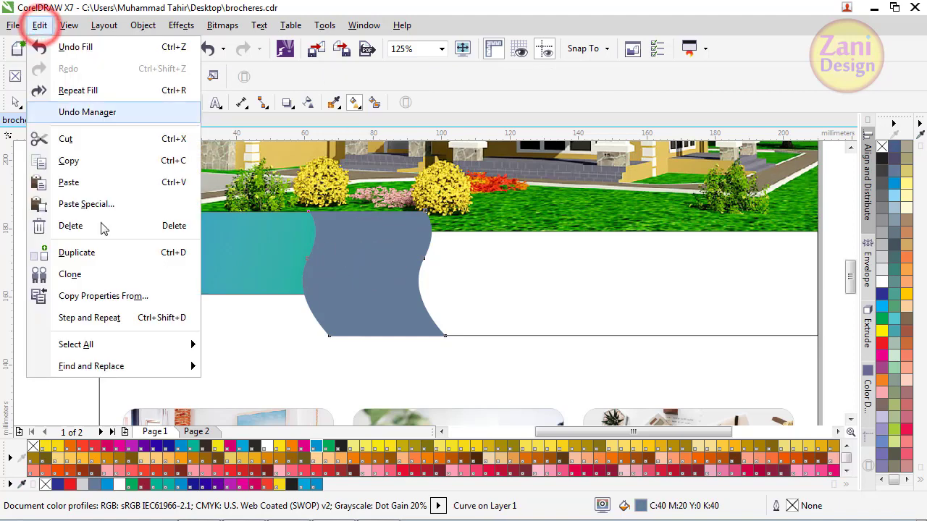
click(115, 297)
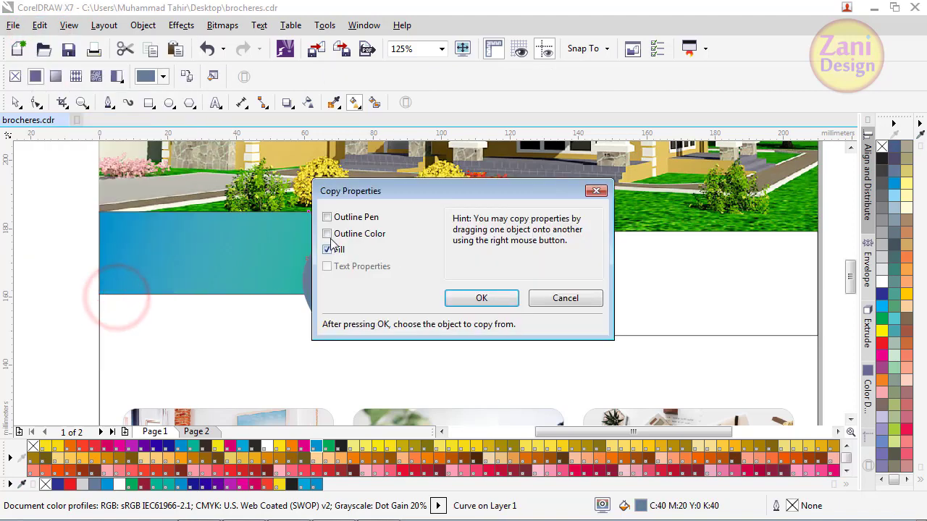
click(482, 299)
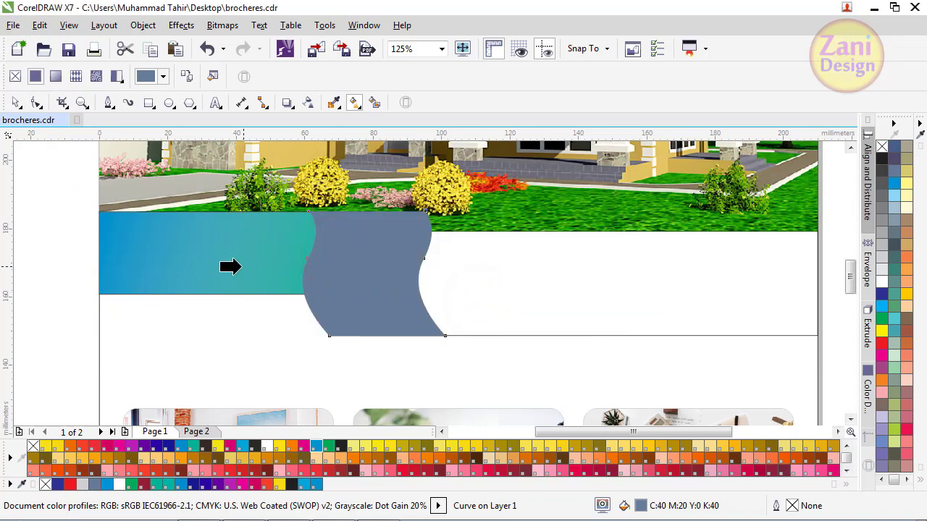
click(232, 267)
click(465, 289)
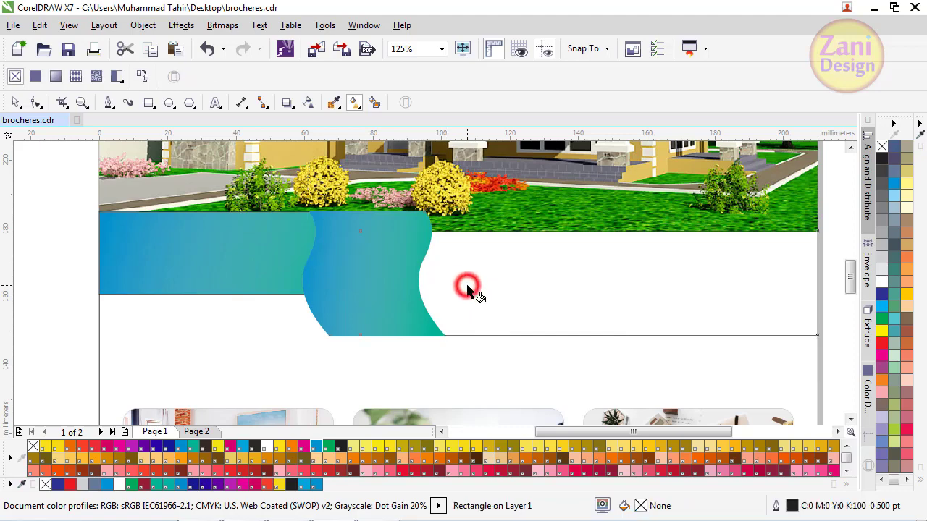
click(531, 292)
click(540, 333)
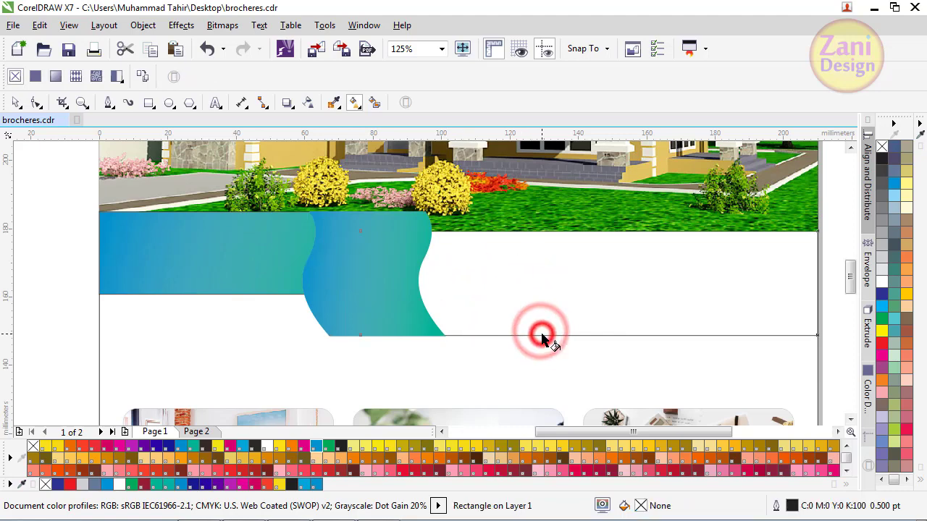
click(16, 102)
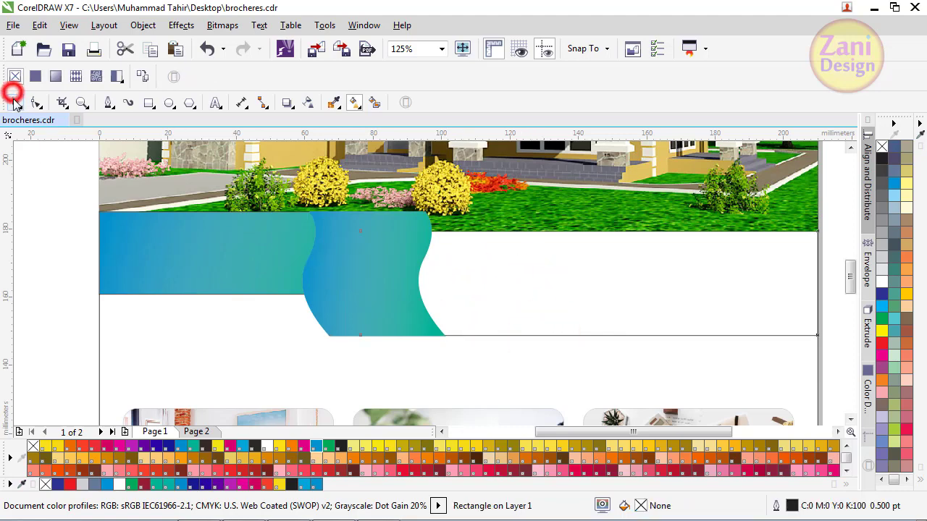
Copy the blue gradient band's fill onto the white rectangle beside the wave
click(593, 313)
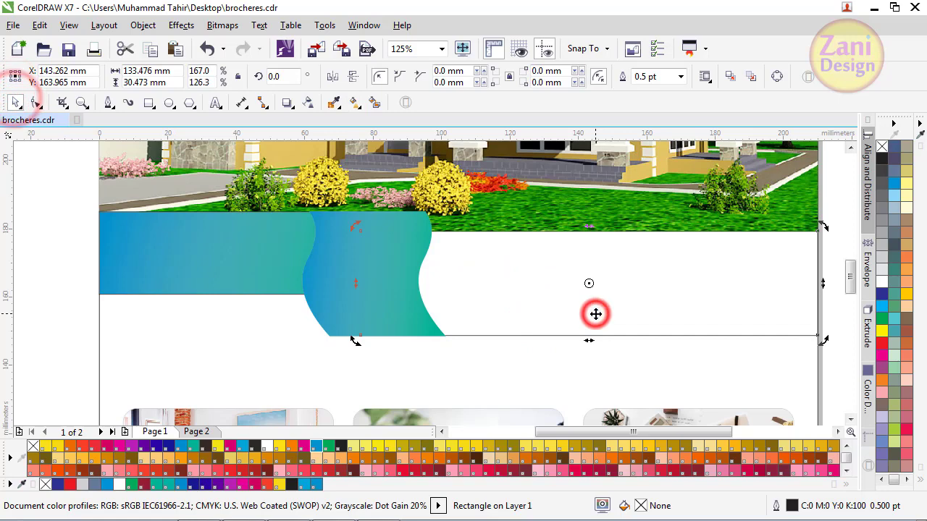
click(39, 25)
click(103, 295)
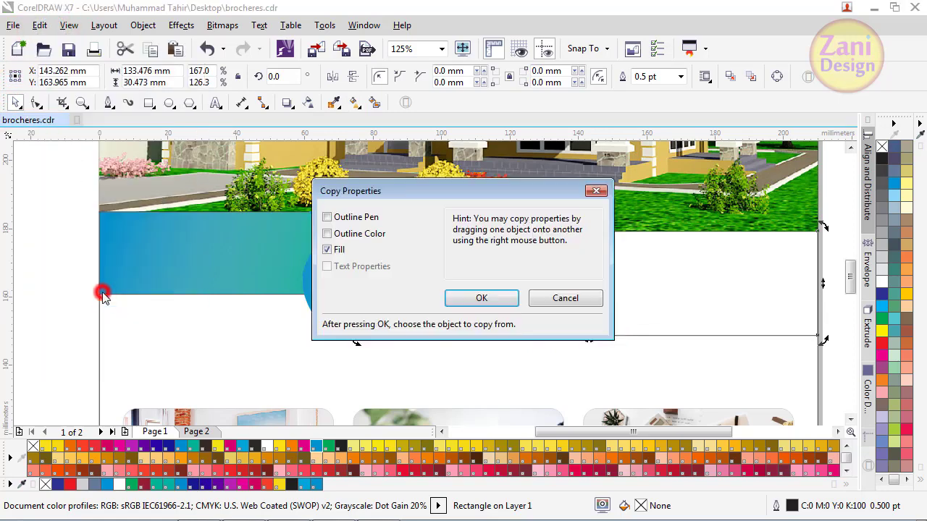
click(478, 298)
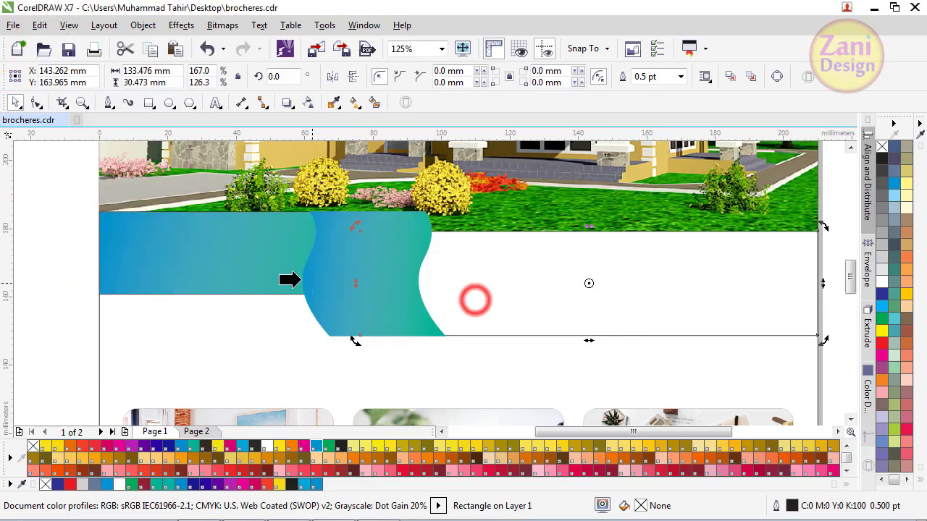
click(388, 267)
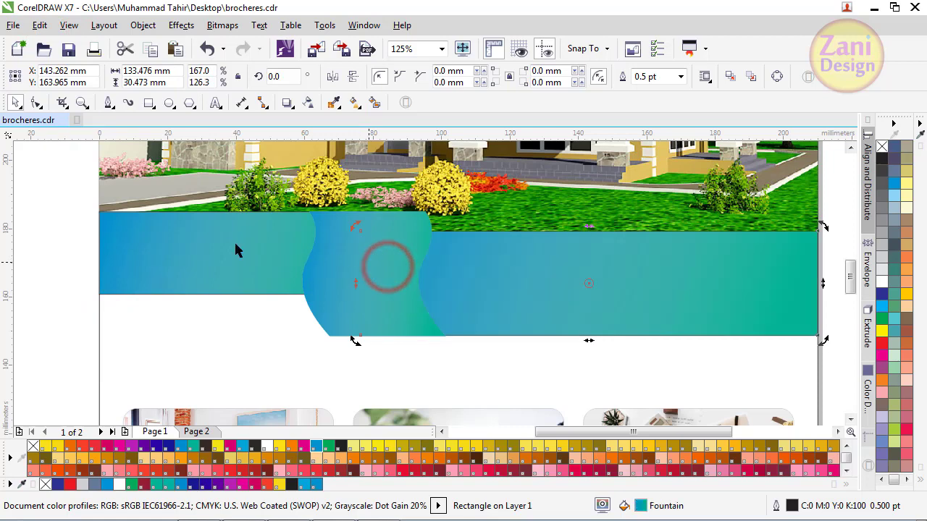
click(16, 103)
click(53, 250)
Re-angle the wave shape's gradient diagonally so teal runs along its lower edge
click(212, 268)
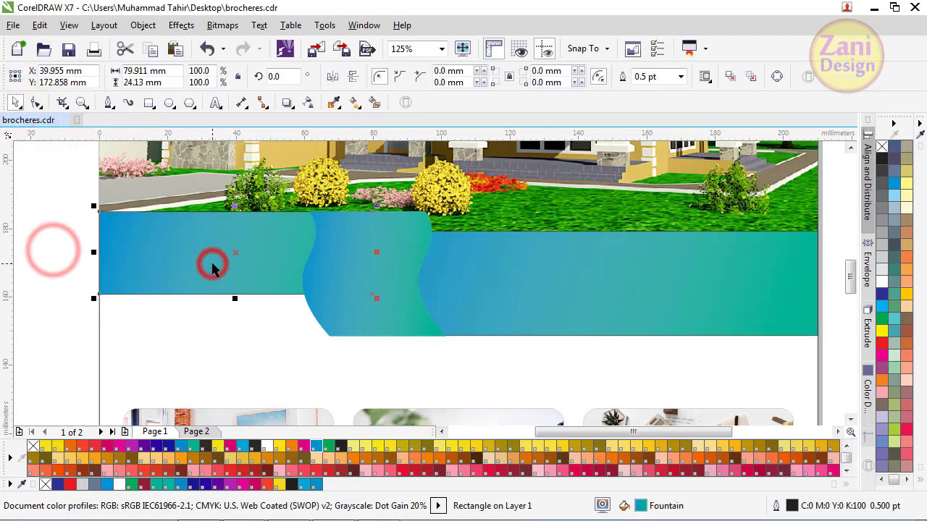
click(375, 319)
key(g)
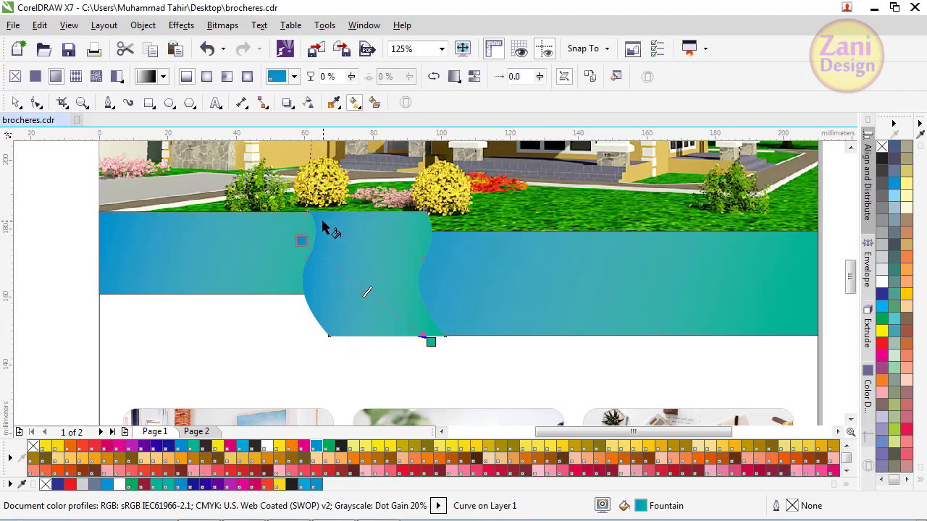
mouse_move(321, 223)
mouse_down()
mouse_move(405, 330)
mouse_move(248, 209)
mouse_up()
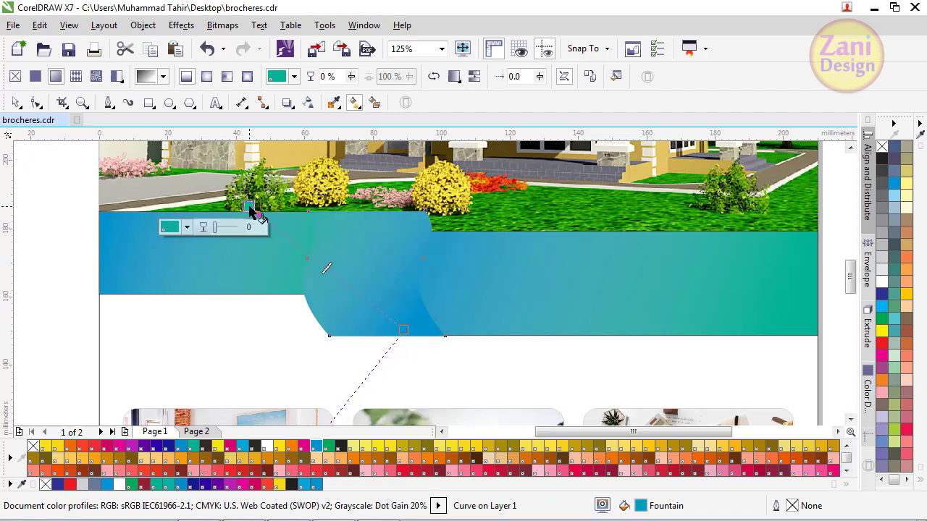
drag(322, 222, 432, 334)
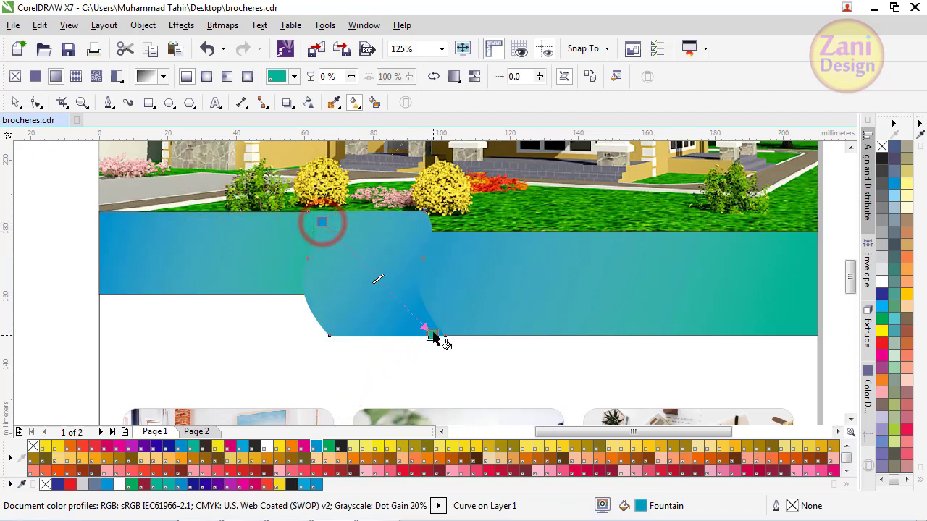
click(390, 355)
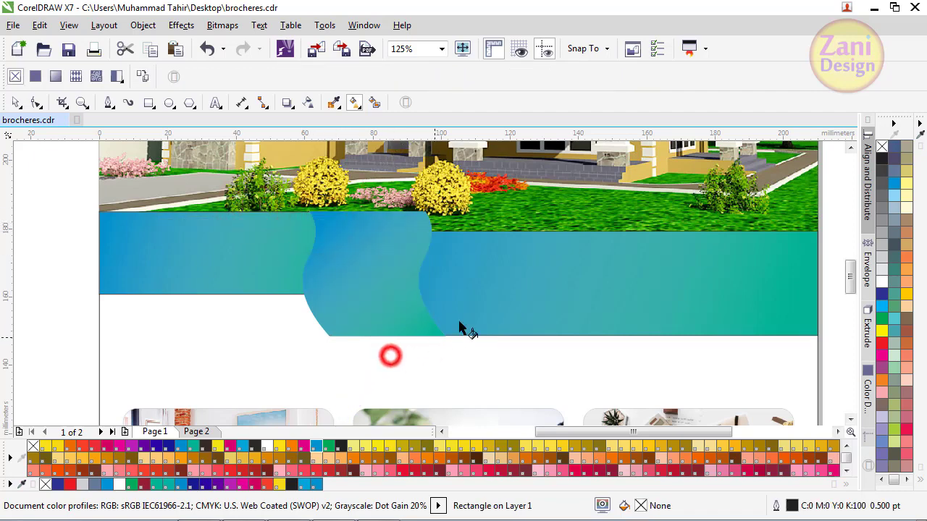
Run the right-hand blue band's gradient horizontally across the band
click(530, 280)
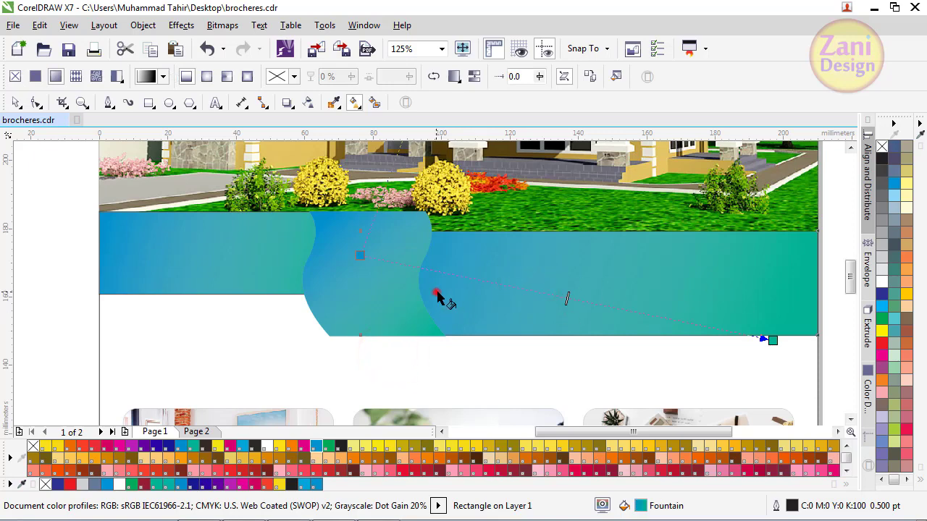
drag(436, 292, 777, 289)
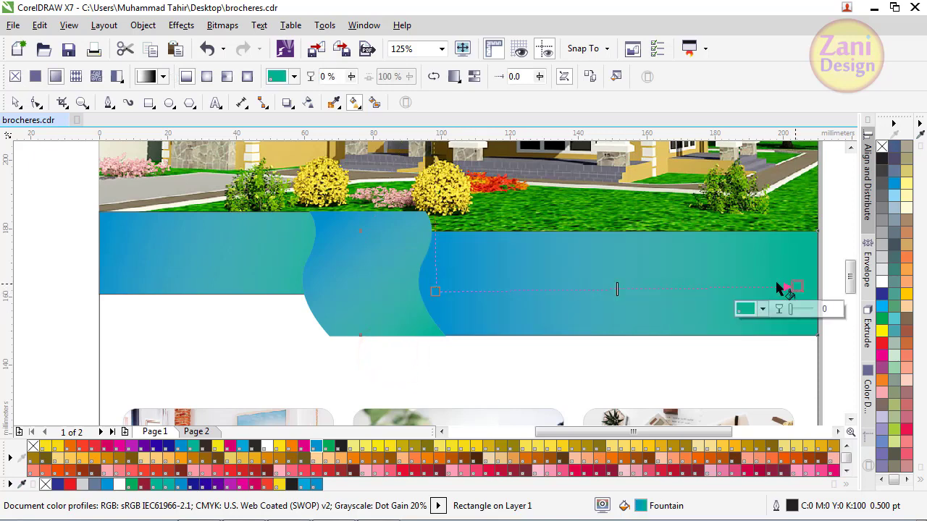
click(16, 102)
Remove the outlines from the header photo and blue band shapes
click(29, 208)
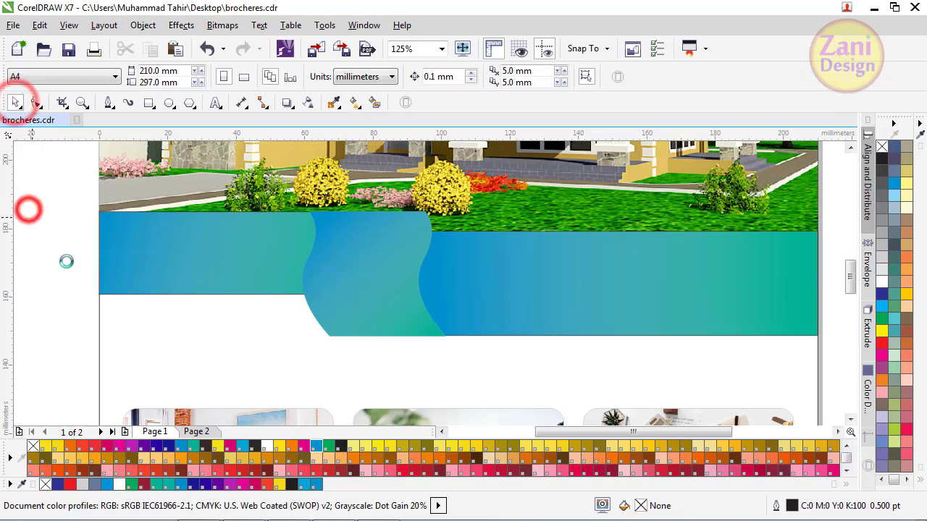
scroll(26, 208, down, 1)
scroll(25, 208, down, 1)
drag(179, 297, 107, 291)
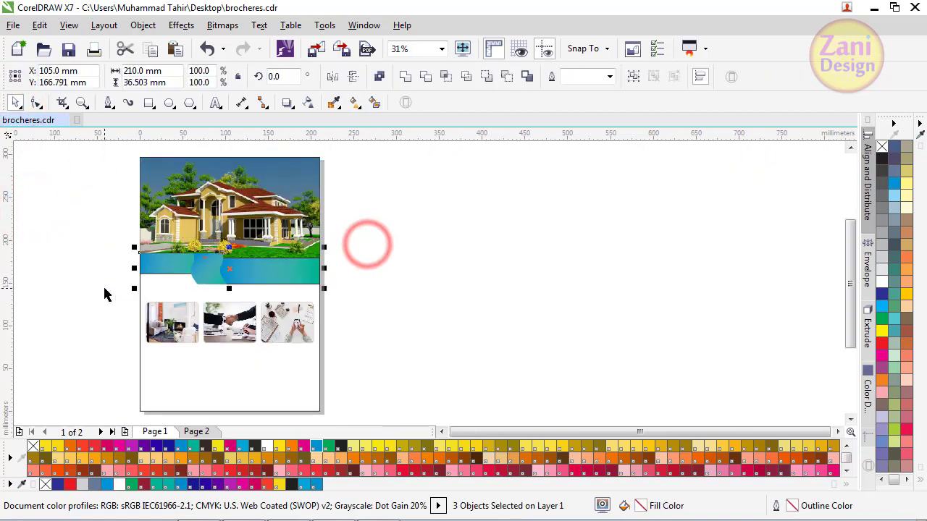
right_click(881, 148)
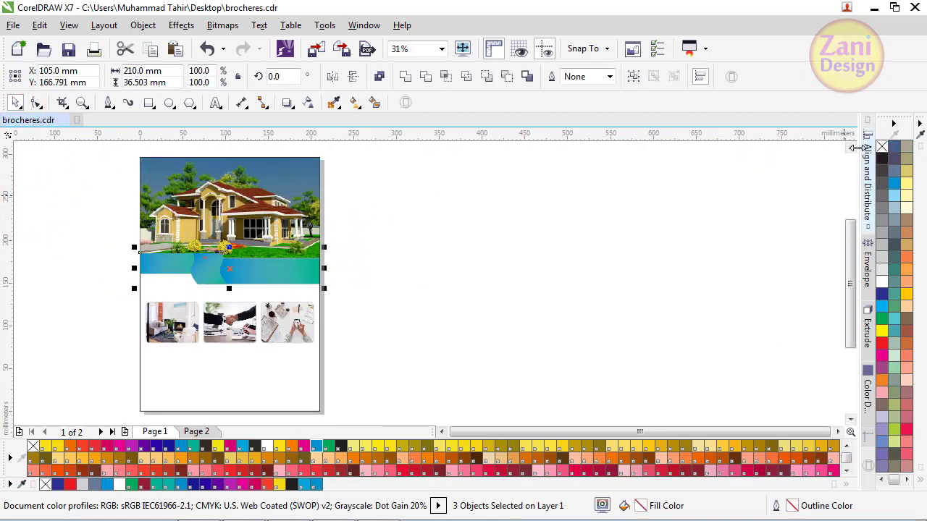
click(652, 201)
Move the group of three photos lower on page 1
scroll(247, 272, up, 1)
scroll(247, 274, up, 1)
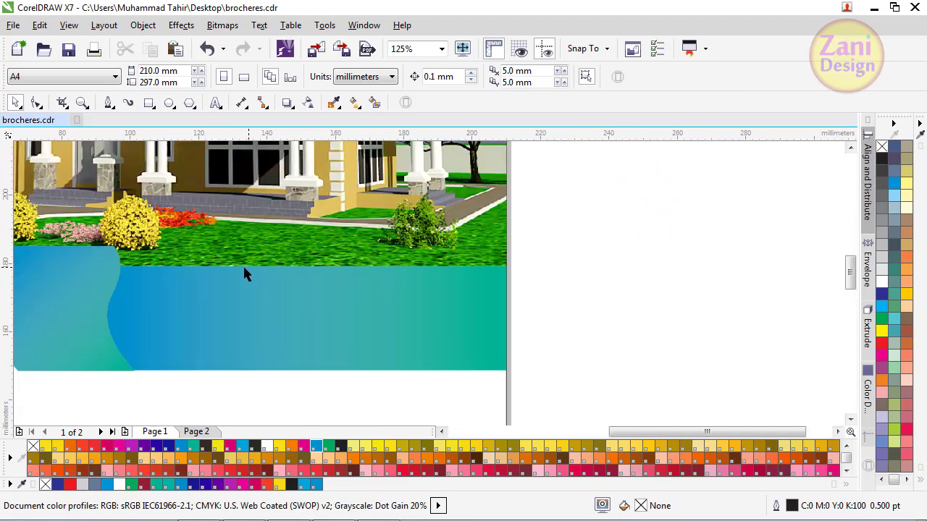
scroll(244, 271, up, 1)
scroll(304, 282, down, 1)
scroll(368, 292, down, 1)
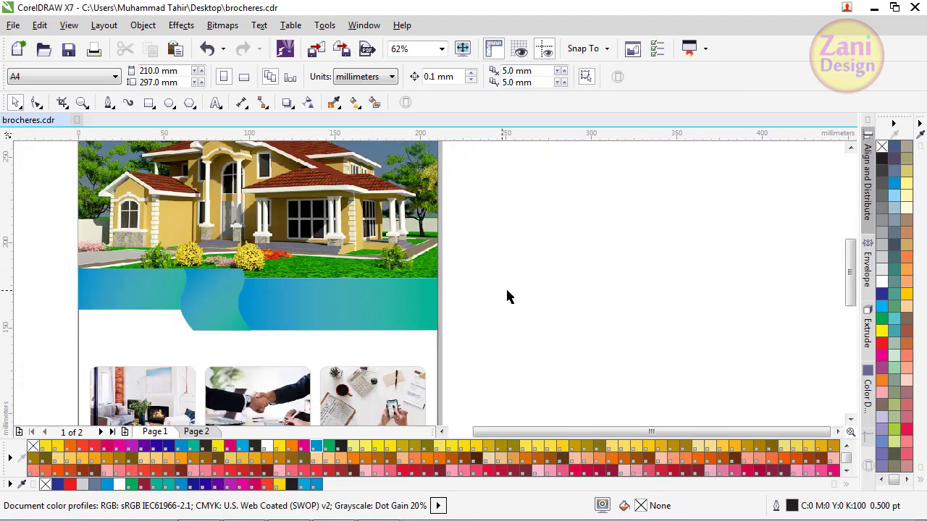
scroll(507, 296, down, 1)
scroll(437, 277, up, 1)
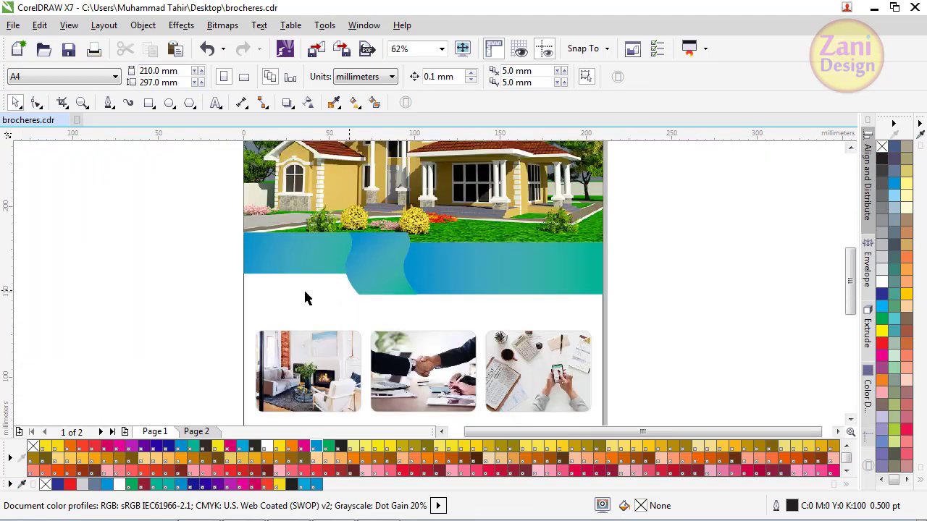
scroll(335, 280, up, 1)
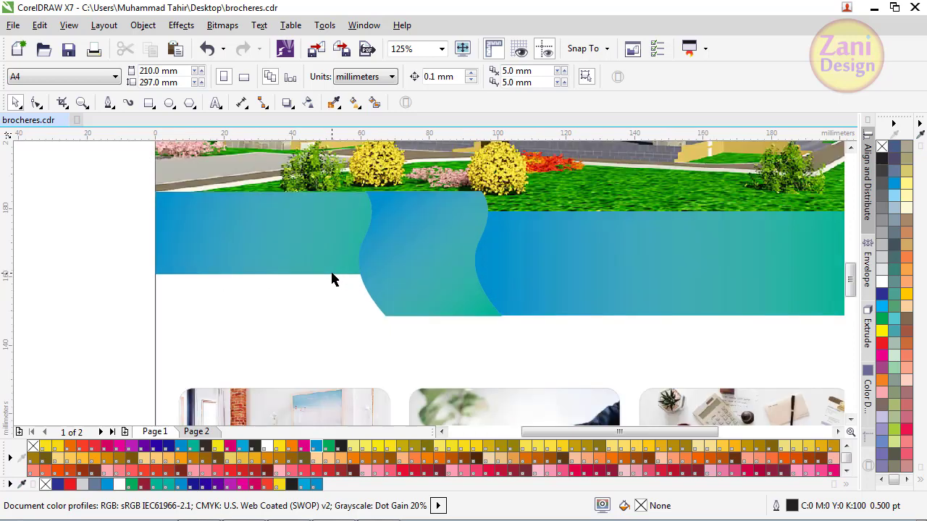
scroll(85, 297, down, 1)
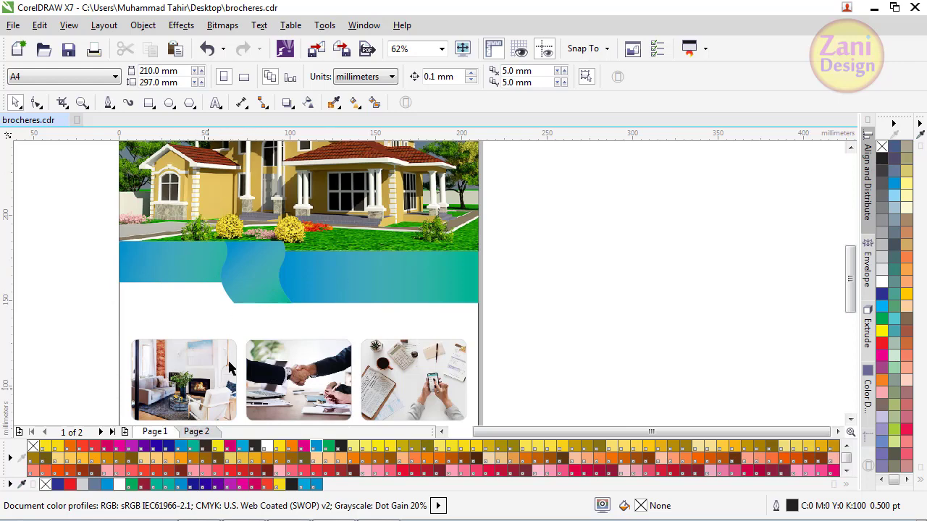
scroll(202, 280, down, 1)
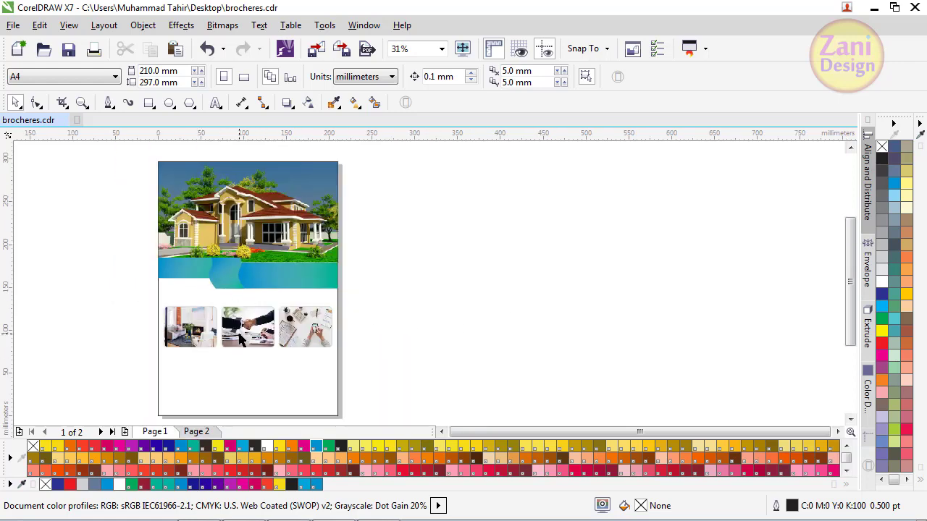
scroll(254, 335, up, 1)
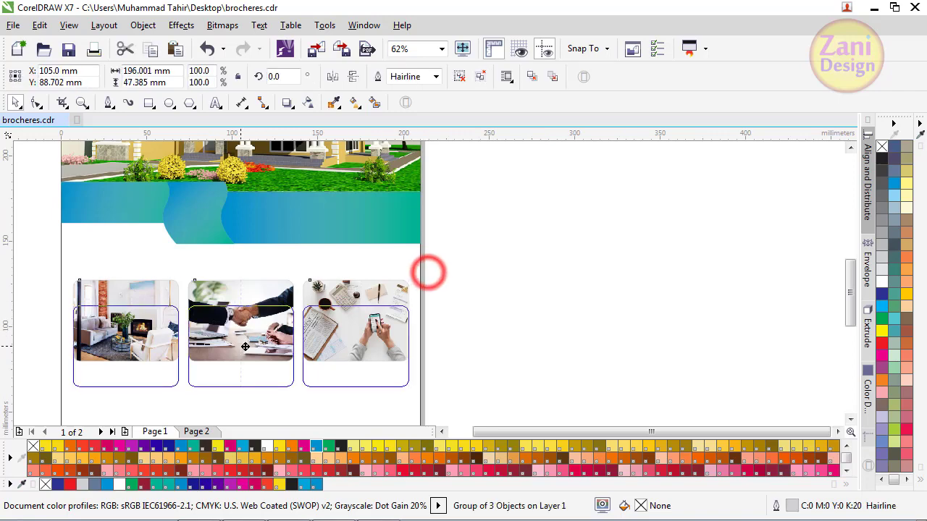
drag(428, 278, 326, 310)
click(496, 279)
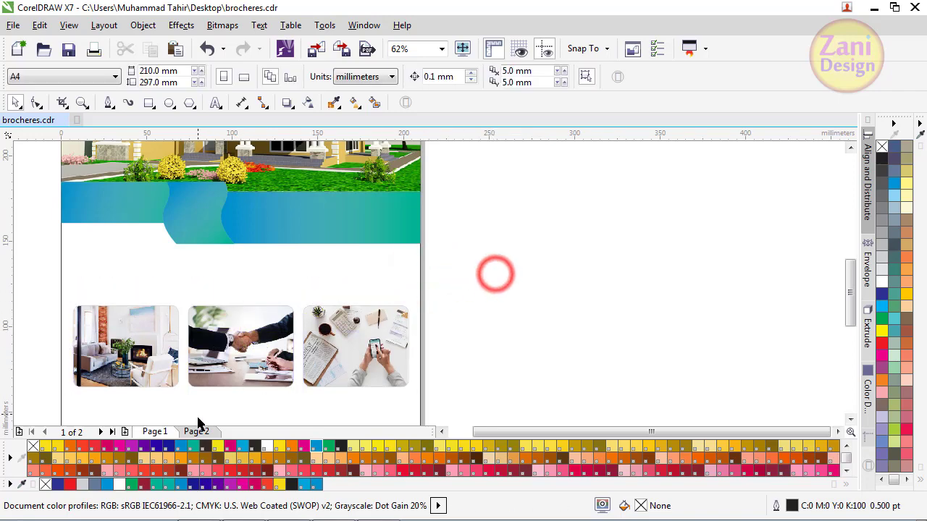
Go to Page 2 with its Lorem ipsum text layout
click(197, 432)
scroll(318, 304, down, 1)
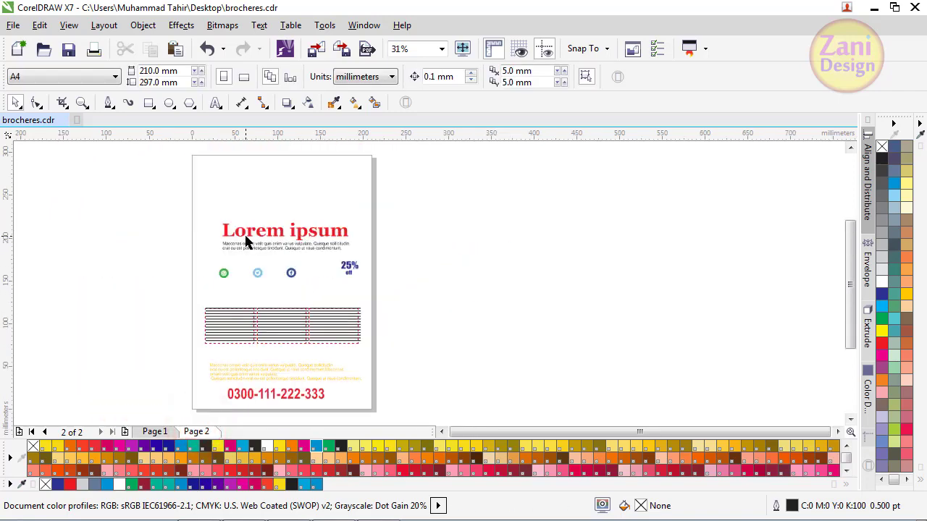
scroll(246, 241, up, 1)
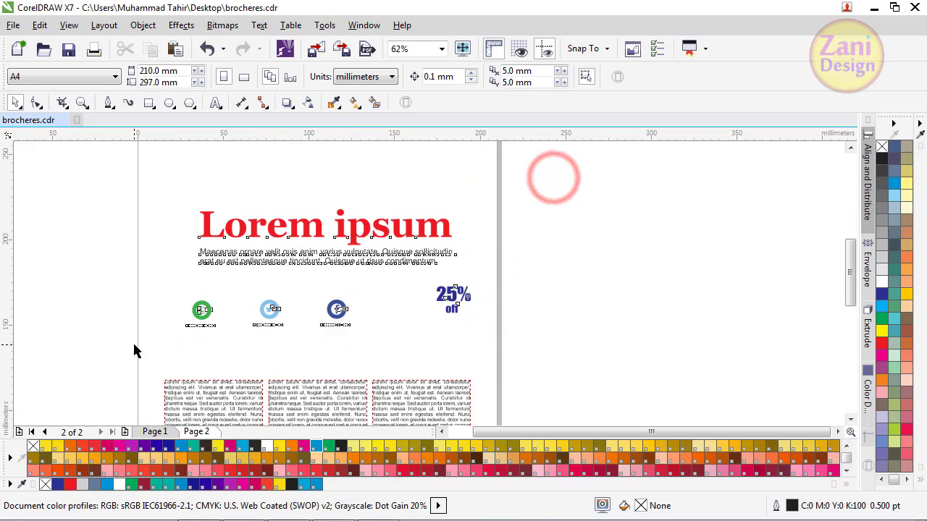
Bring the heading, text, social icons and 25% off label from Page 2 beside page 1
drag(288, 312, 134, 352)
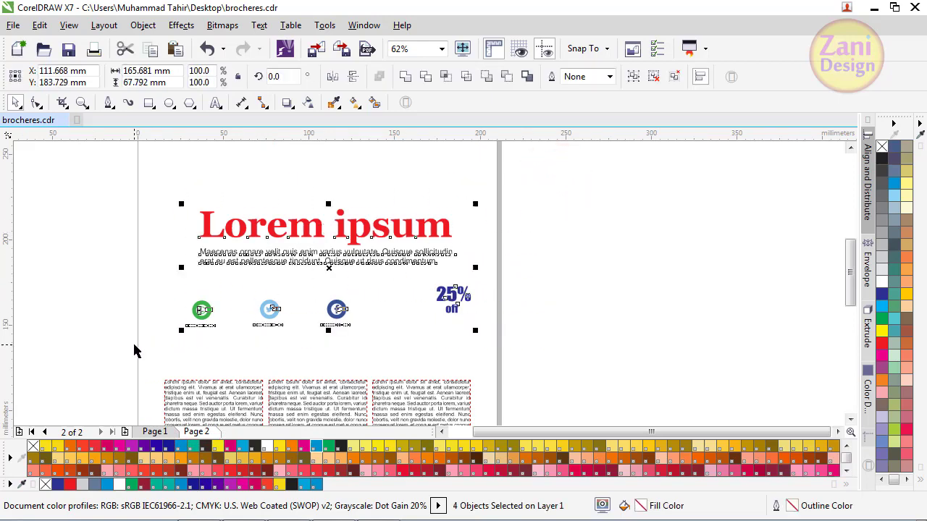
click(155, 431)
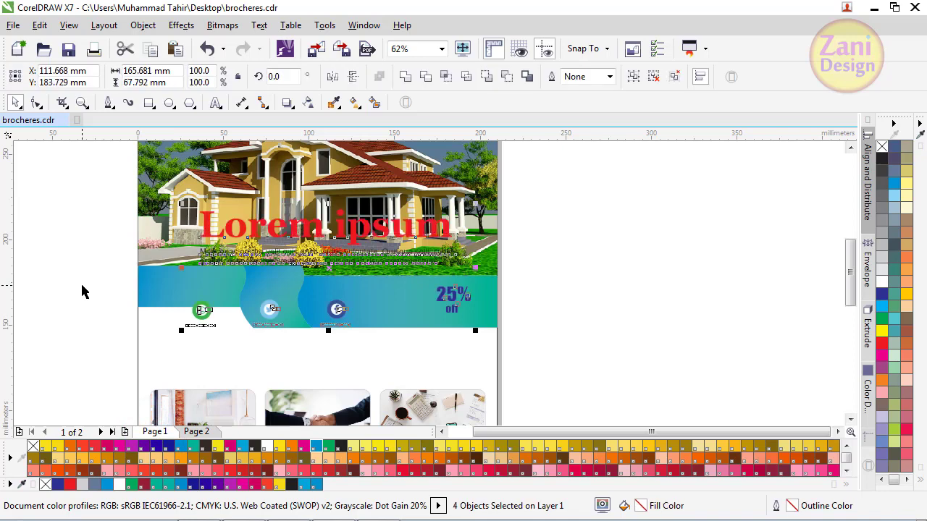
drag(329, 269, 676, 246)
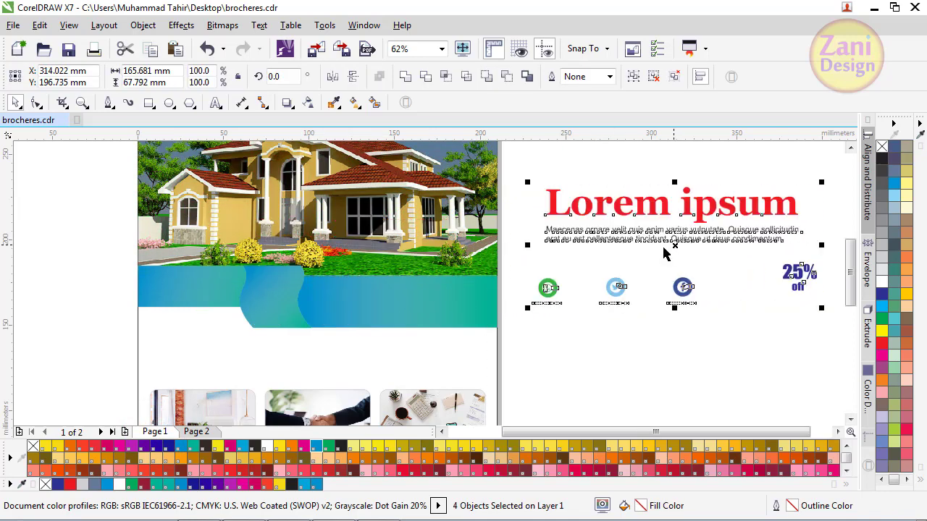
click(607, 345)
Enlarge the WhatsApp, Twitter and Facebook icon row slightly and review page 1
click(677, 287)
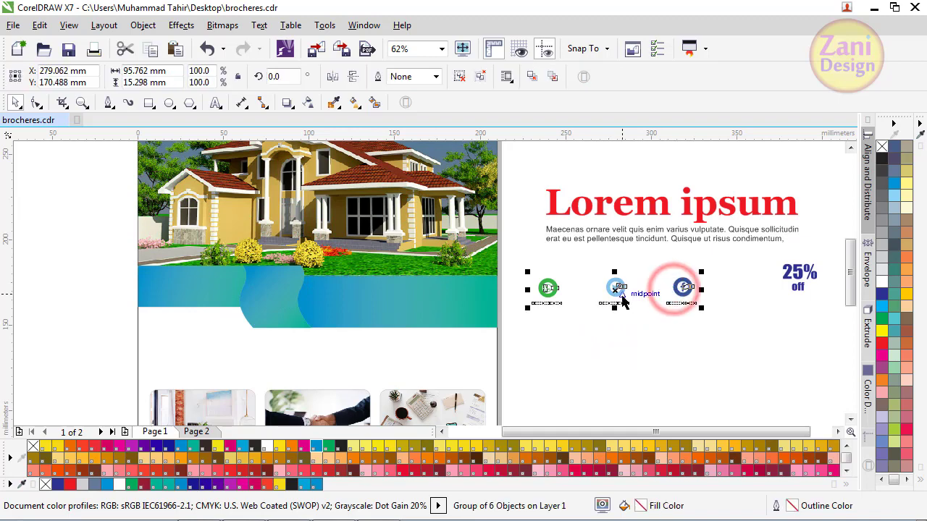
drag(238, 321, 222, 328)
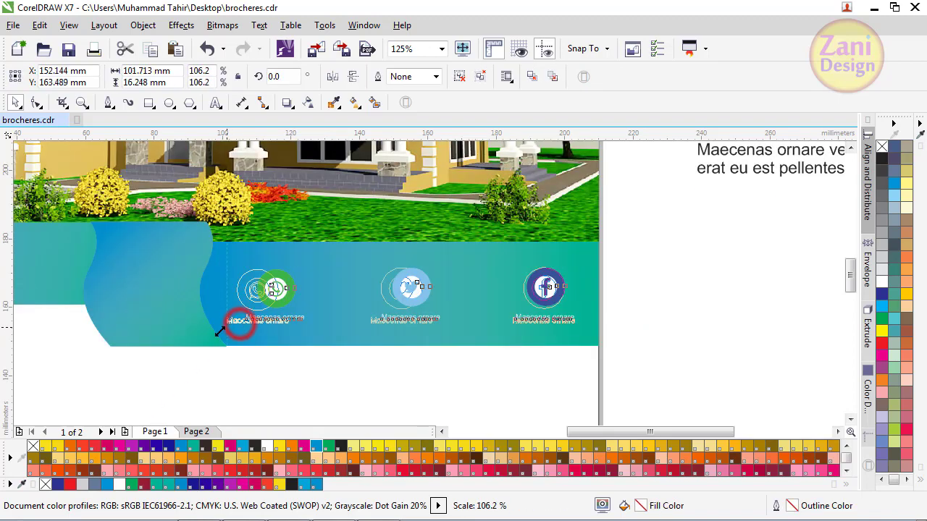
click(653, 325)
scroll(401, 316, up, 2)
scroll(282, 297, down, 1)
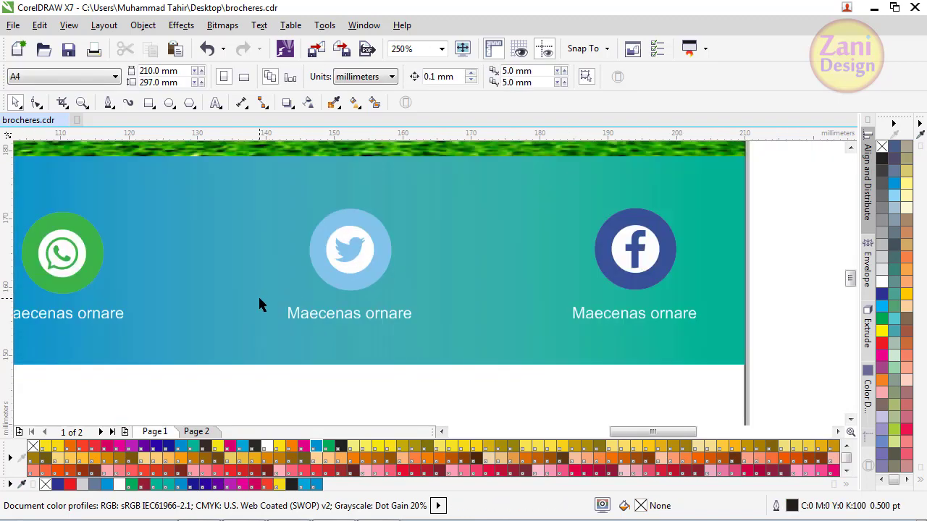
scroll(258, 292, down, 1)
scroll(491, 262, down, 2)
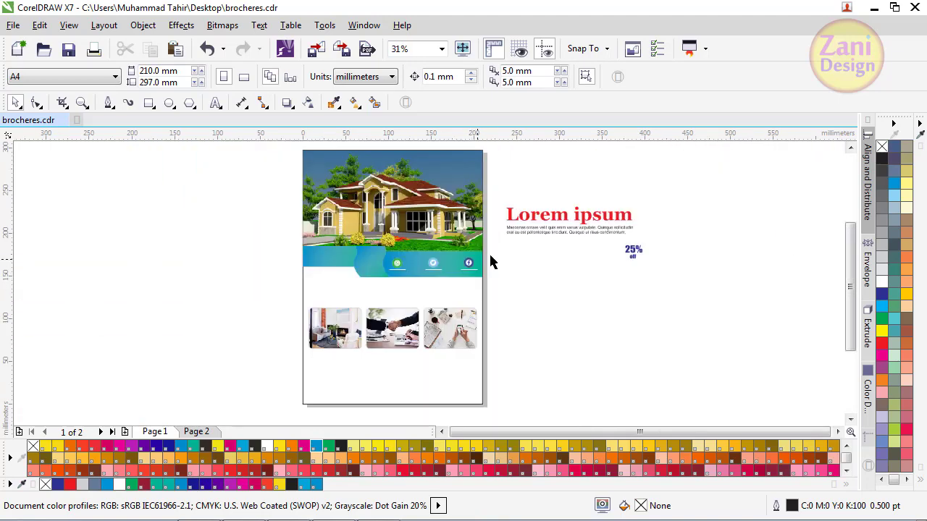
click(571, 217)
Place the Lorem ipsum heading below the band with its paragraph centred beneath it
drag(571, 218, 389, 289)
scroll(390, 289, up, 2)
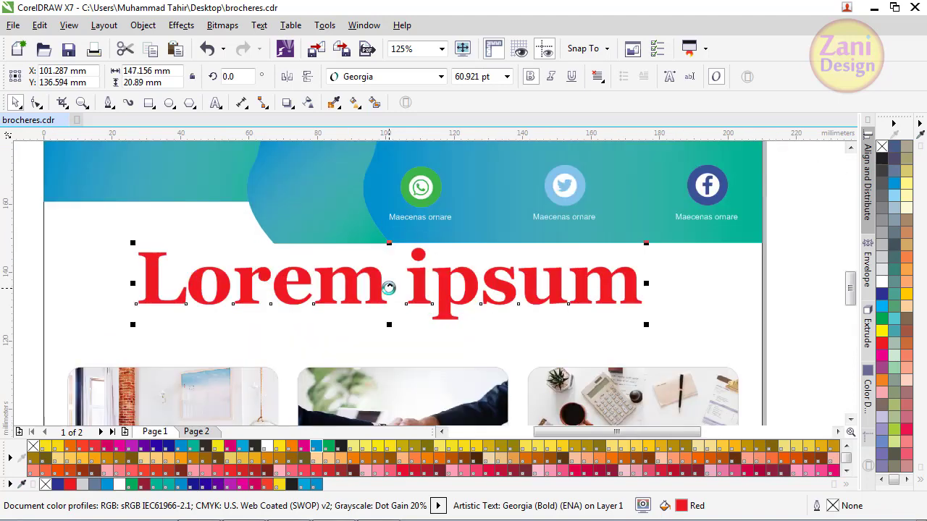
scroll(339, 282, down, 1)
drag(722, 168, 351, 307)
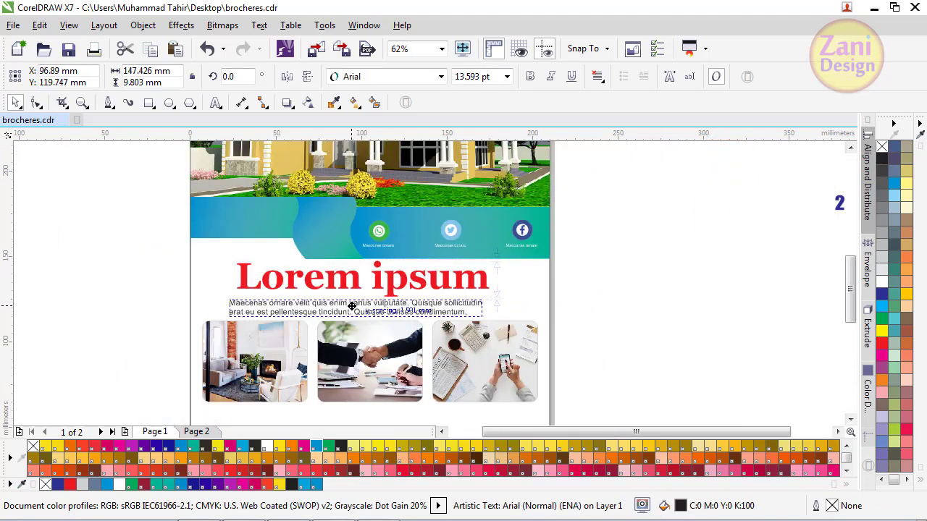
drag(351, 306, 352, 304)
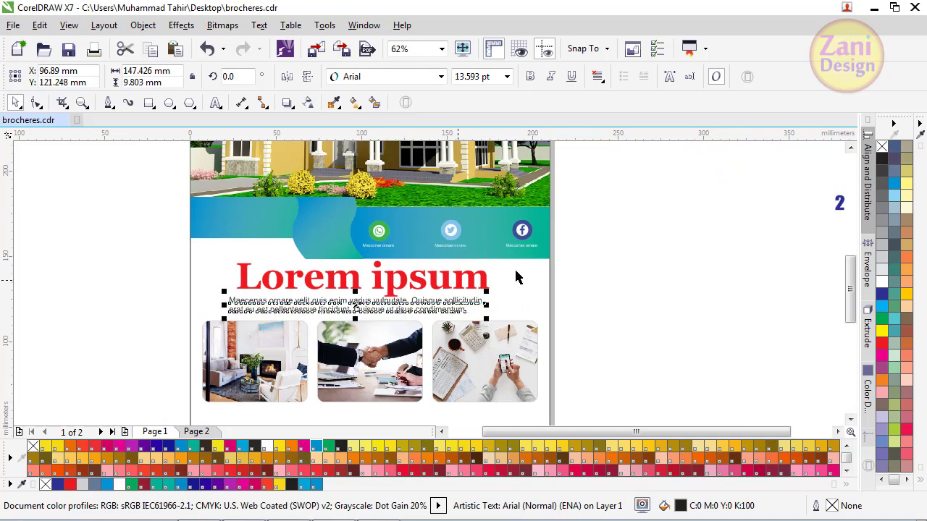
drag(280, 310, 201, 326)
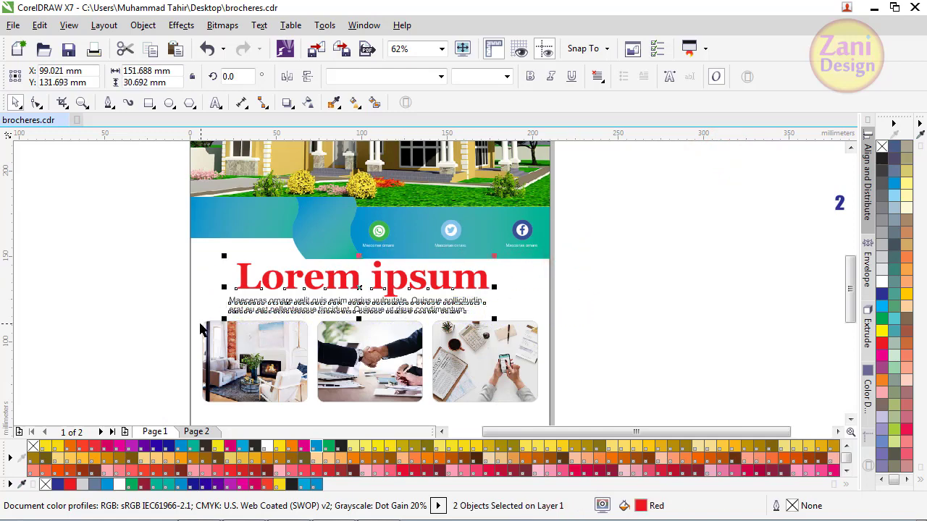
key(c)
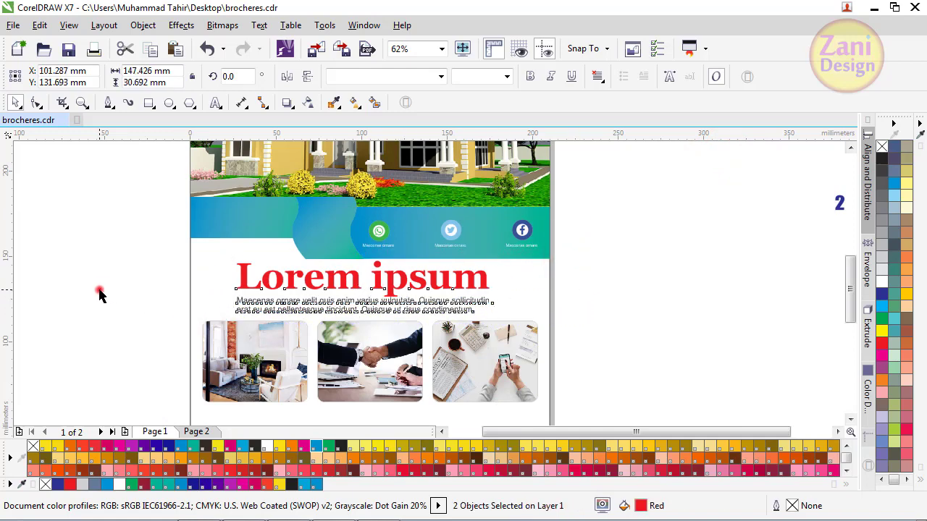
click(100, 293)
Move the 25% off group to the band's left end
scroll(231, 340, down, 2)
scroll(548, 272, up, 2)
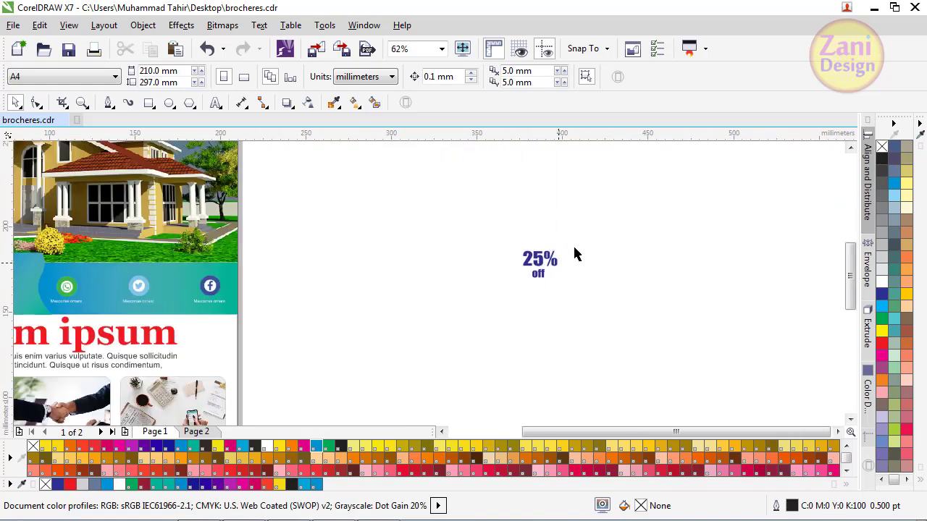
drag(584, 227, 507, 293)
drag(542, 259, 21, 293)
scroll(518, 300, down, 2)
drag(421, 287, 218, 294)
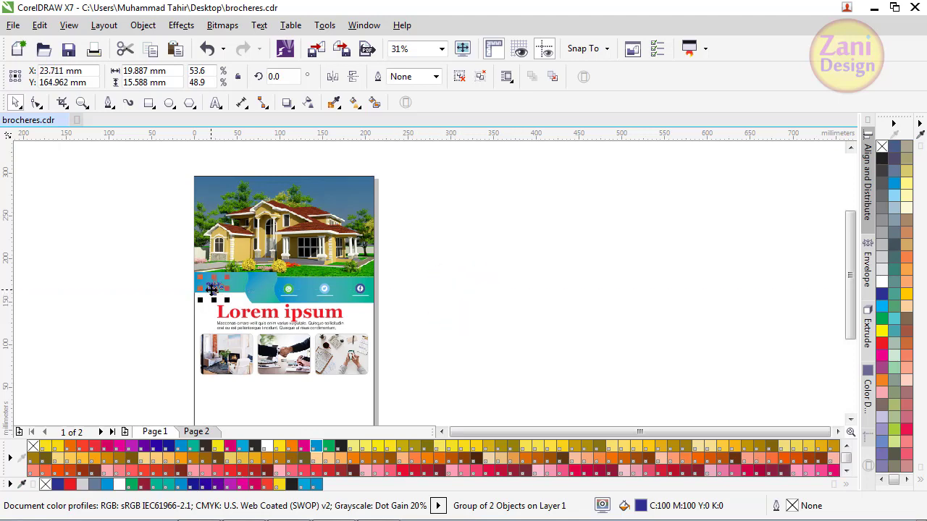
Enlarge the 25% off label to 30.8 × 24.1 mm and nudge it into place
scroll(221, 297, up, 3)
scroll(220, 297, down, 1)
scroll(225, 283, up, 2)
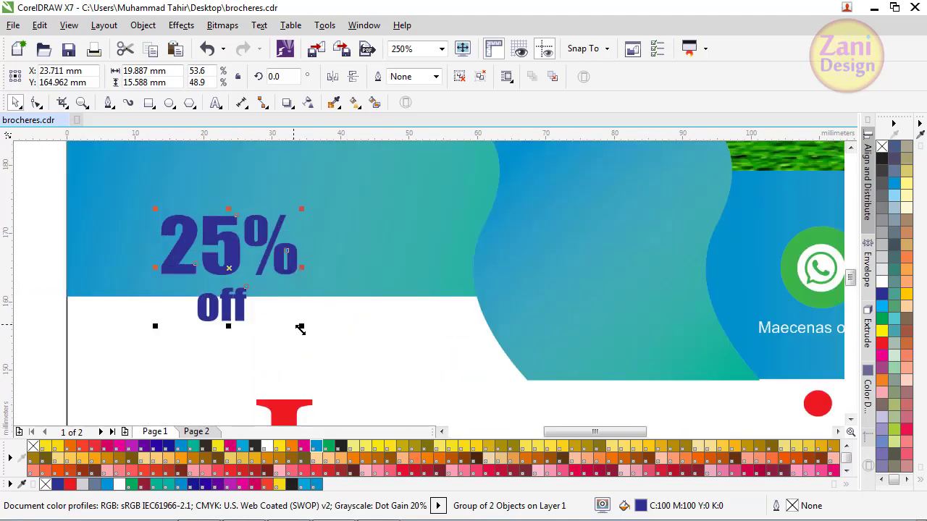
drag(302, 326, 341, 355)
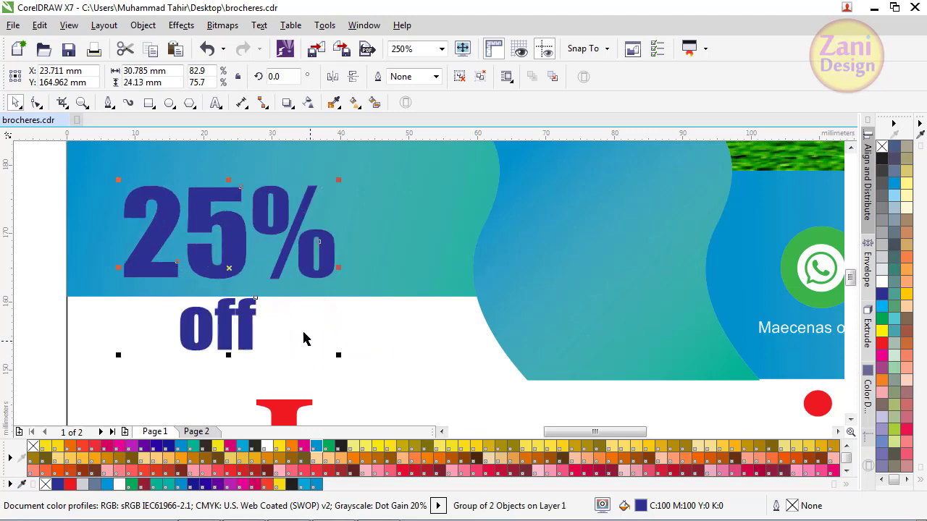
drag(230, 266, 278, 296)
scroll(380, 250, down, 1)
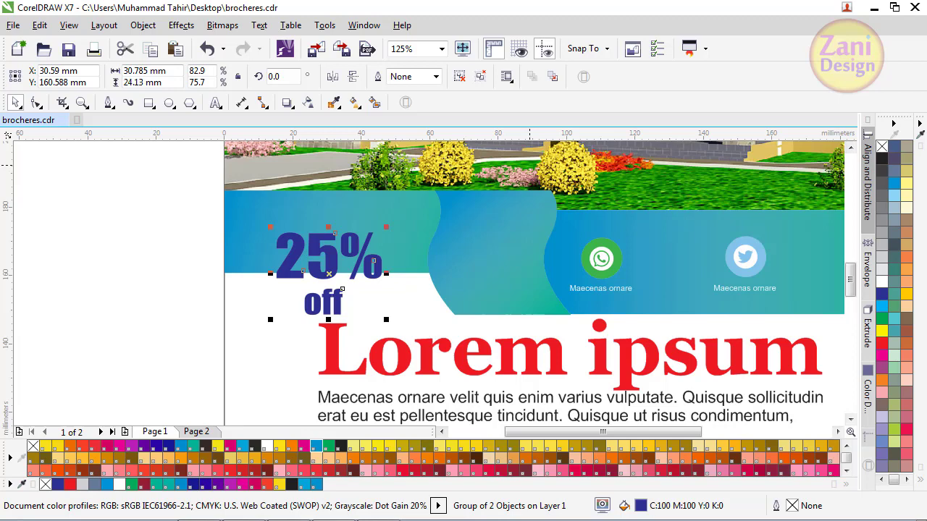
scroll(252, 257, up, 1)
key(F7)
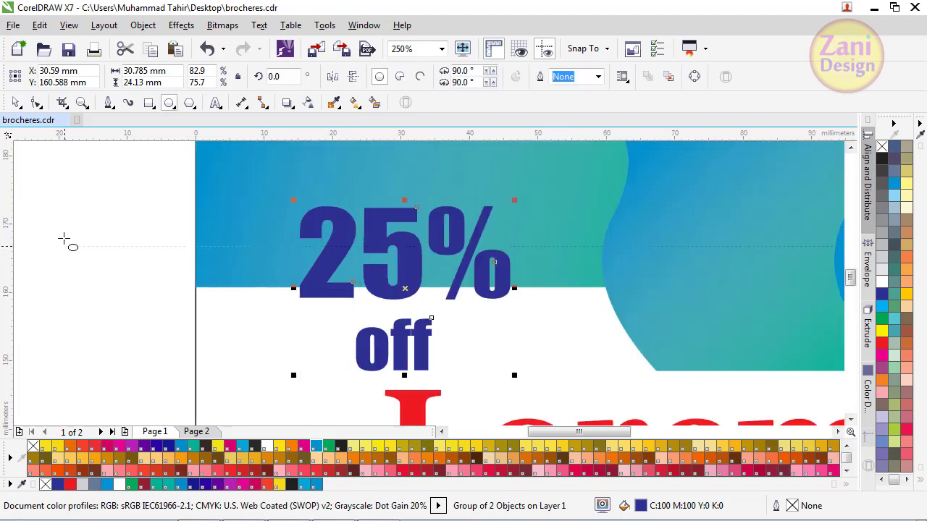
Draw a circle beside the page's left edge
drag(54, 233, 196, 372)
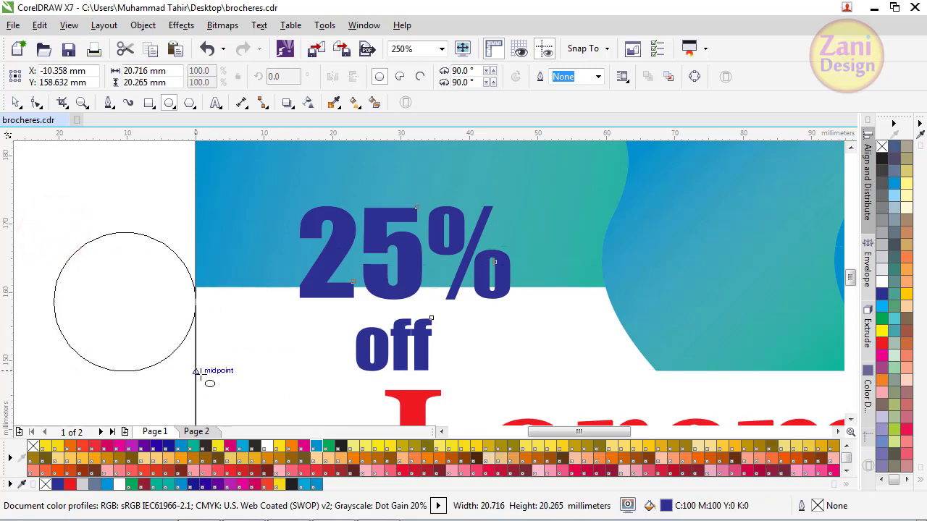
drag(201, 374, 201, 374)
click(16, 107)
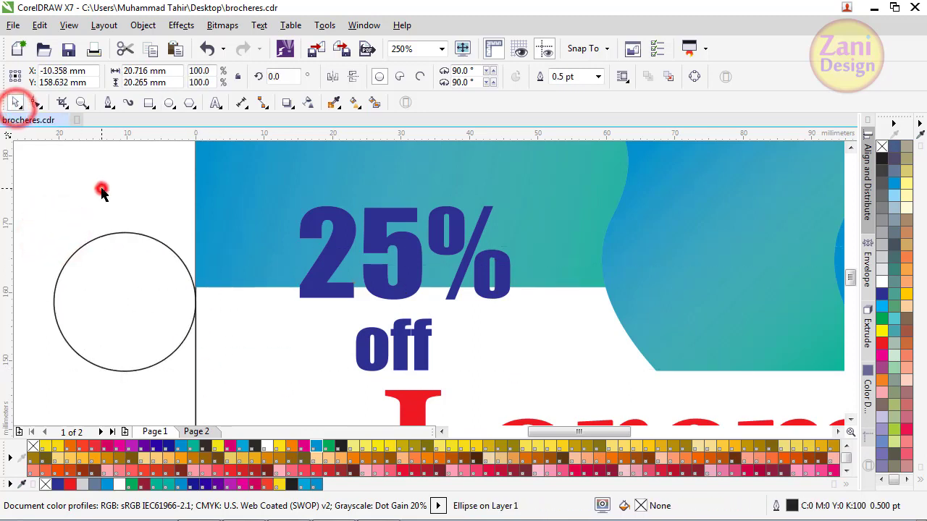
click(100, 191)
click(140, 257)
Copy the wave band's gradient fill onto the new circle
click(33, 28)
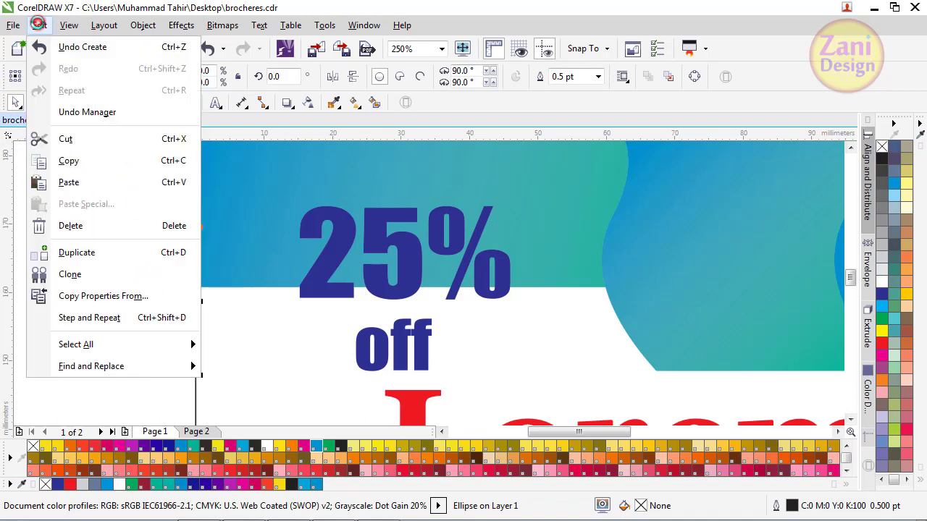
click(88, 295)
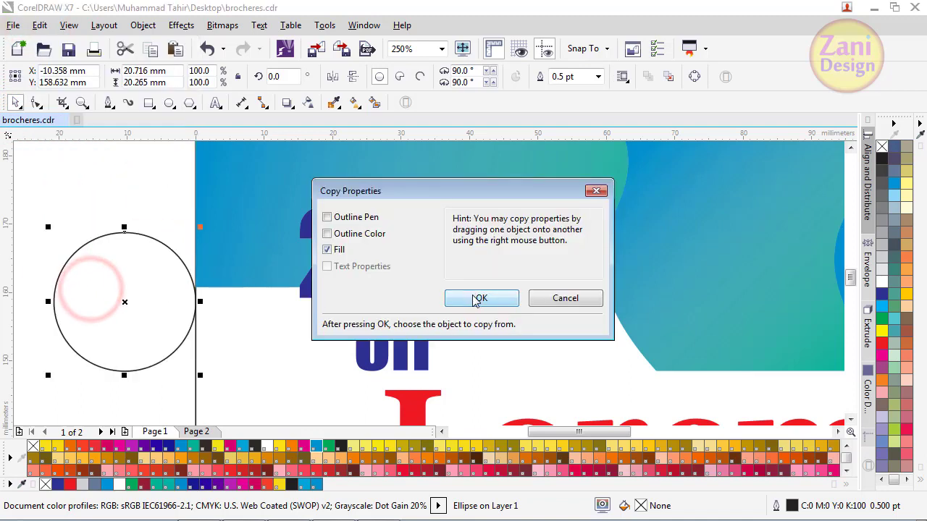
click(478, 297)
click(239, 229)
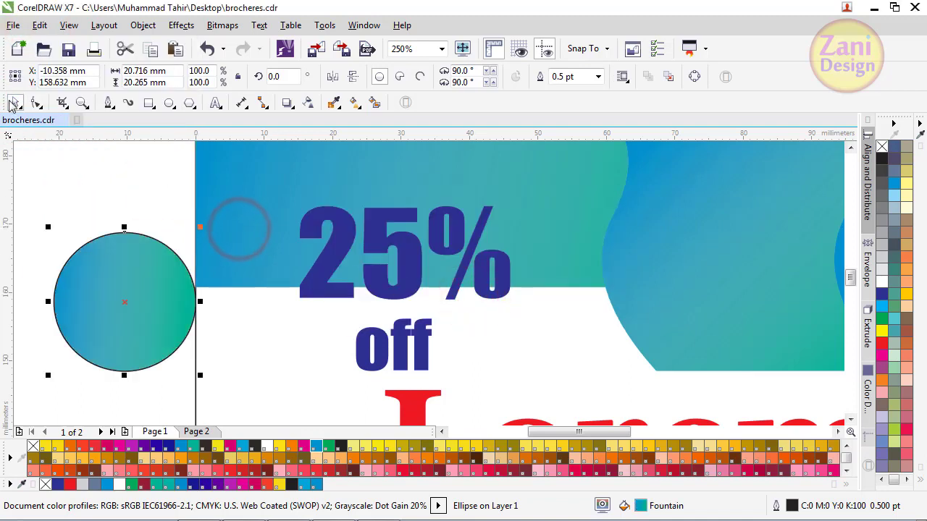
click(12, 104)
Remove the circle's black outline and run its gradient diagonally
right_click(882, 148)
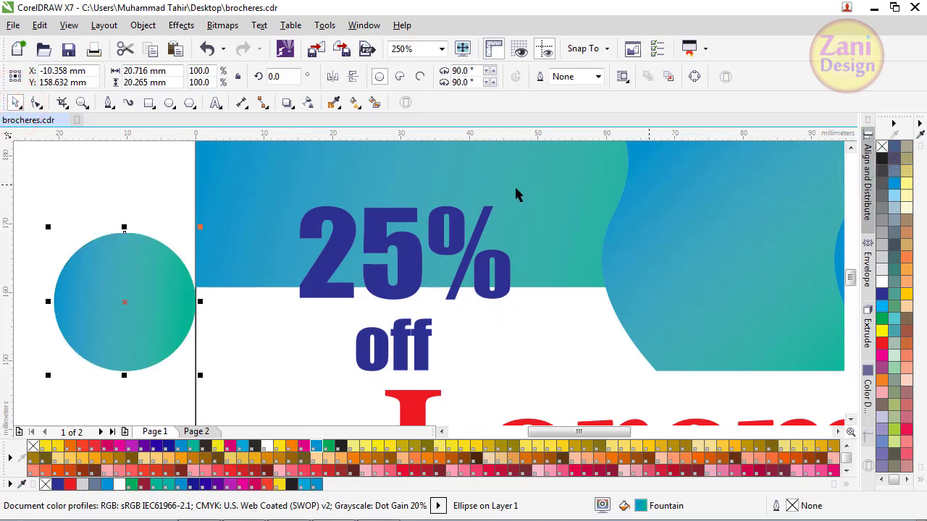
click(124, 205)
click(137, 297)
key(g)
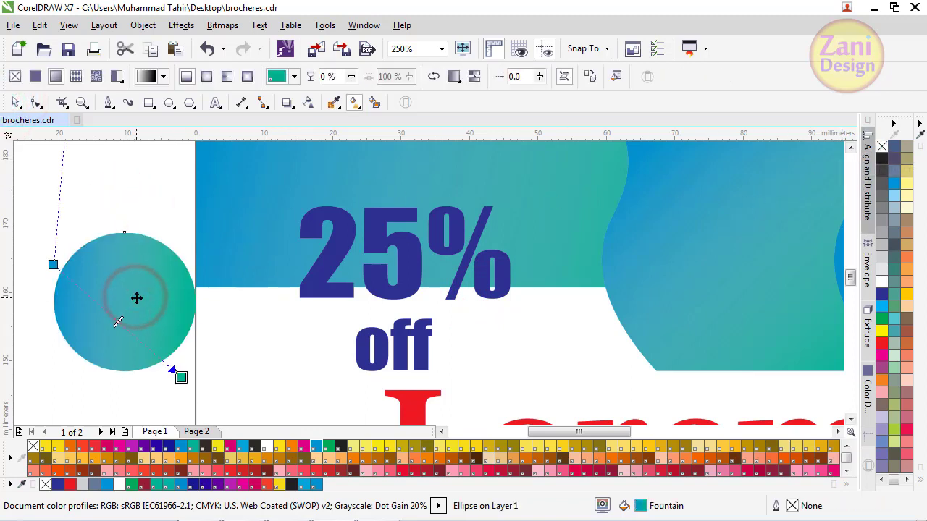
drag(93, 268, 166, 321)
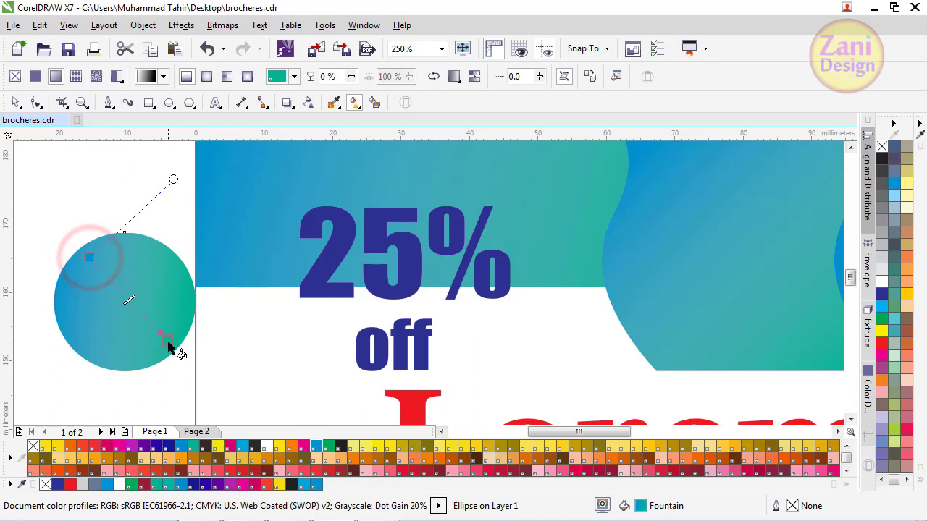
key(Escape)
click(13, 105)
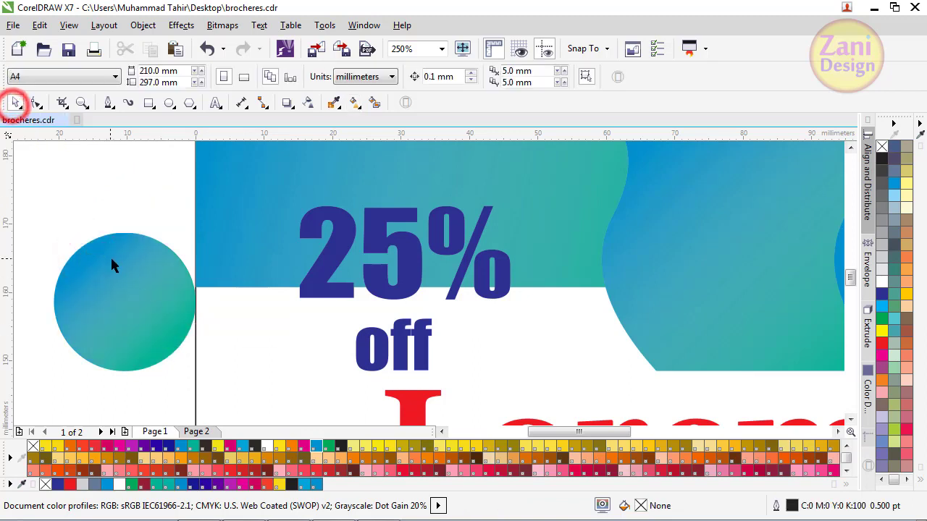
Add an 86% inner copy of the circle with a reversed gradient
click(111, 258)
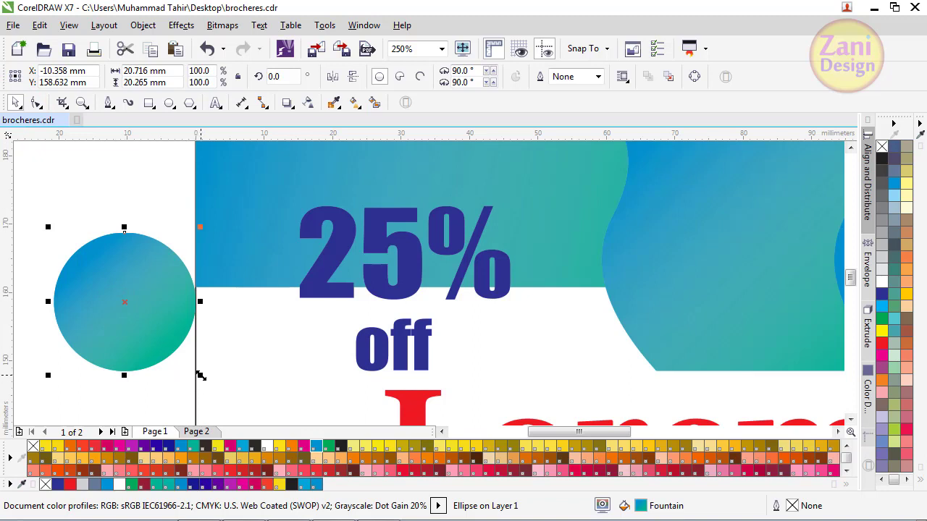
drag(201, 375, 190, 365)
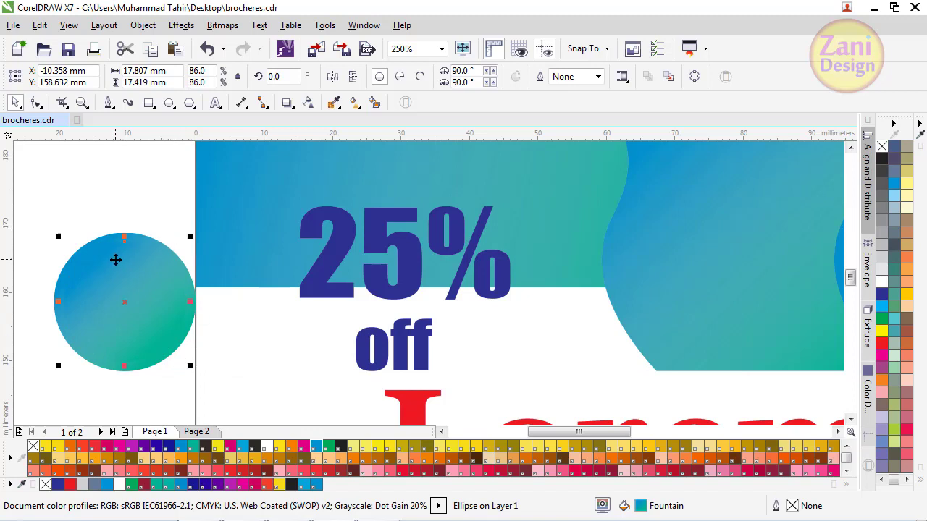
key(g)
mouse_move(71, 287)
mouse_down()
mouse_move(94, 264)
mouse_move(83, 234)
mouse_up()
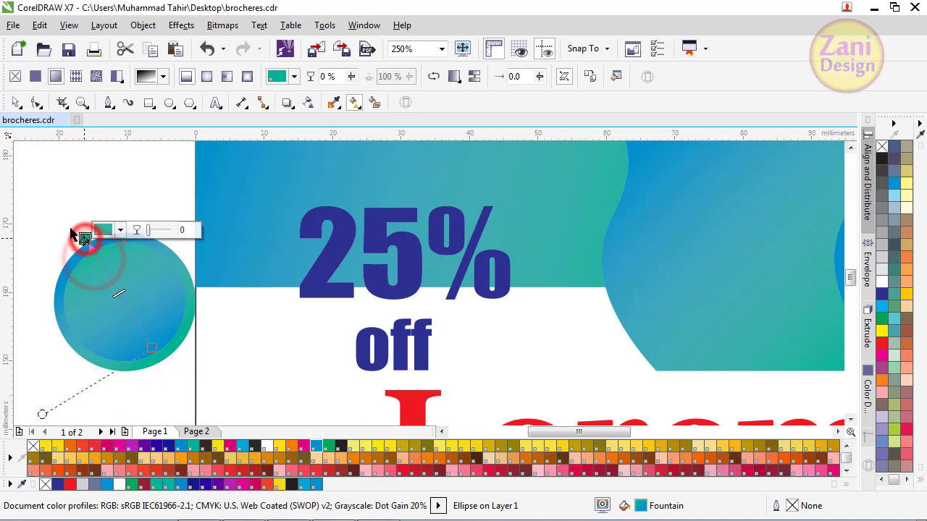
click(16, 104)
click(90, 199)
scroll(117, 329, up, 2)
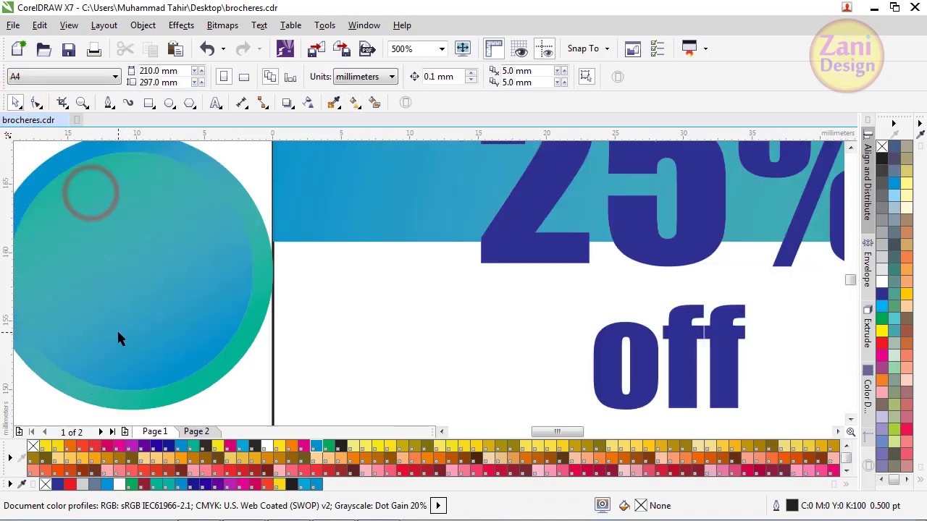
scroll(163, 312, down, 2)
Give the outer gradient circle a white 1.0 pt outline
click(166, 319)
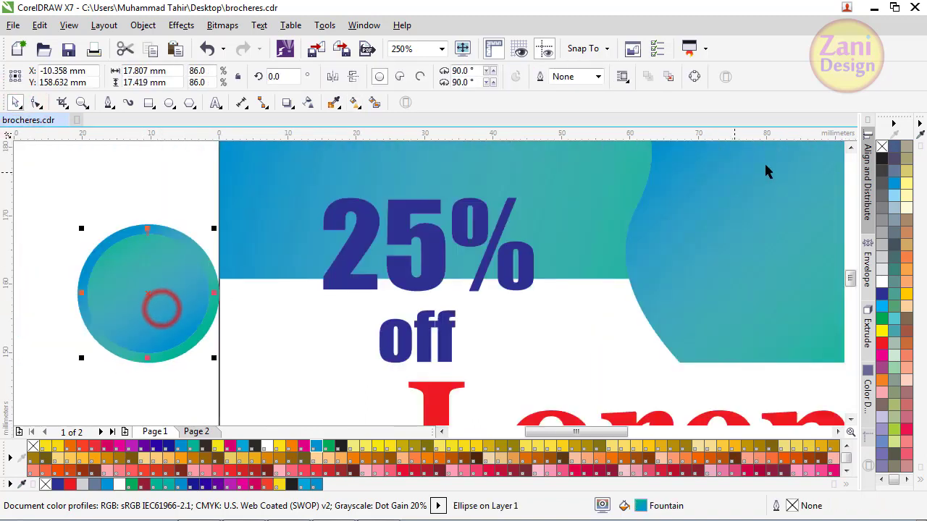
right_click(880, 282)
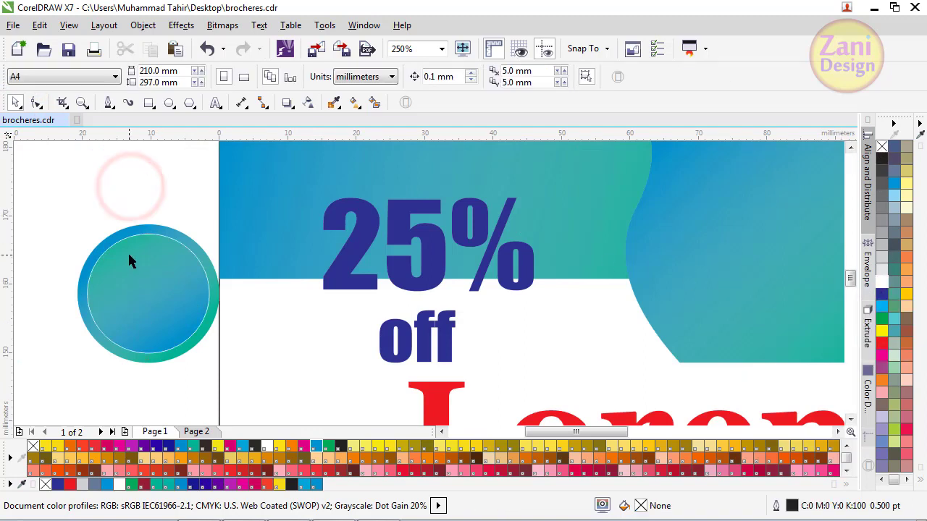
key(ctrl+z)
click(111, 209)
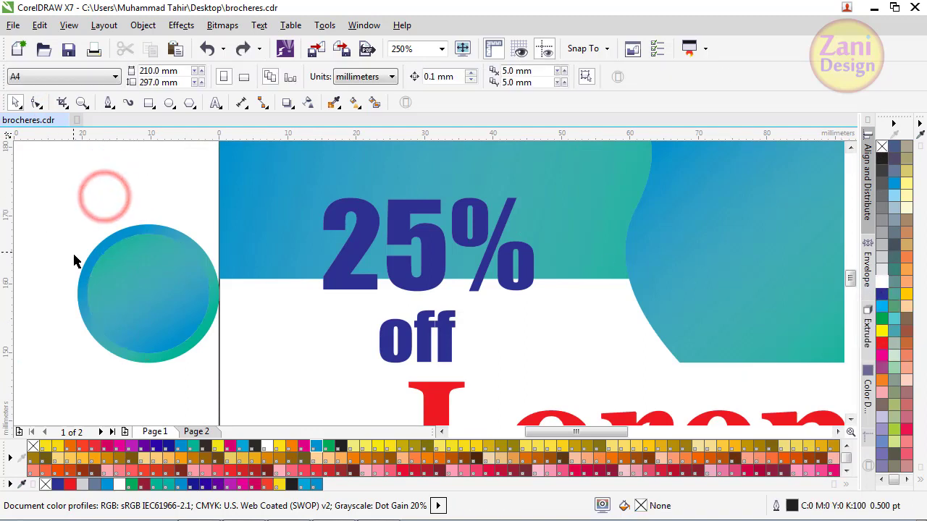
click(83, 268)
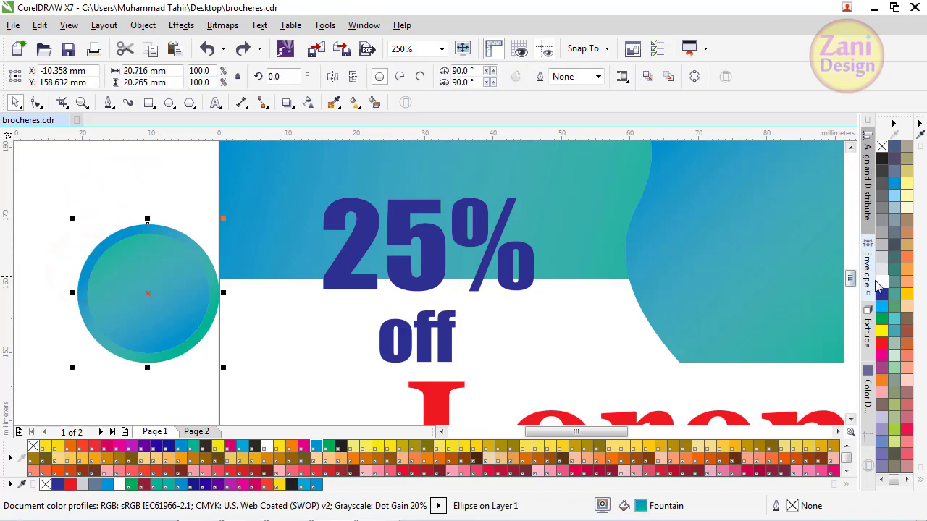
right_click(882, 282)
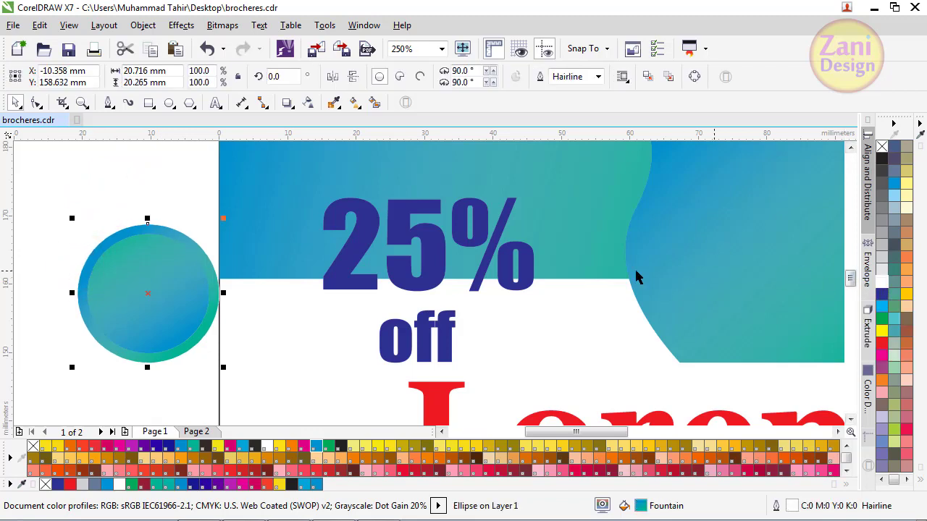
click(597, 77)
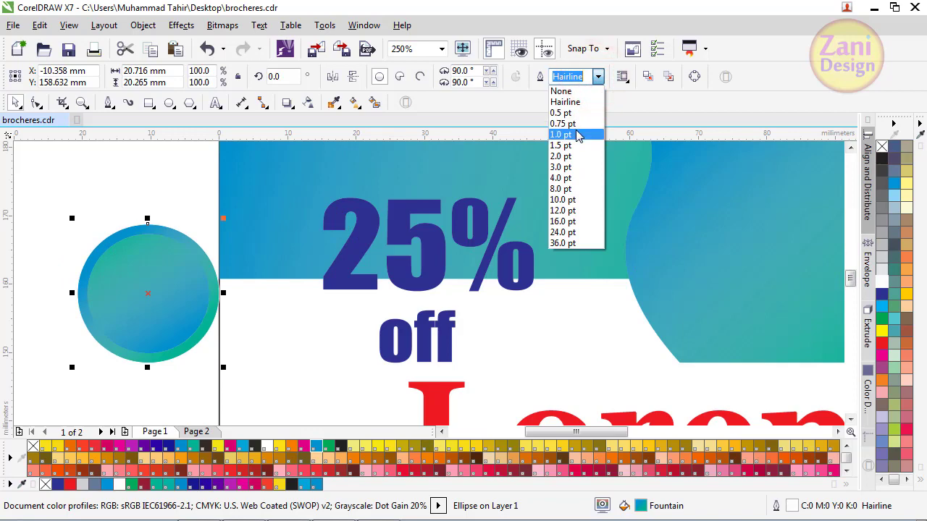
click(576, 131)
Group the two rings and move the circle up and left
scroll(81, 206, down, 2)
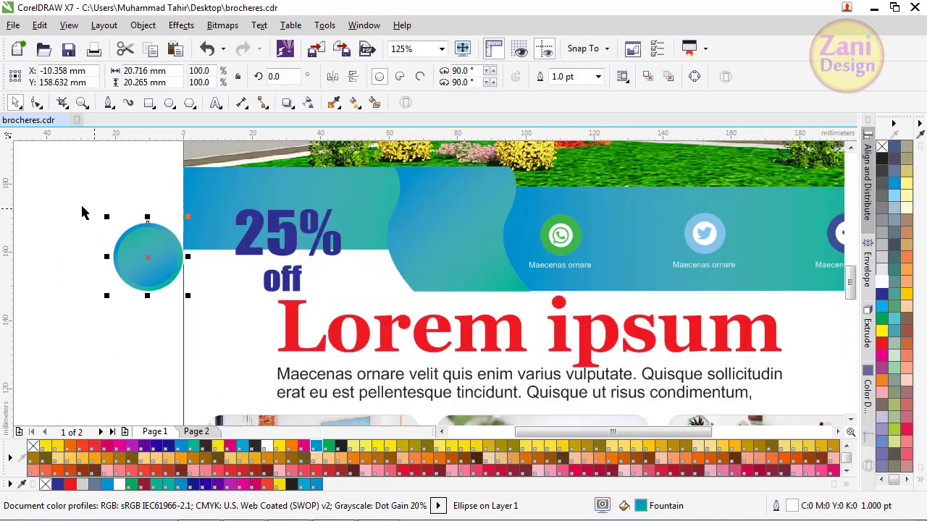
click(78, 207)
drag(78, 207, 199, 313)
click(635, 77)
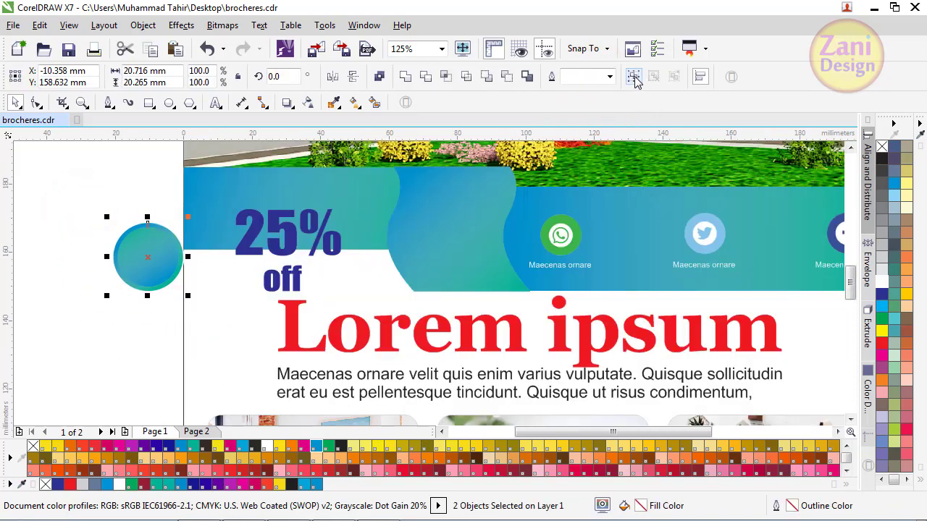
click(125, 200)
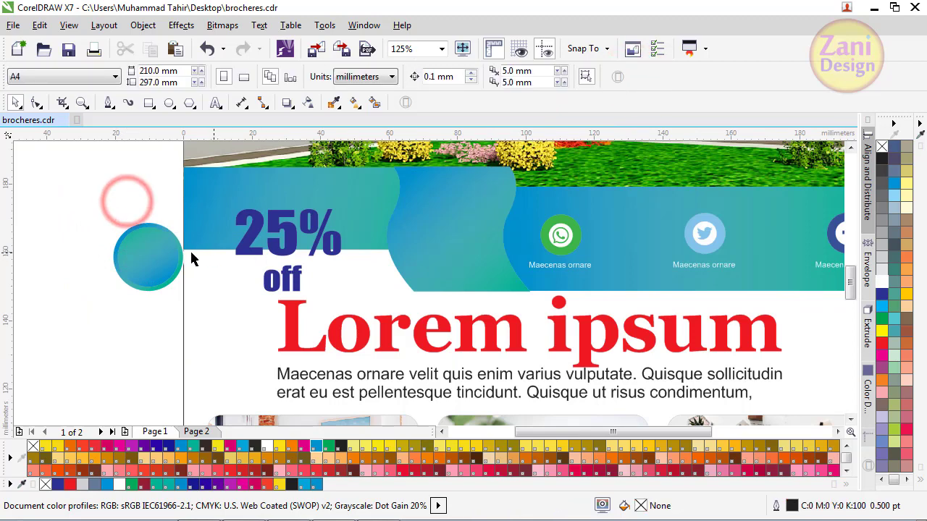
click(151, 254)
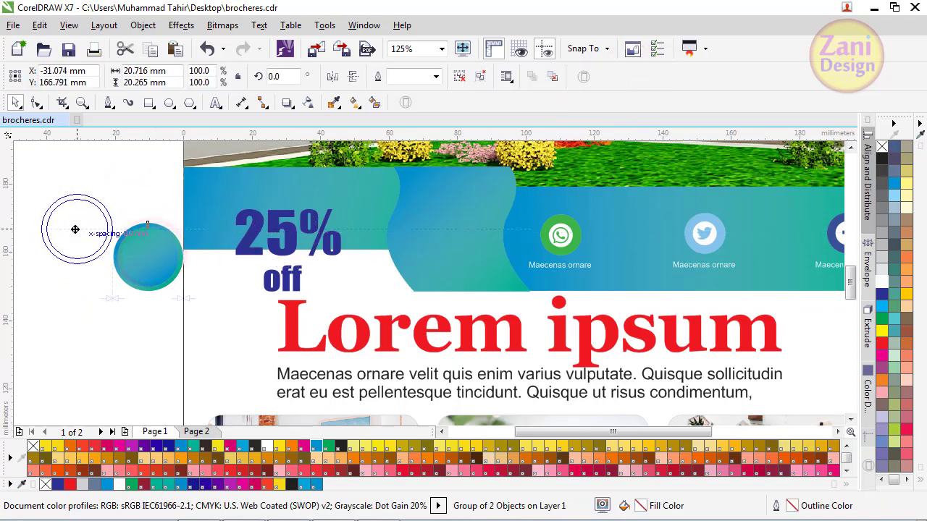
drag(151, 254, 111, 235)
Shrink the 25% off text onto the circle's centre and make it white
drag(247, 255, 78, 244)
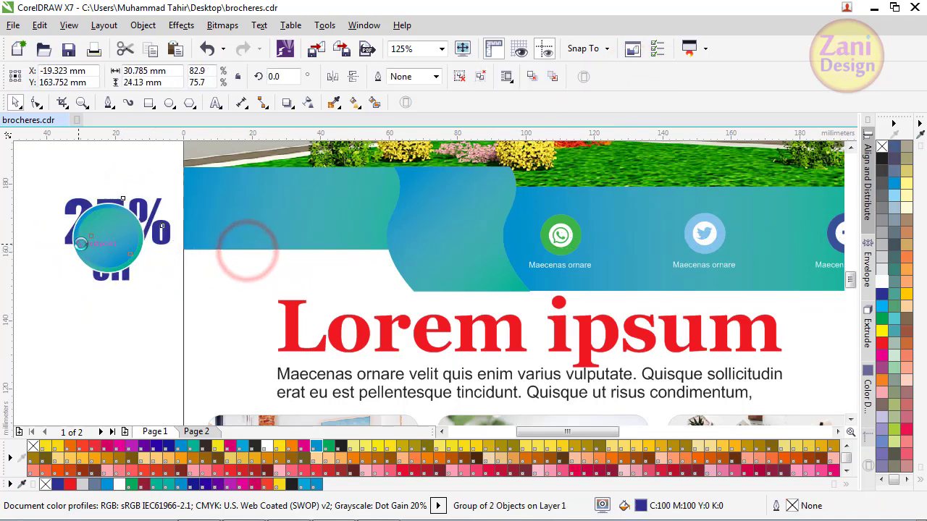
scroll(80, 242, up, 2)
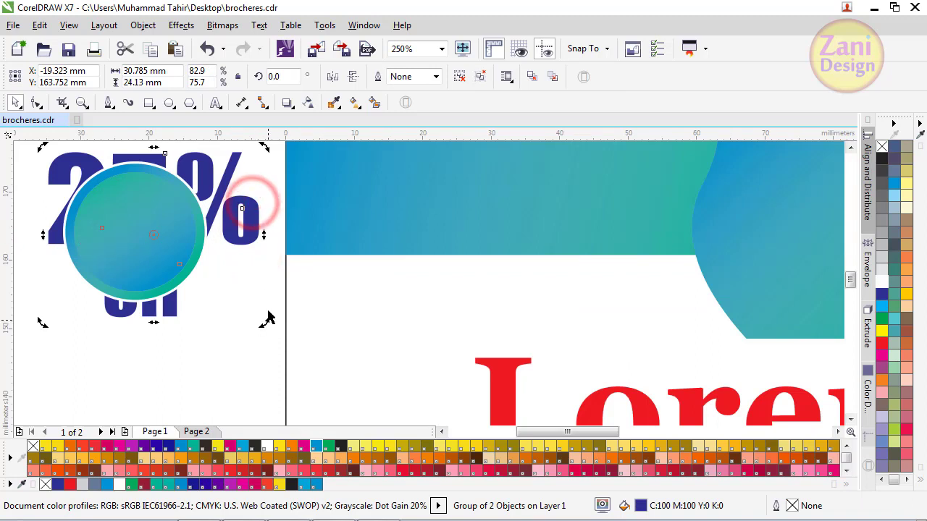
click(253, 242)
drag(264, 324, 210, 279)
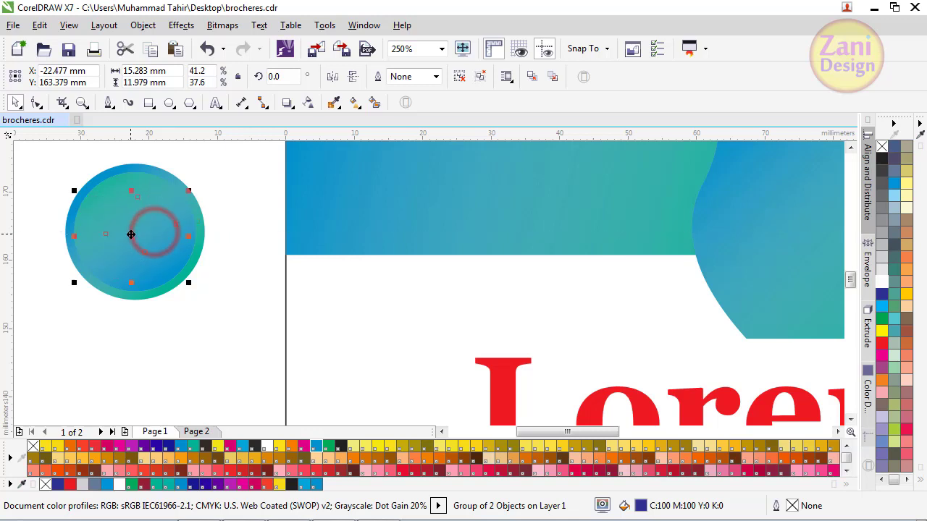
drag(132, 235, 130, 234)
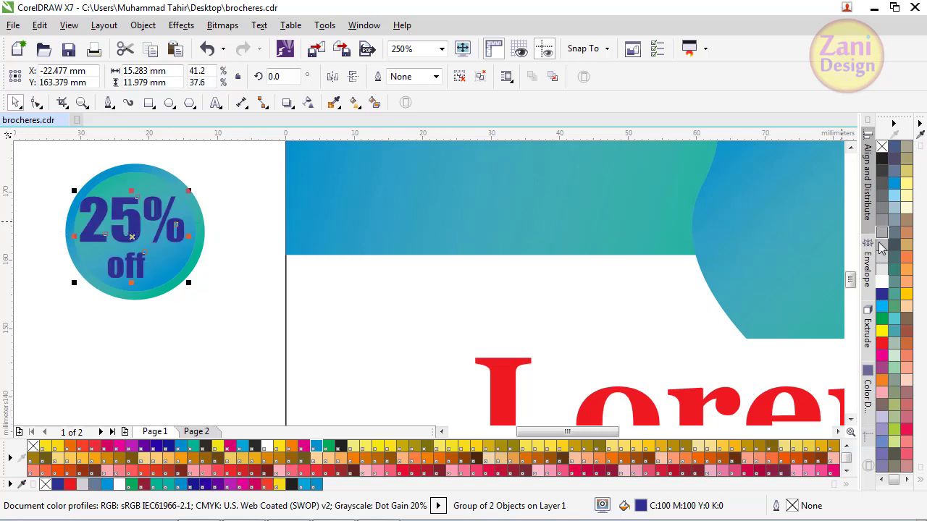
click(879, 283)
click(149, 325)
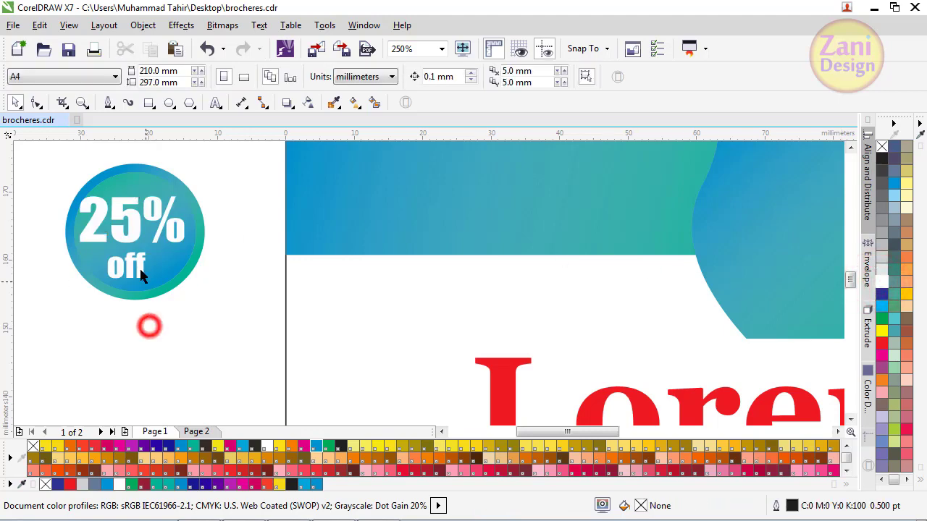
Centre the 25% off text and widen it to about 16.8 × 12 mm
drag(135, 268, 147, 263)
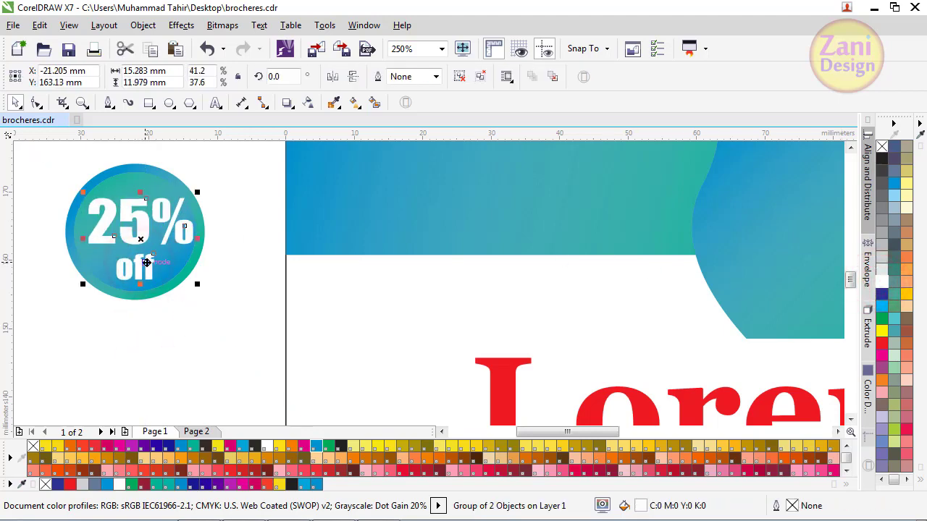
scroll(100, 230, up, 2)
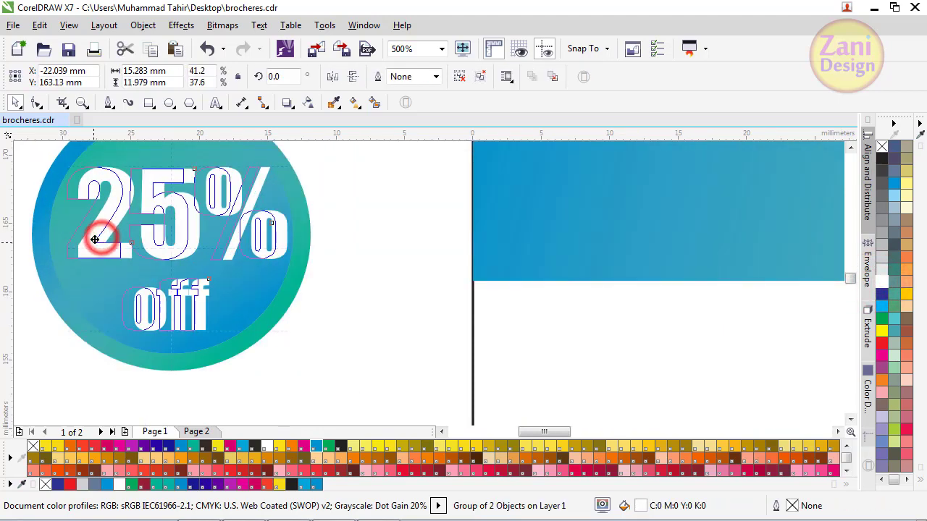
drag(101, 238, 90, 239)
scroll(315, 289, down, 2)
scroll(161, 266, up, 2)
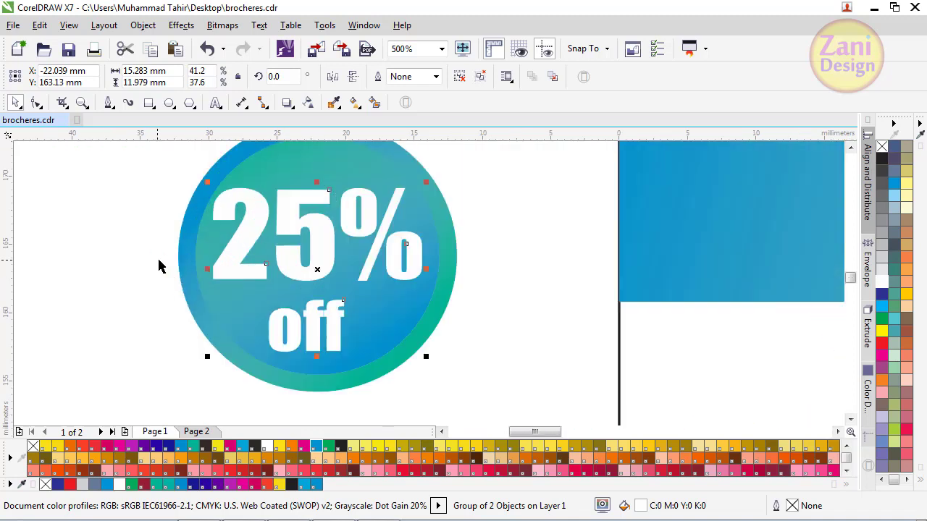
drag(208, 269, 204, 268)
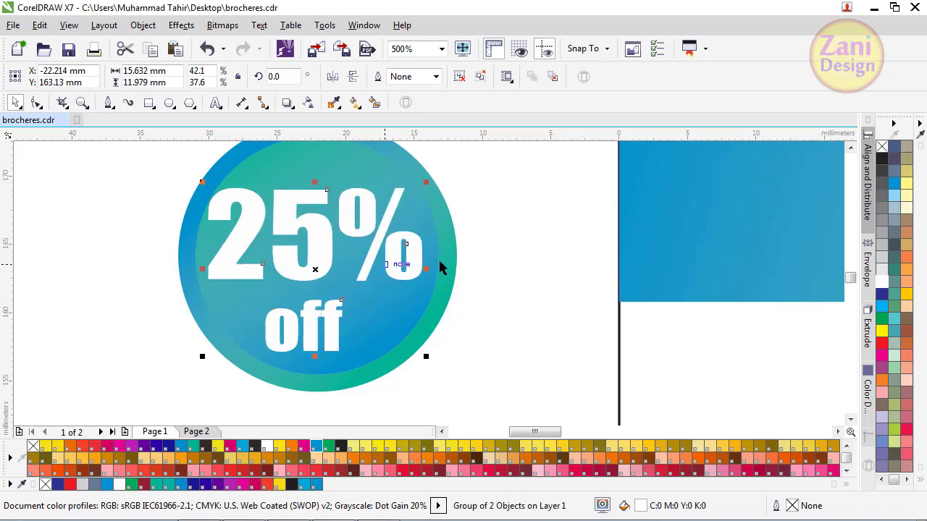
drag(423, 268, 440, 269)
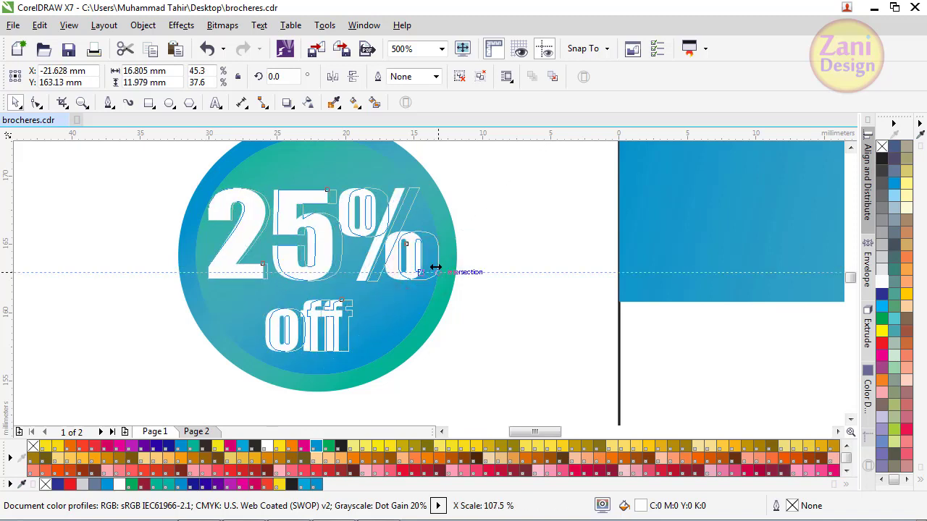
scroll(302, 281, down, 2)
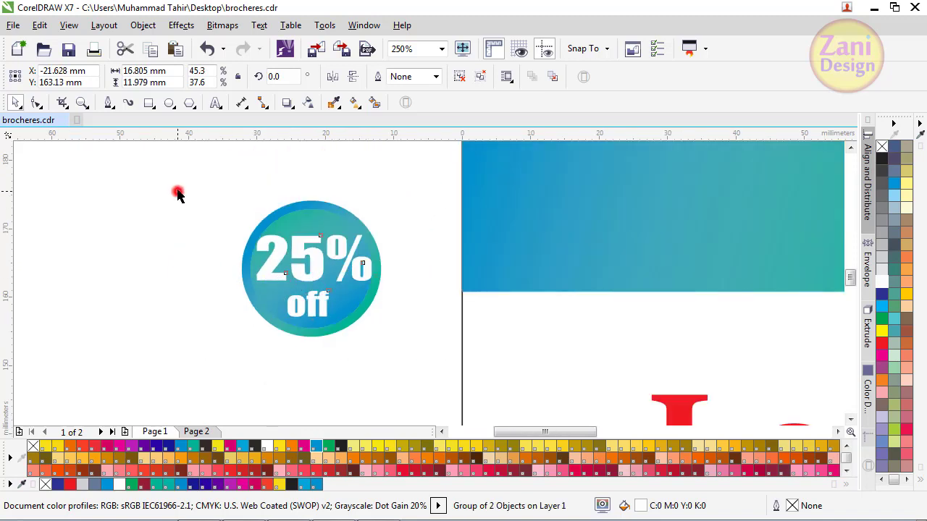
drag(178, 195, 400, 328)
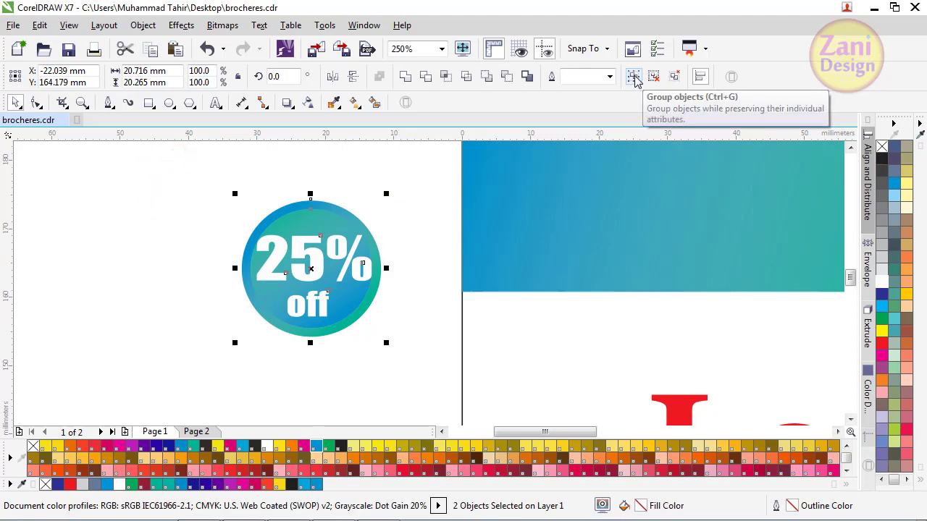
Group the circle and text into a badge, place it at 150% on the band, then view Page 2
click(633, 77)
drag(318, 272, 575, 281)
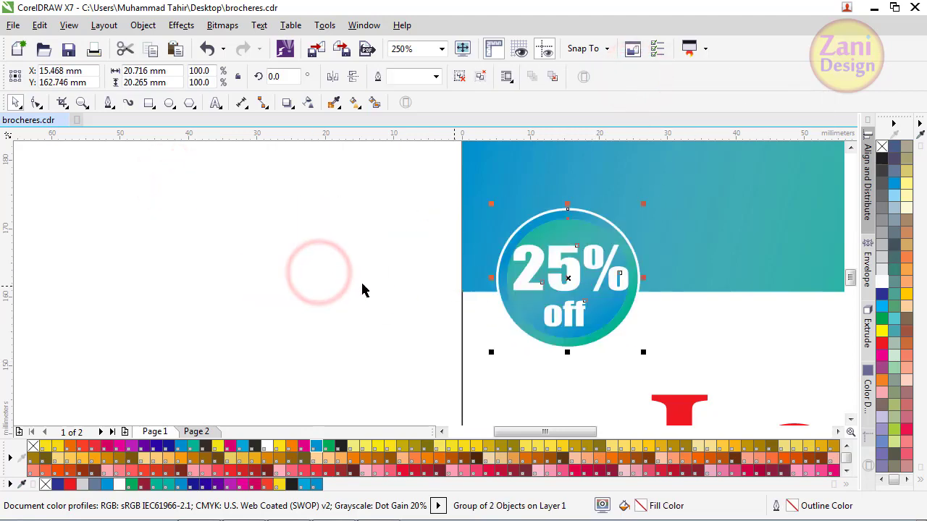
scroll(235, 285, down, 2)
scroll(431, 299, up, 2)
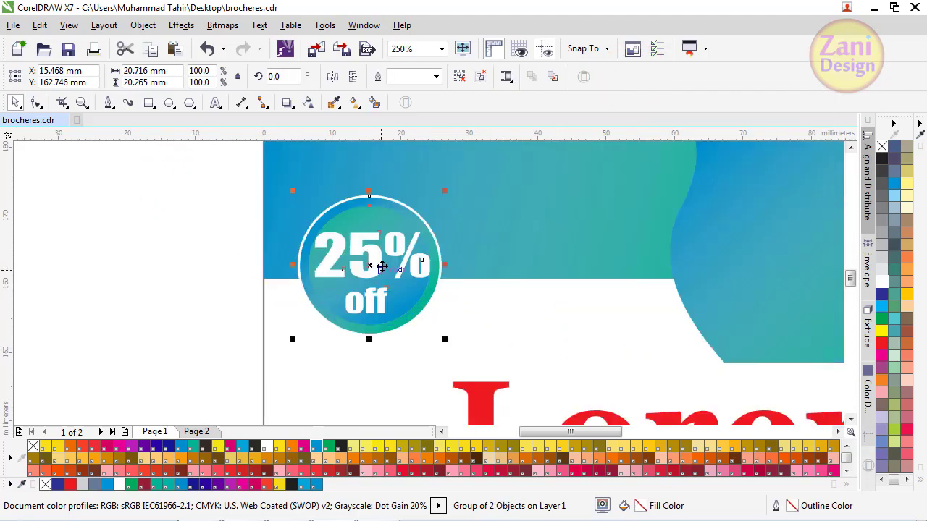
drag(382, 267, 456, 265)
scroll(166, 253, down, 2)
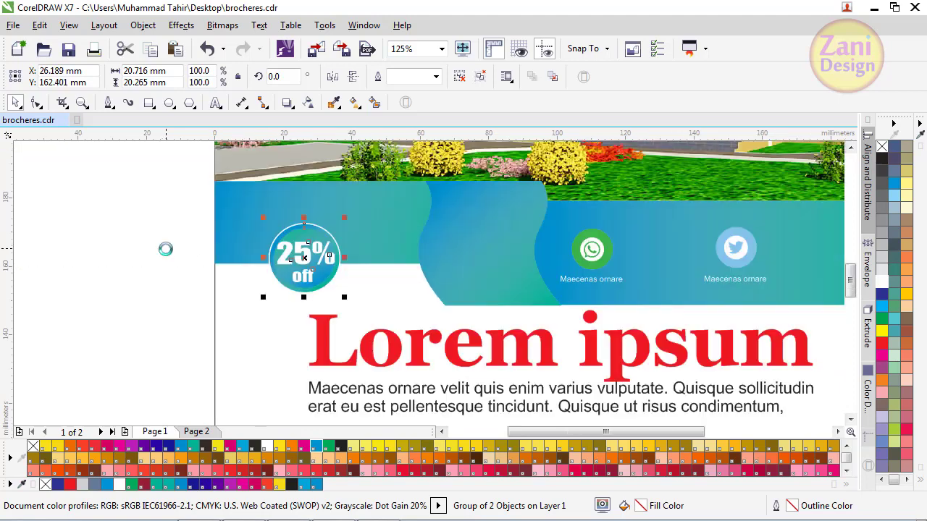
drag(344, 220, 362, 202)
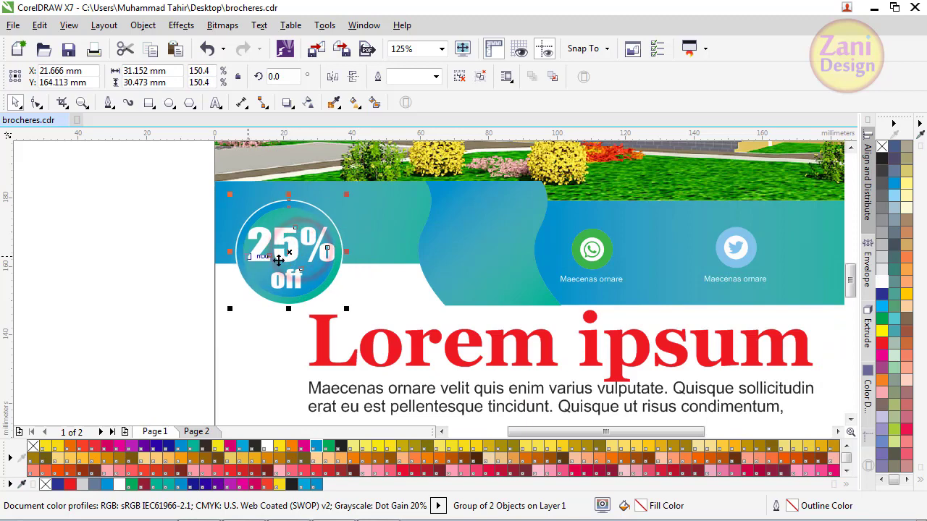
drag(294, 249, 356, 250)
click(110, 253)
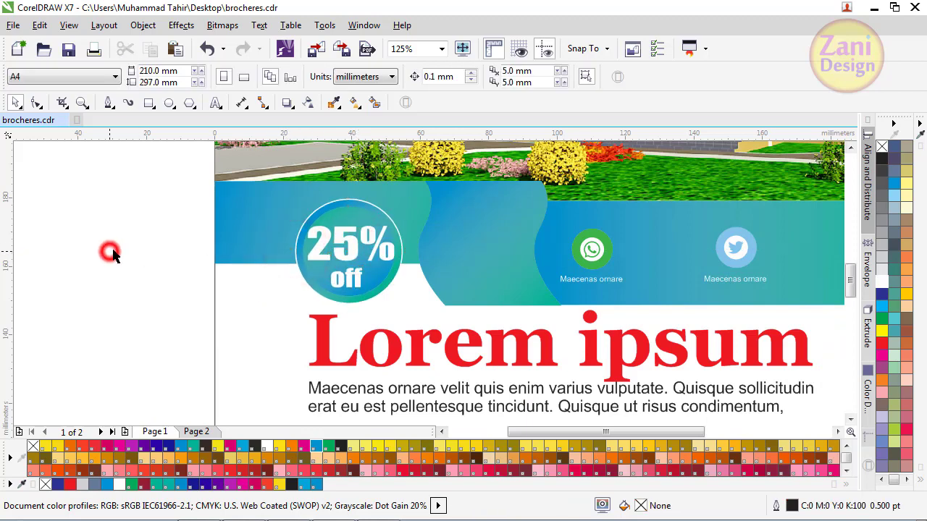
click(193, 430)
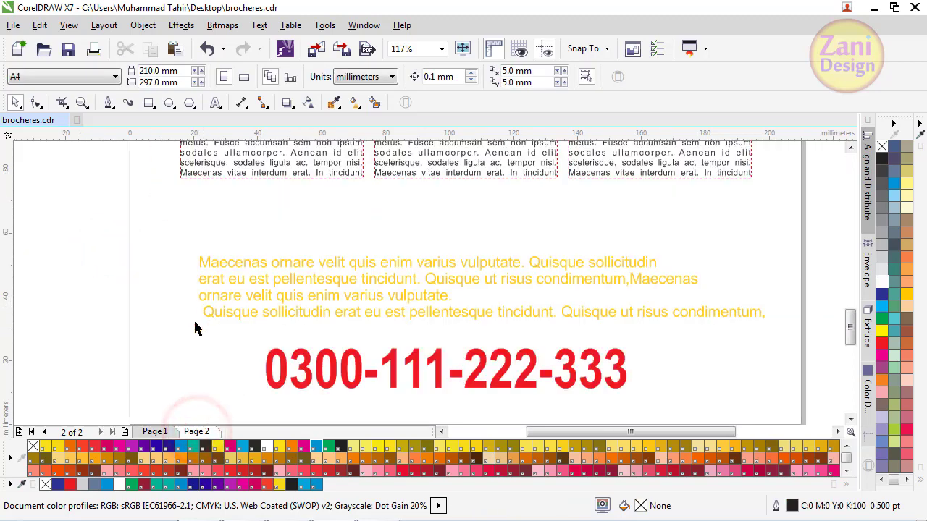
Paste the three Page 2 text columns beneath the photo row on page 1
scroll(303, 270, down, 3)
click(374, 214)
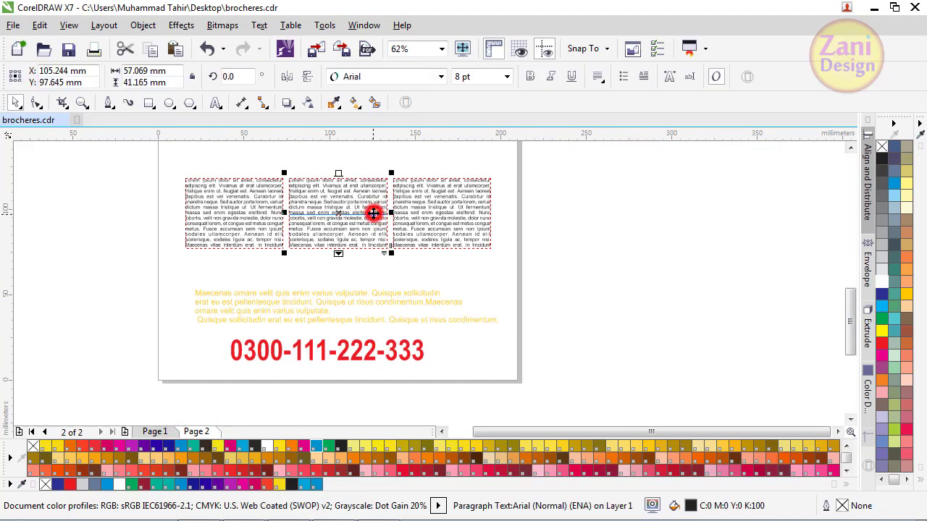
shift+click(431, 218)
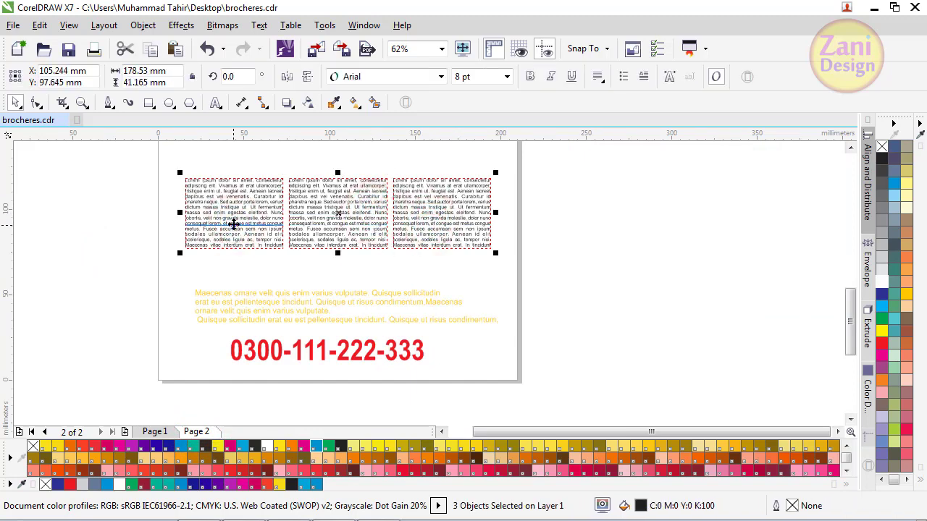
click(154, 432)
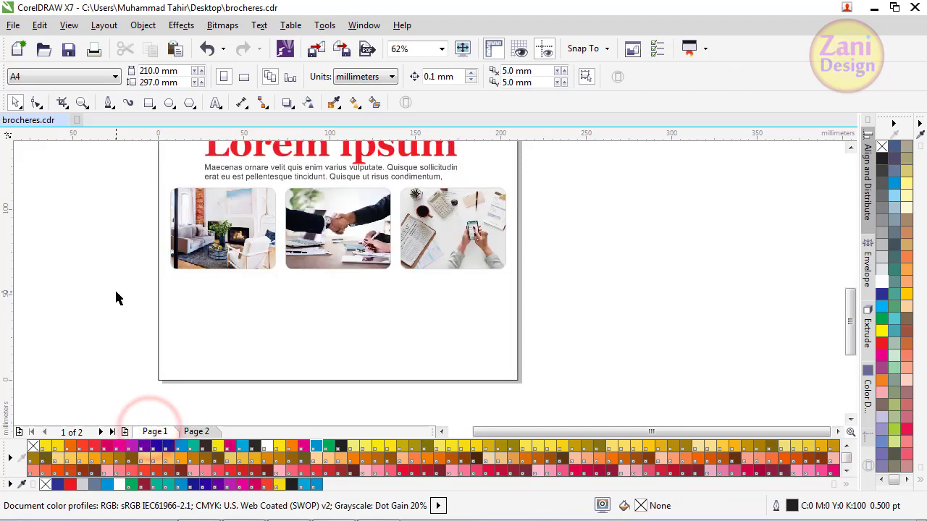
key(ctrl+v)
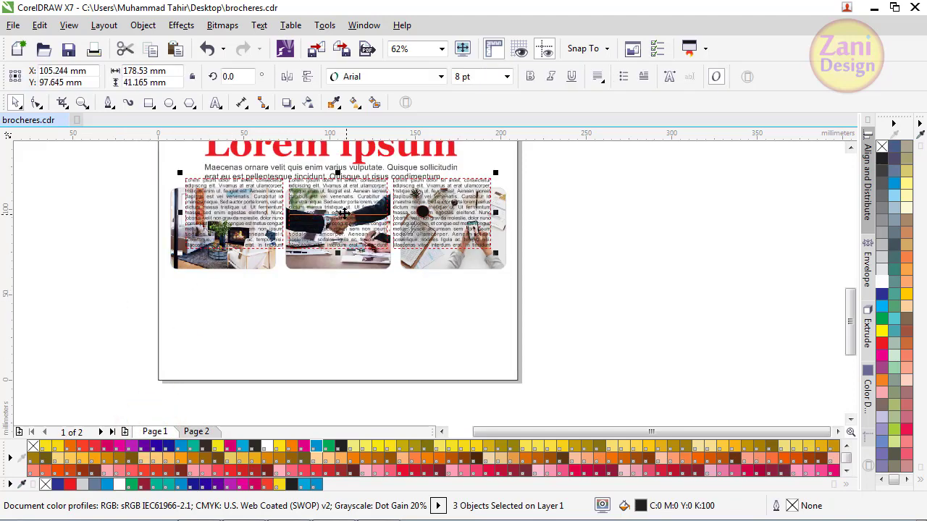
drag(344, 214, 329, 311)
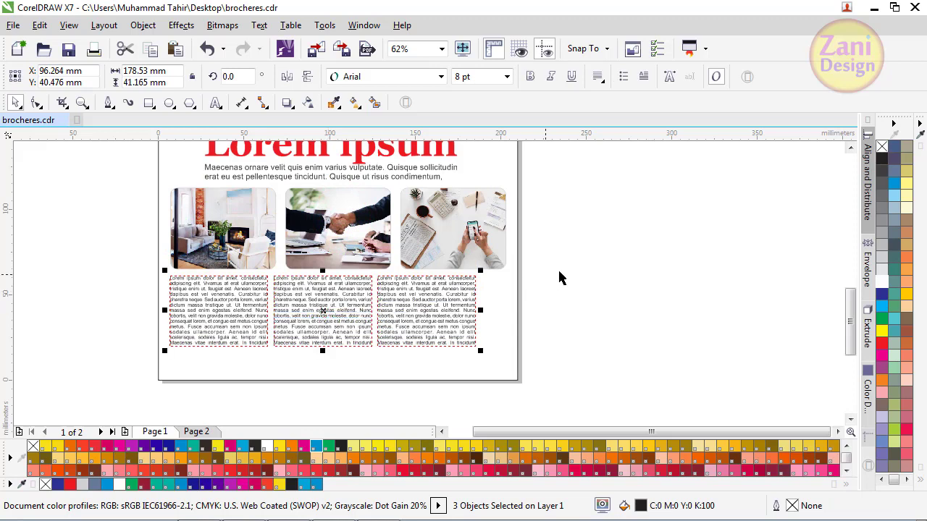
click(598, 266)
click(458, 239)
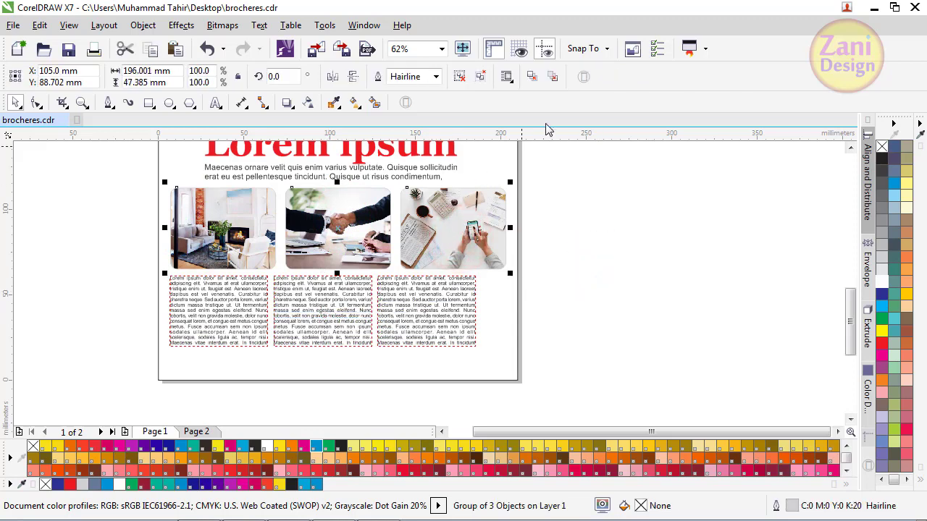
Ungroup the photos and centre the right text frame beneath its photo
click(459, 76)
click(659, 285)
click(403, 337)
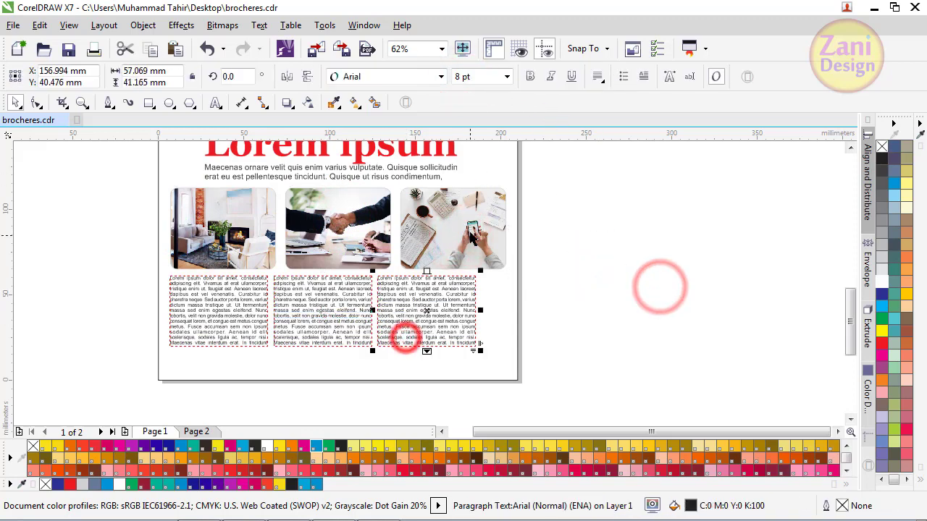
shift+click(470, 232)
key(c)
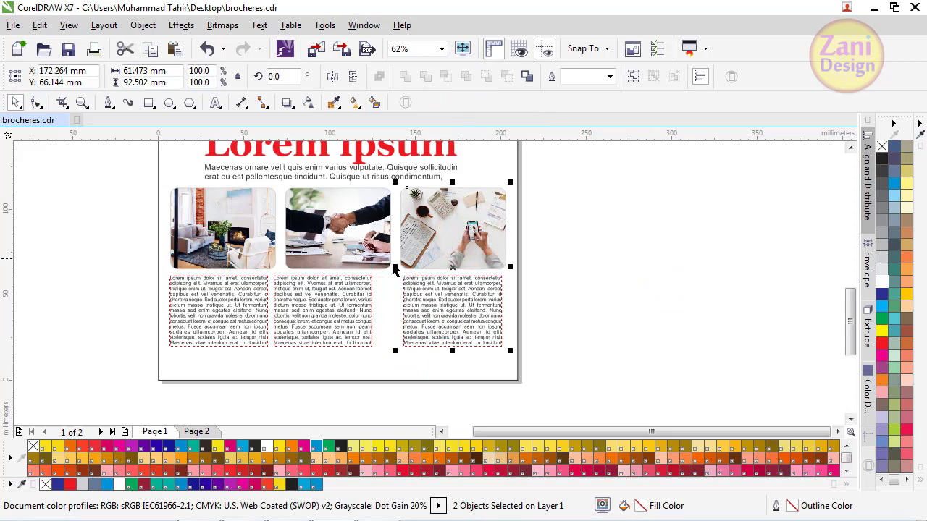
Centre the middle text frame beneath its photo, undoing an accidental photo move
click(342, 237)
shift+click(331, 313)
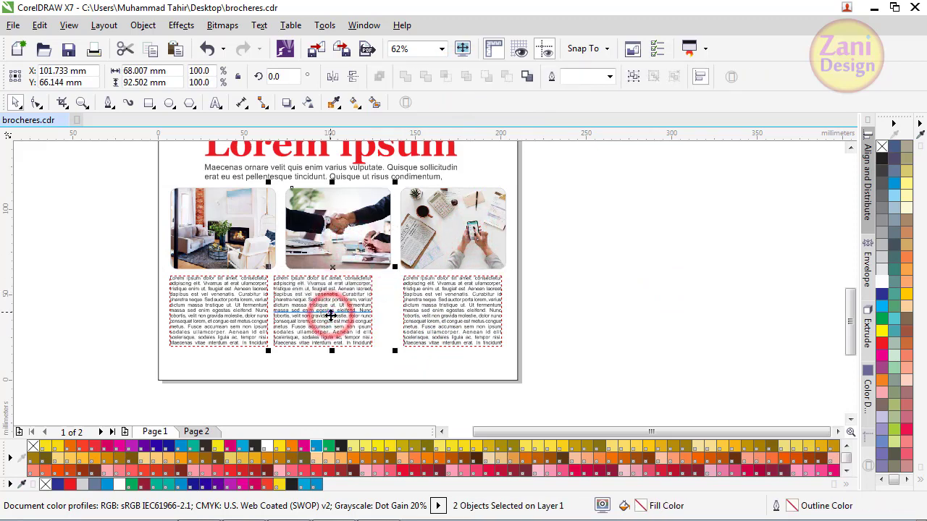
key(c)
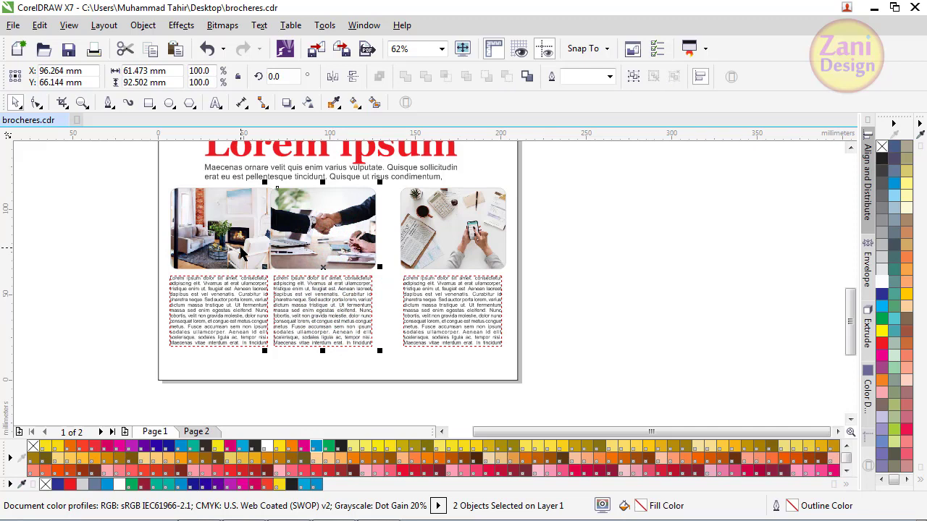
key(ctrl+z)
click(122, 253)
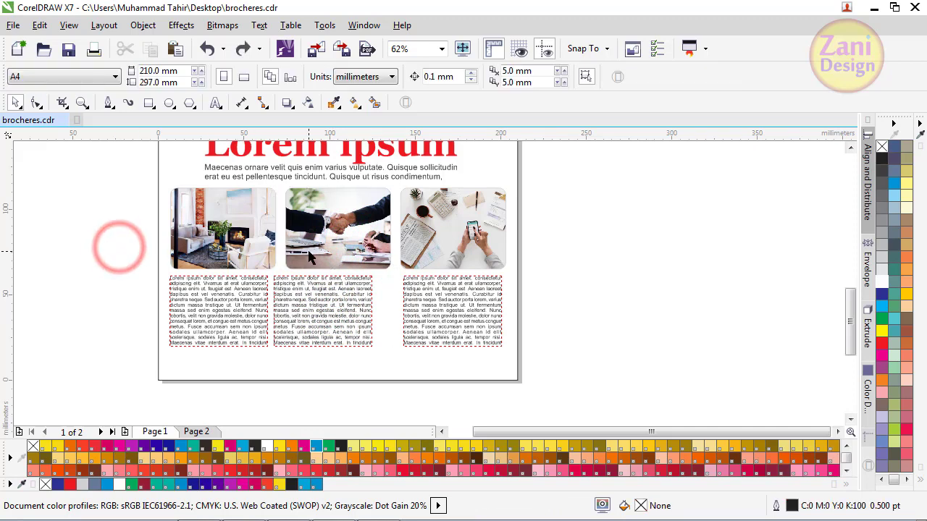
click(322, 298)
shift+click(347, 255)
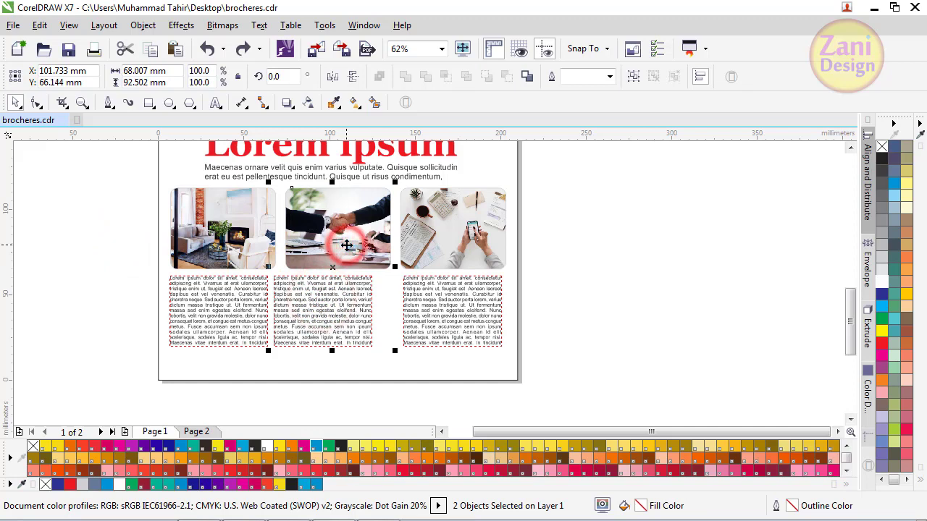
key(c)
Centre the left text frame beneath its photo
click(239, 308)
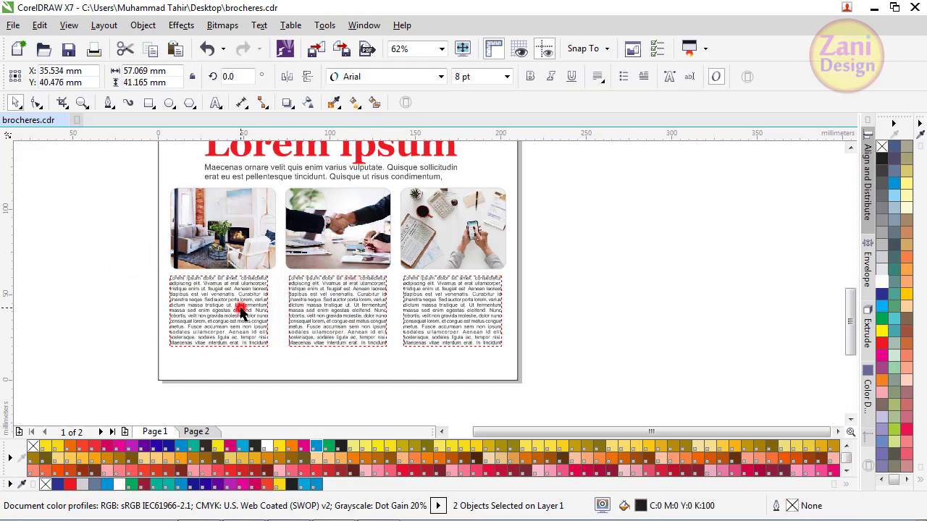
shift+click(239, 243)
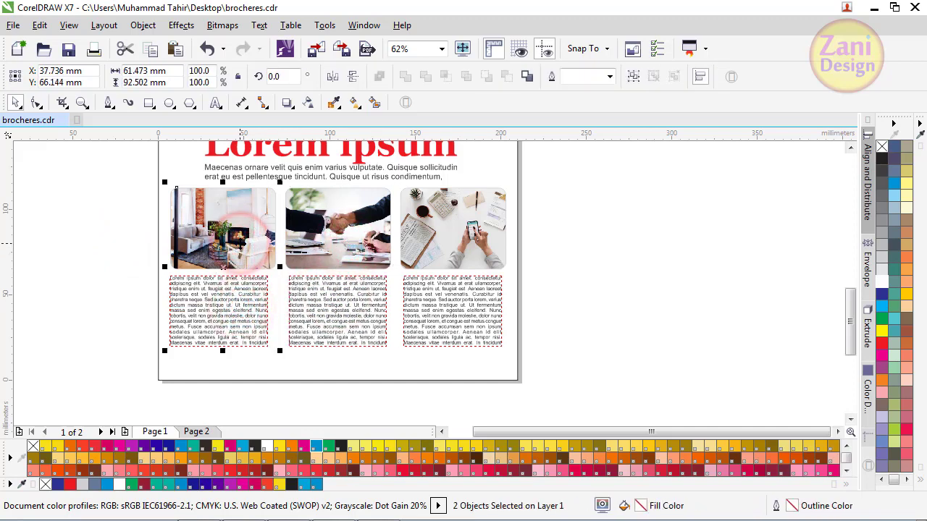
key(c)
click(118, 252)
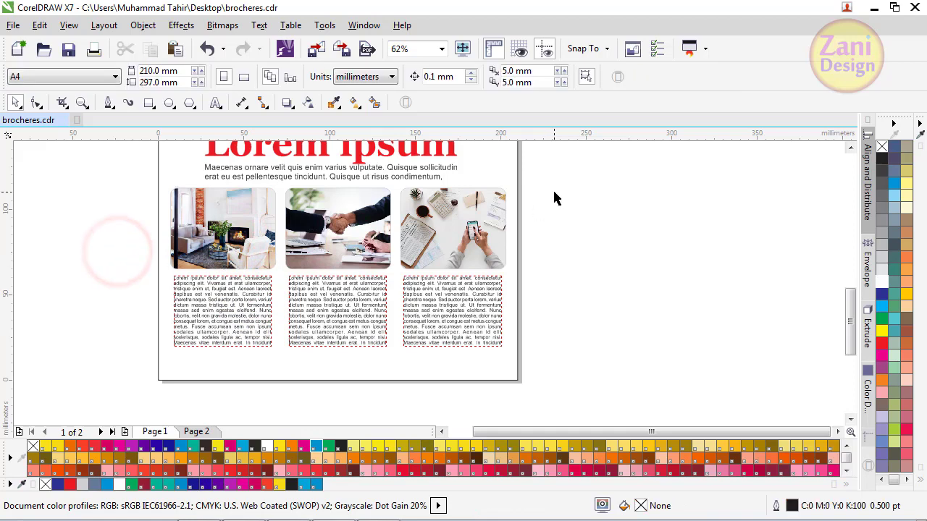
Distribute the three text frames evenly across the page with Align and Distribute
drag(319, 346, 115, 375)
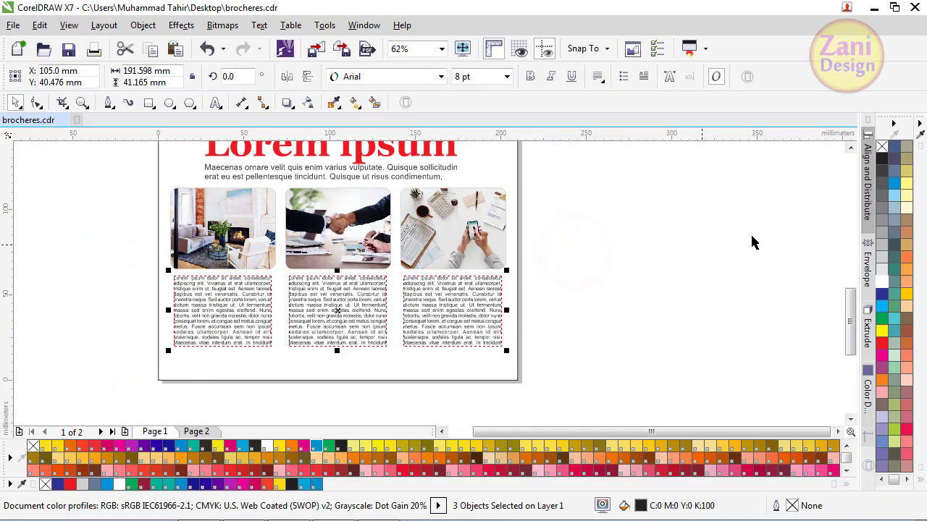
click(866, 186)
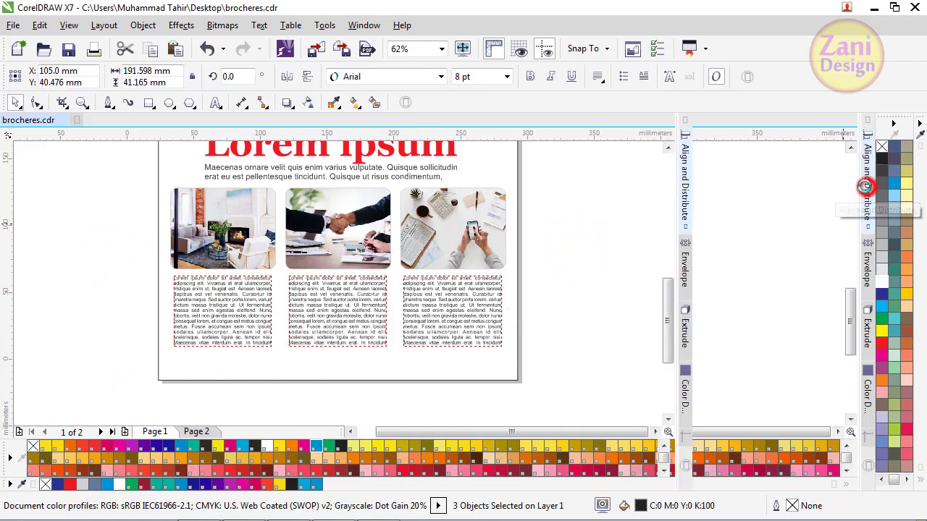
click(795, 201)
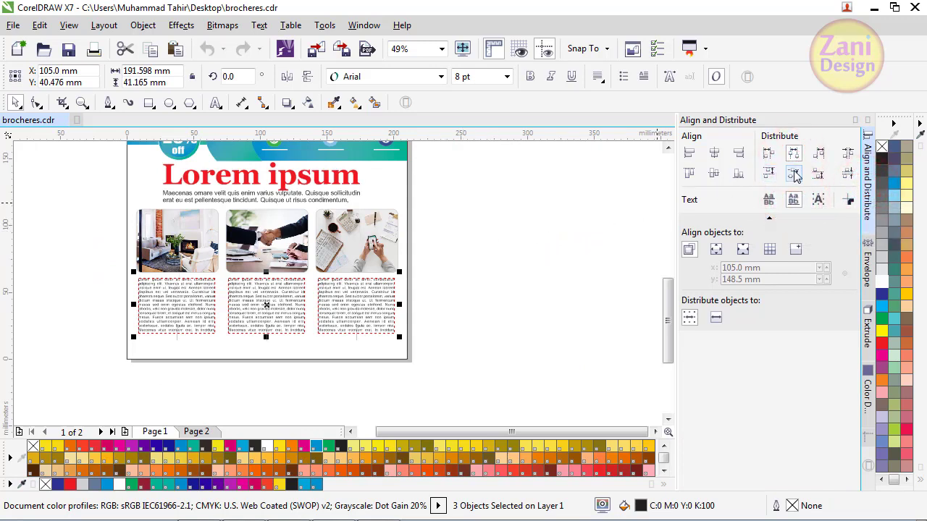
click(795, 174)
click(795, 199)
click(530, 255)
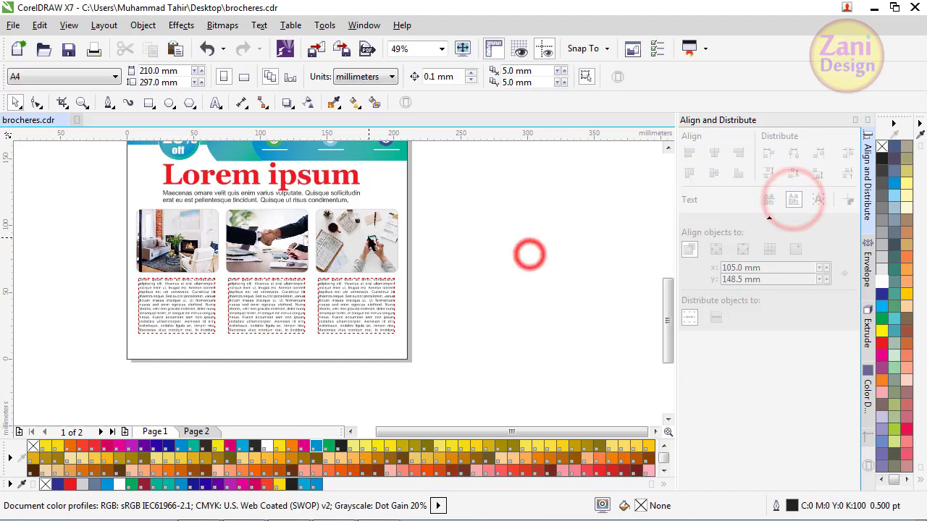
Distribute the three photos evenly across the page
click(369, 239)
shift+click(246, 236)
shift+click(194, 243)
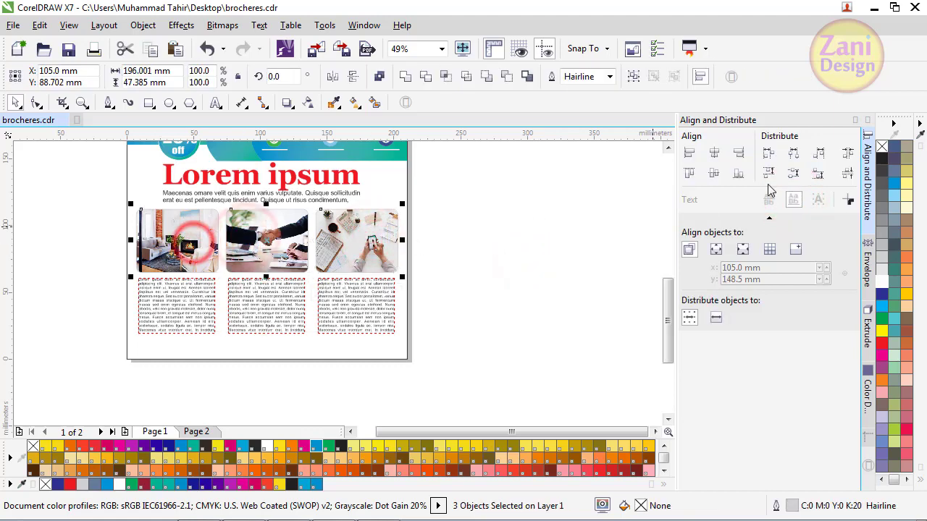
click(794, 174)
click(563, 232)
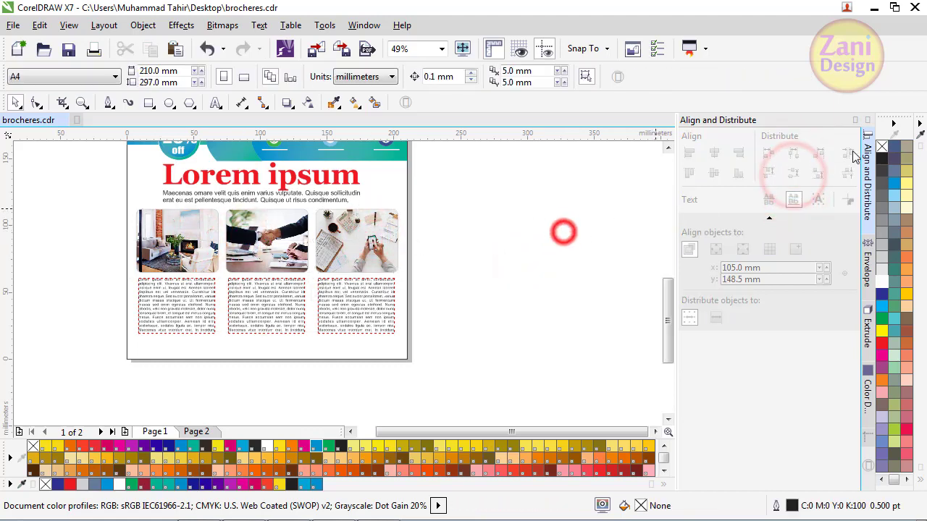
click(856, 120)
Raise the bottom edge of the three text frames so they fit their text
scroll(600, 248, up, 1)
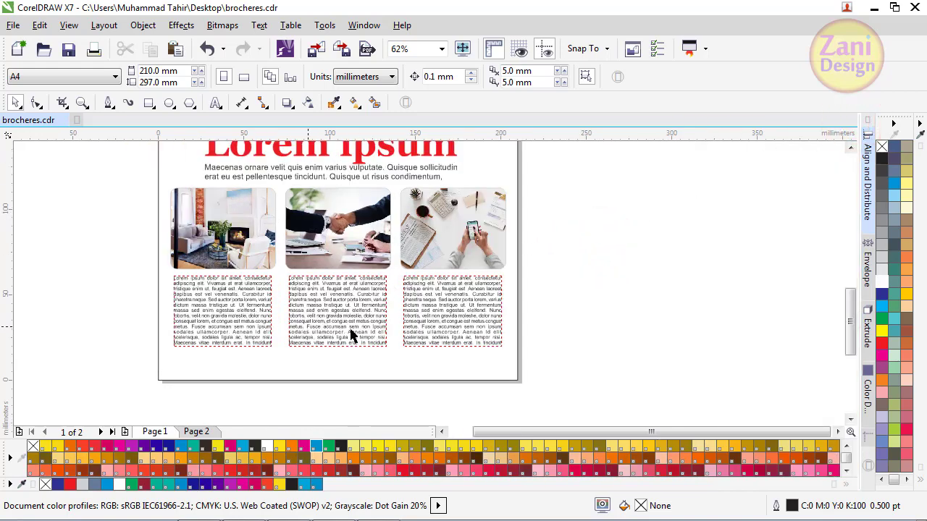
drag(172, 370, 174, 370)
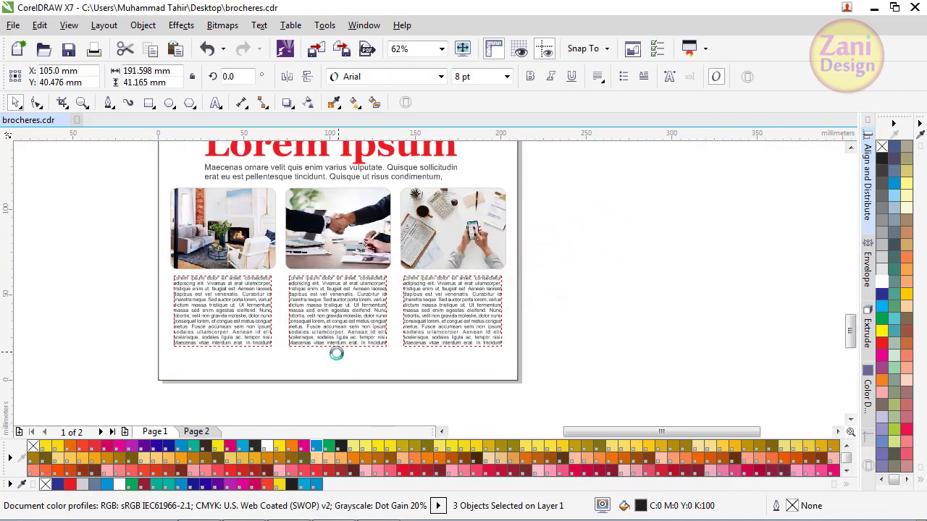
scroll(337, 350, up, 6)
drag(338, 333, 340, 292)
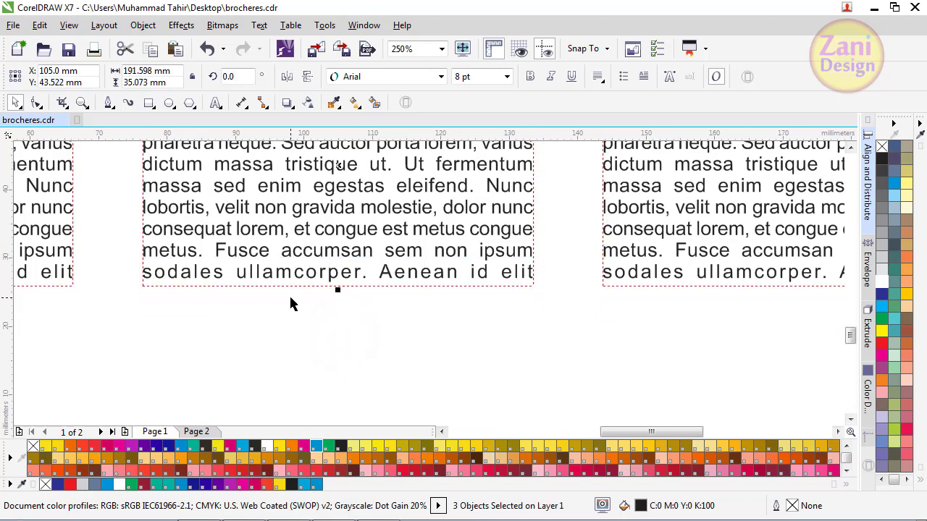
scroll(289, 304, down, 3)
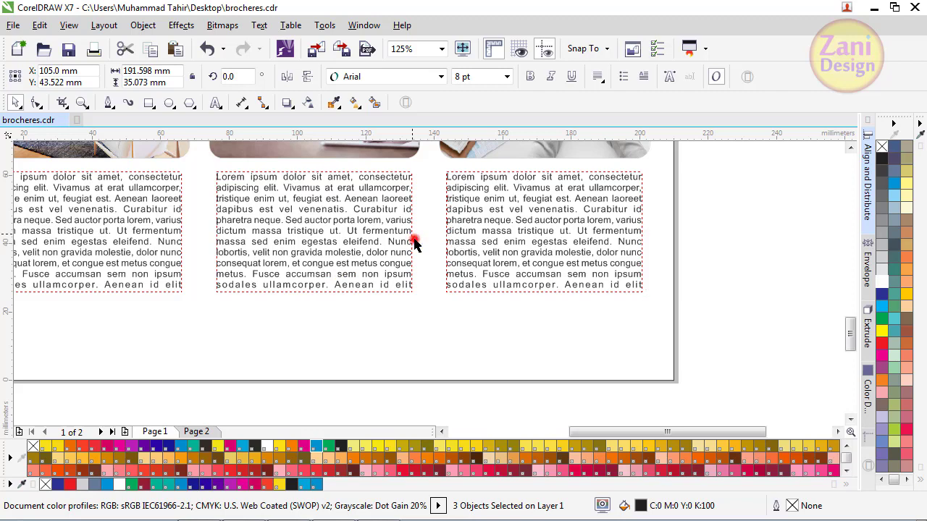
click(693, 247)
click(595, 241)
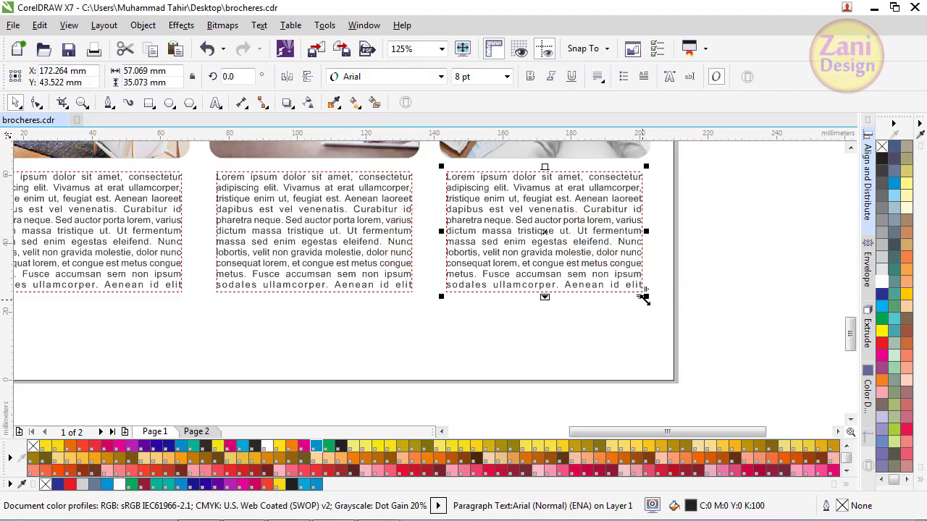
scroll(409, 302, down, 2)
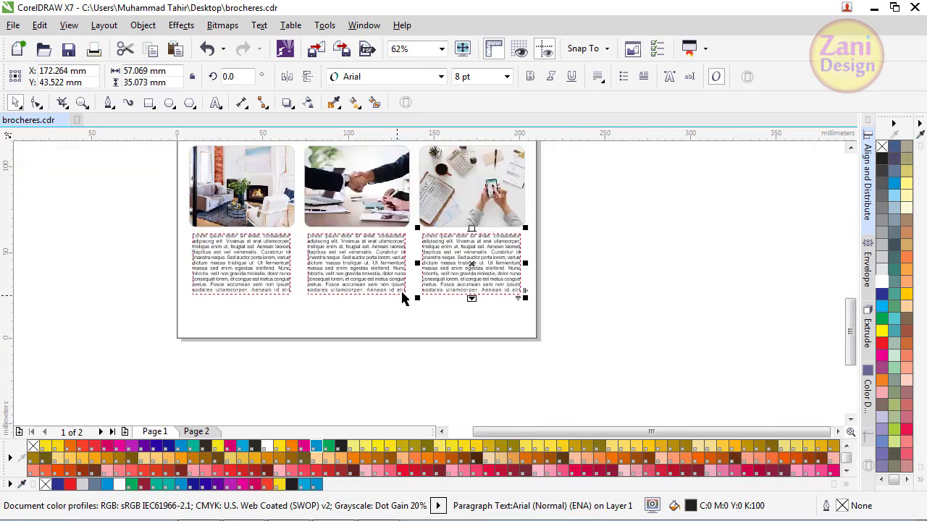
click(593, 304)
scroll(319, 254, down, 2)
scroll(302, 270, up, 2)
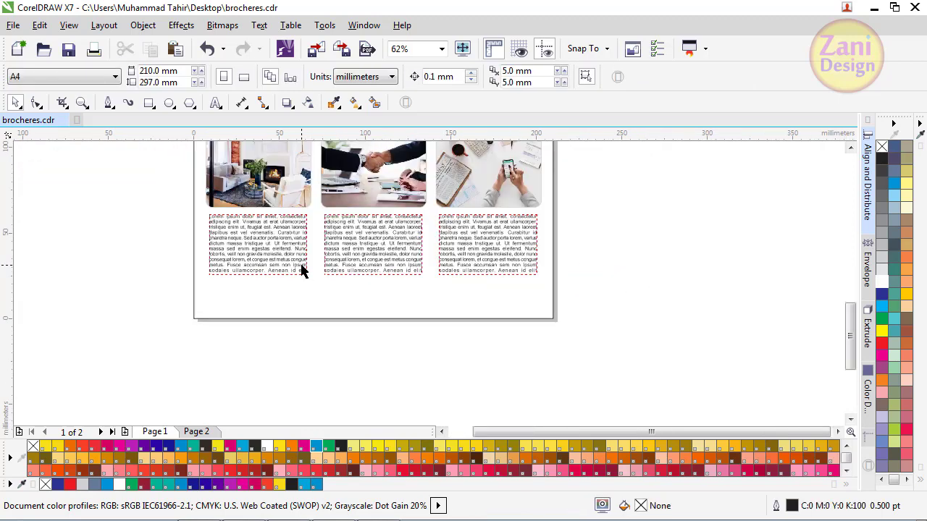
scroll(273, 259, up, 2)
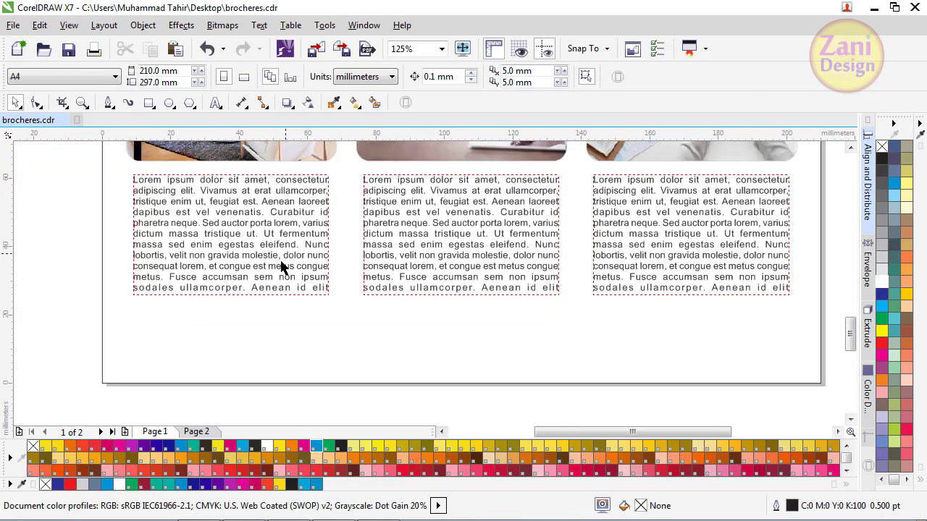
scroll(159, 302, down, 2)
Squash the page-sized rectangle into a footer band with cyan-blue fill and no outline
click(261, 315)
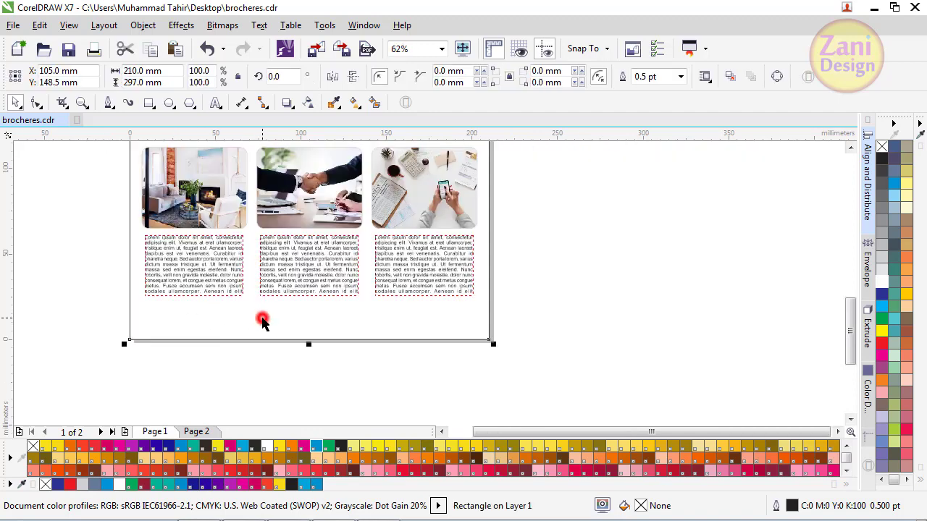
scroll(230, 282, down, 2)
scroll(231, 282, down, 2)
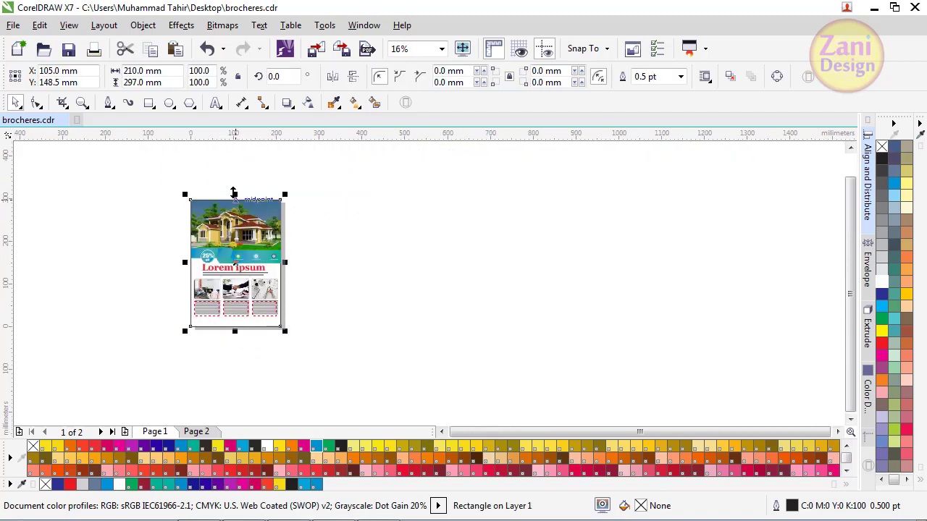
drag(234, 193, 242, 319)
scroll(225, 342, up, 2)
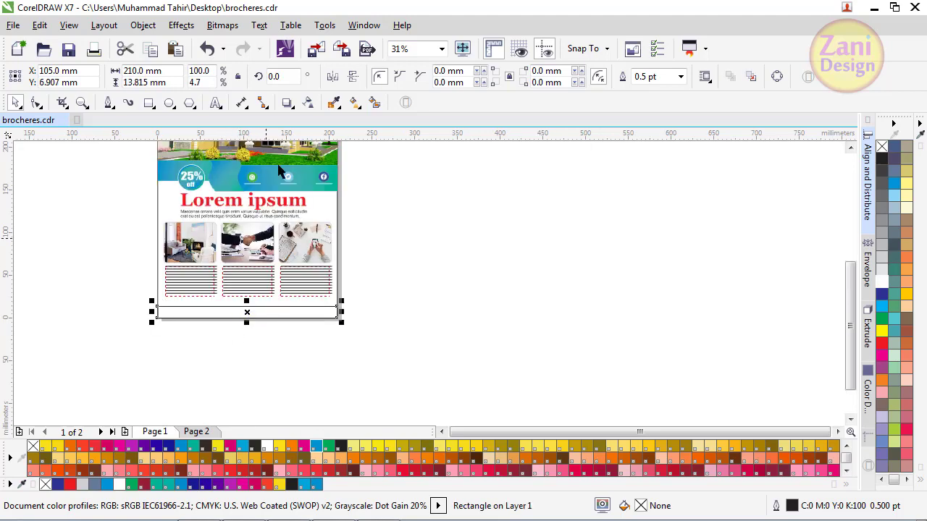
scroll(229, 313, up, 4)
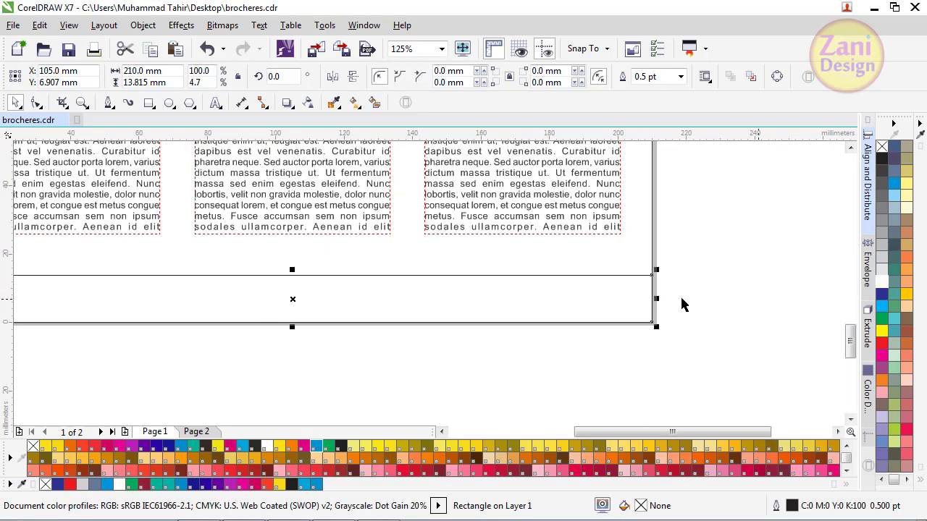
scroll(262, 357, down, 2)
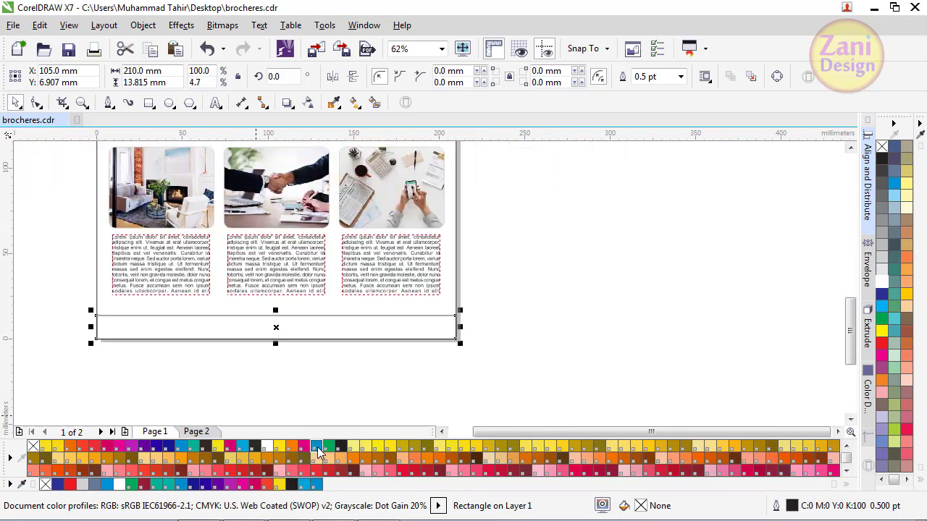
click(317, 446)
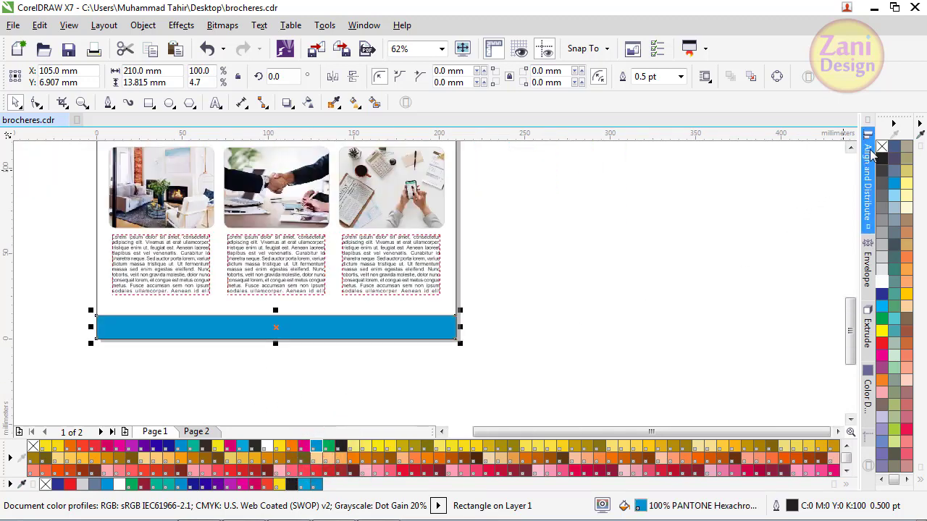
right_click(881, 147)
click(616, 289)
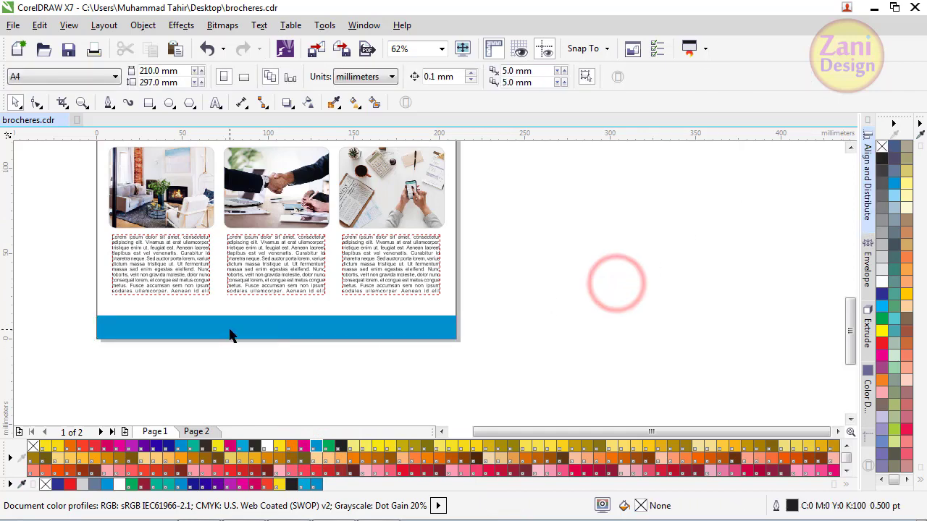
Make the footer about 18 mm tall and nudge the three text columns slightly lower
click(269, 324)
scroll(269, 325, up, 2)
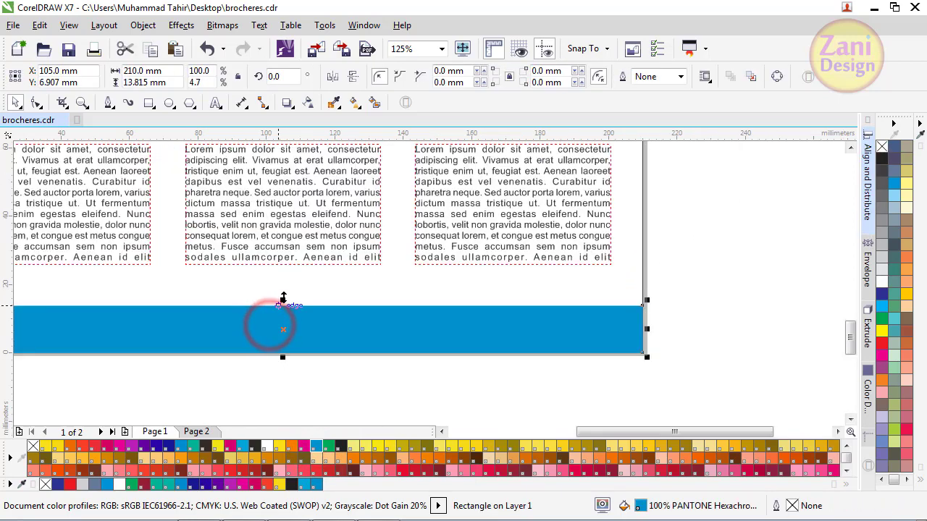
mouse_move(283, 300)
mouse_down()
mouse_move(287, 283)
mouse_move(284, 290)
mouse_up()
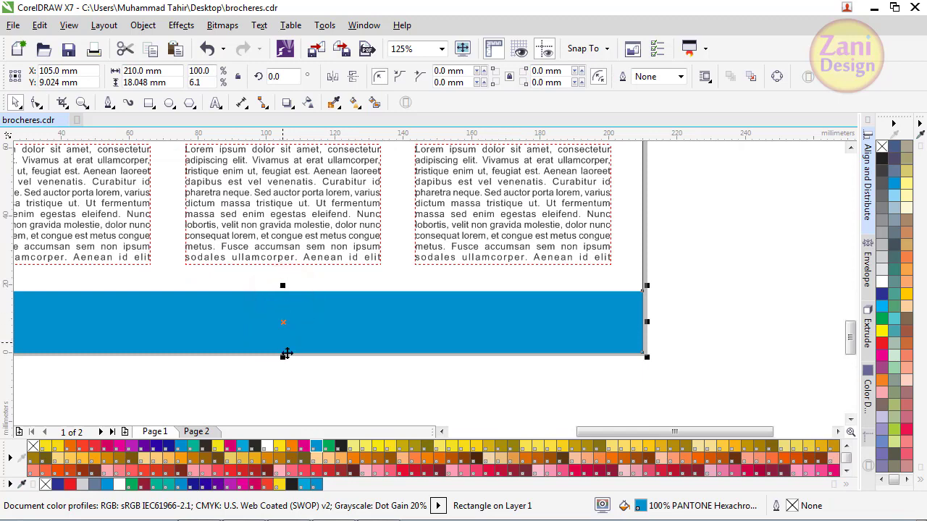
scroll(302, 358, down, 2)
scroll(182, 289, up, 2)
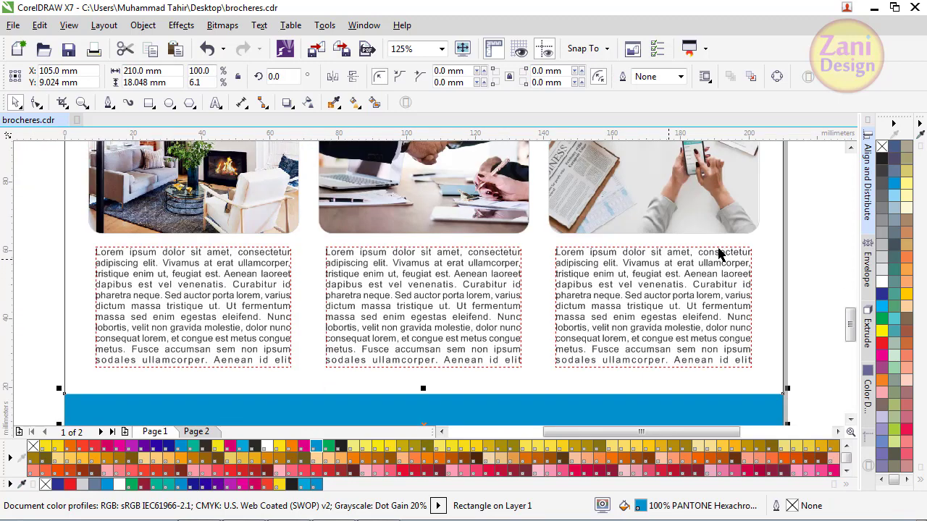
drag(324, 359, 68, 382)
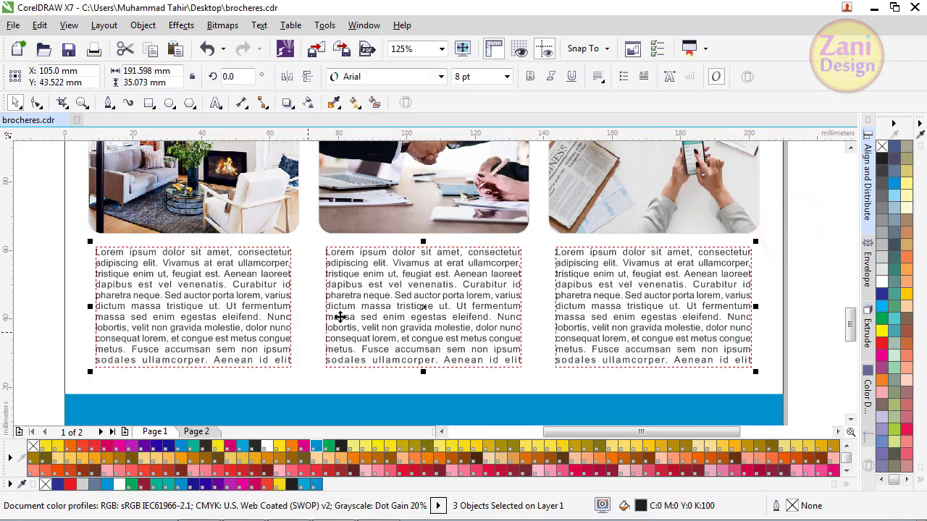
drag(426, 307, 426, 324)
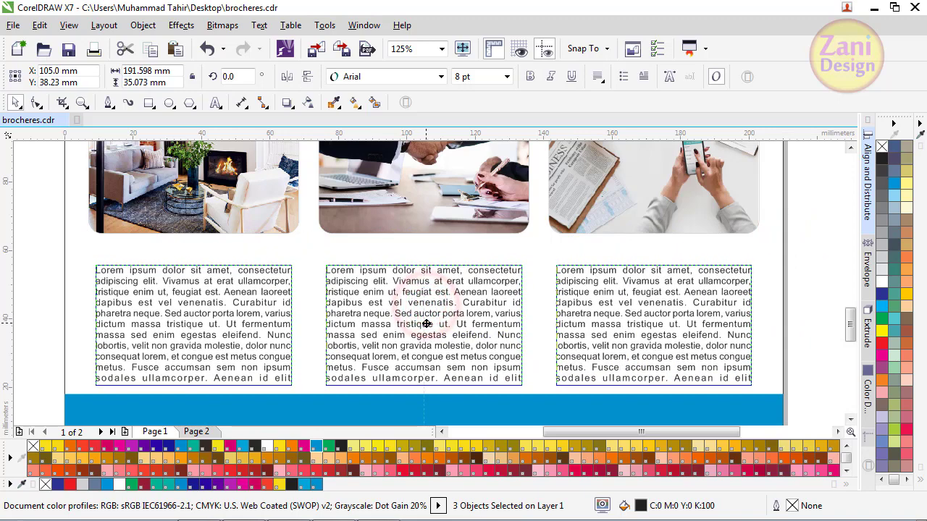
click(50, 263)
Copy 'Lorem ipsum' from the first column's text and paste it as a separate heading
scroll(116, 269, up, 3)
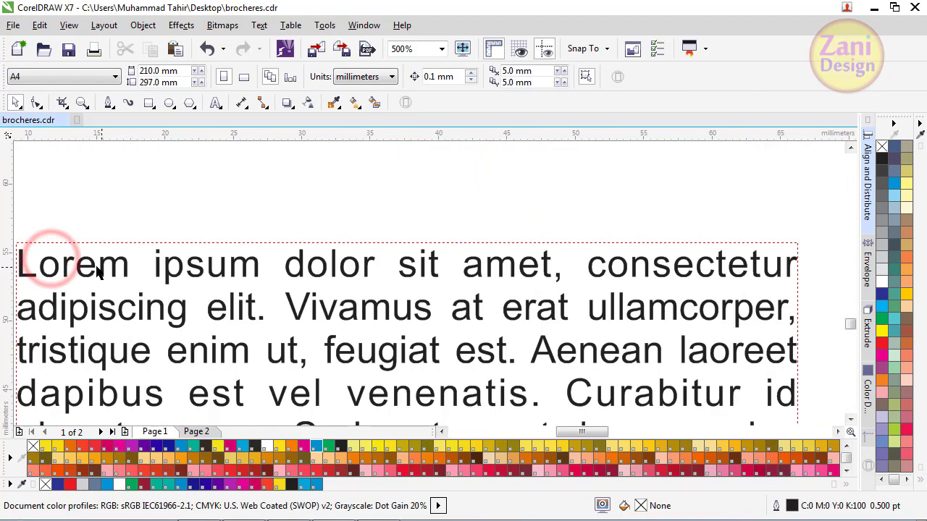
double_click(92, 261)
drag(259, 269, 28, 268)
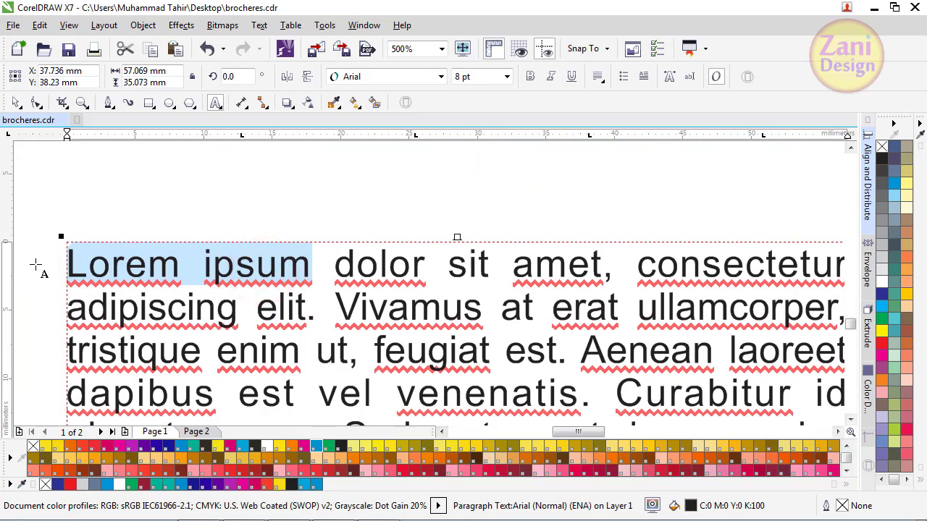
key(ctrl+c)
click(423, 188)
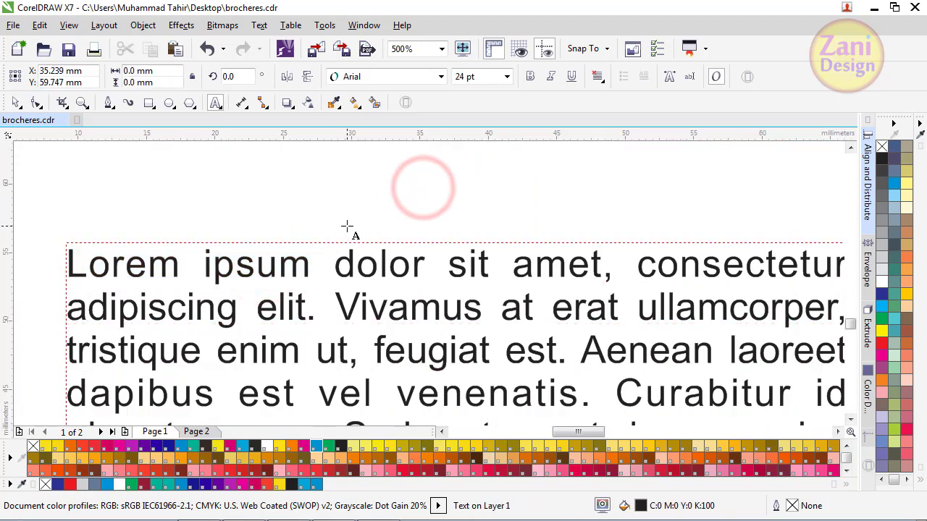
key(ctrl+v)
scroll(83, 268, down, 1)
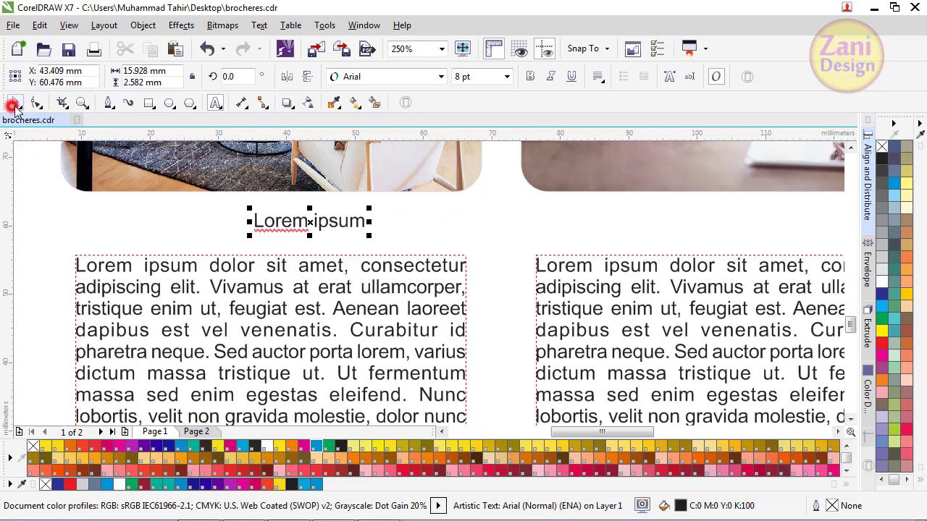
click(14, 106)
Enlarge the heading twofold, centre it above the first column, underline it and colour it Reflex Blue
drag(249, 236, 182, 251)
drag(303, 220, 266, 225)
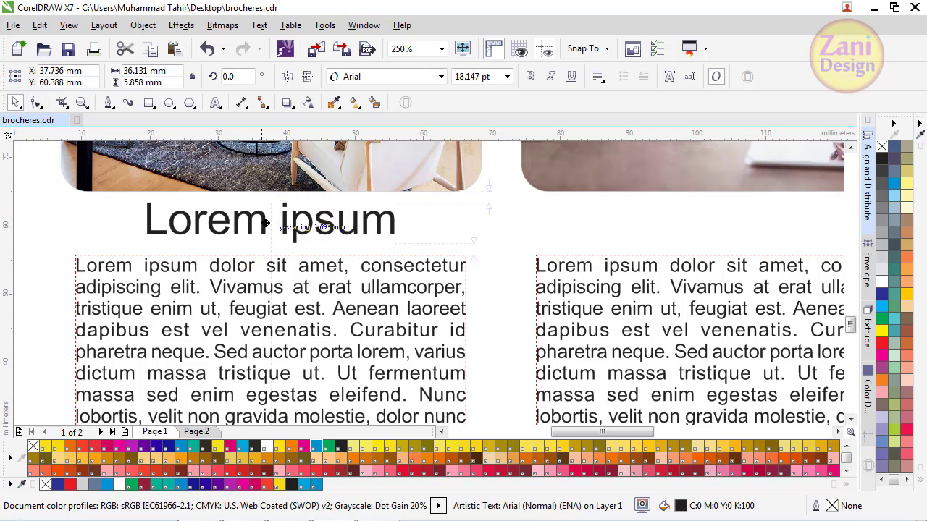
click(572, 77)
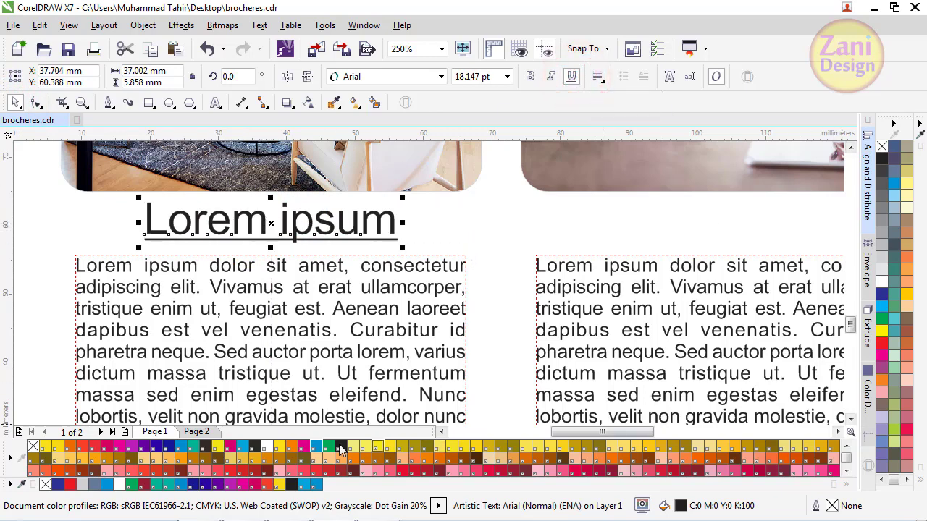
click(168, 445)
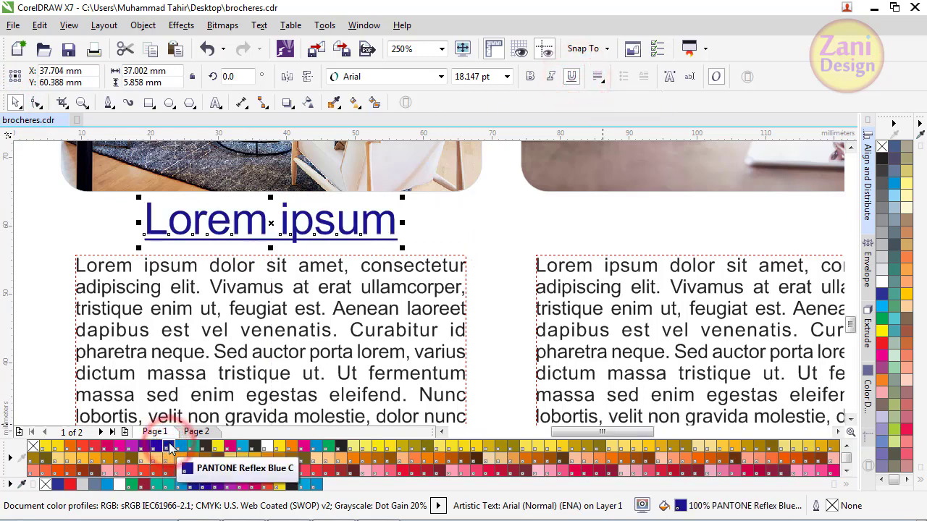
click(65, 239)
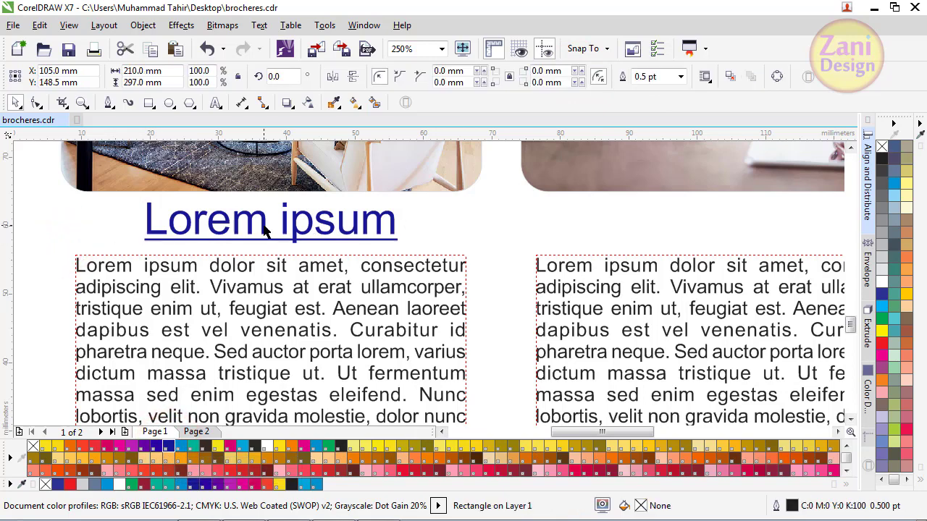
Duplicate the caption above the middle and right columns
drag(264, 225, 738, 223)
right_click(737, 222)
scroll(190, 253, down, 2)
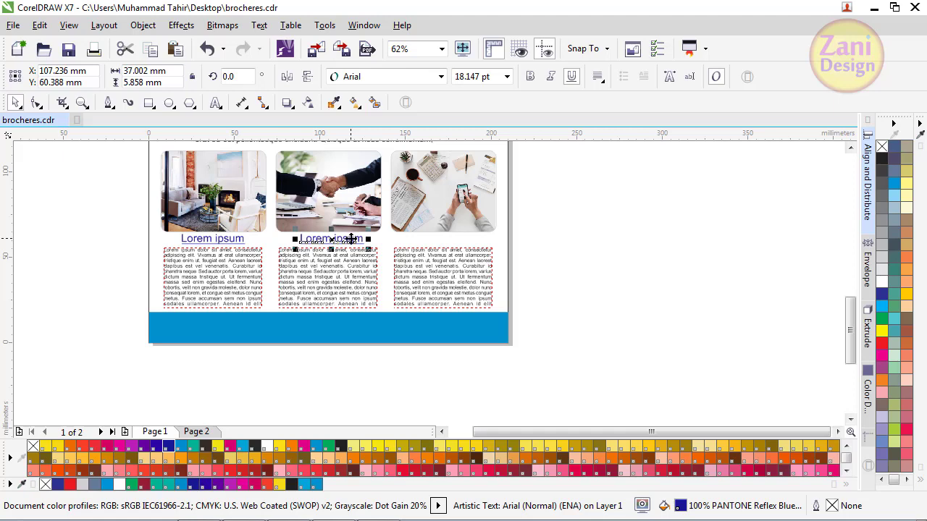
key(ctrl+r)
click(606, 256)
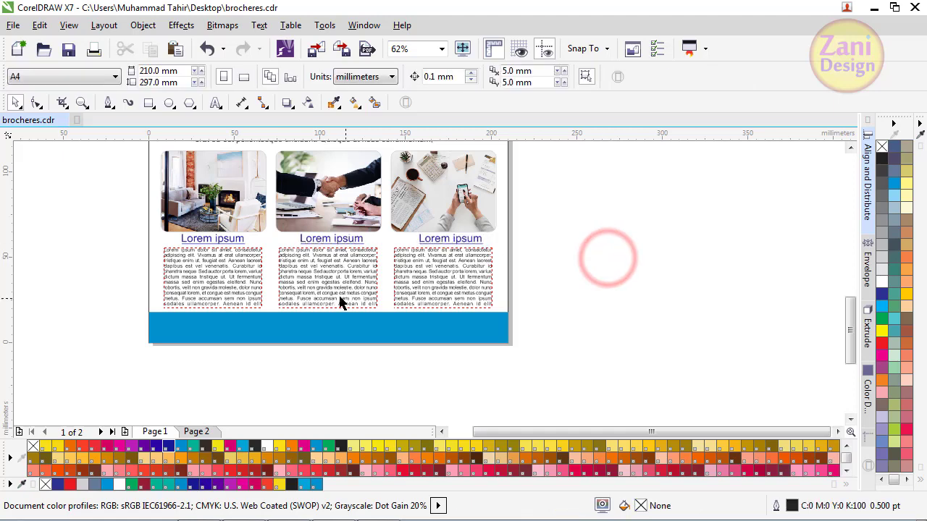
Copy a caption into the blue footer, placed at the bar's left end and vertically centred
click(339, 297)
scroll(340, 297, up, 2)
scroll(329, 324, down, 2)
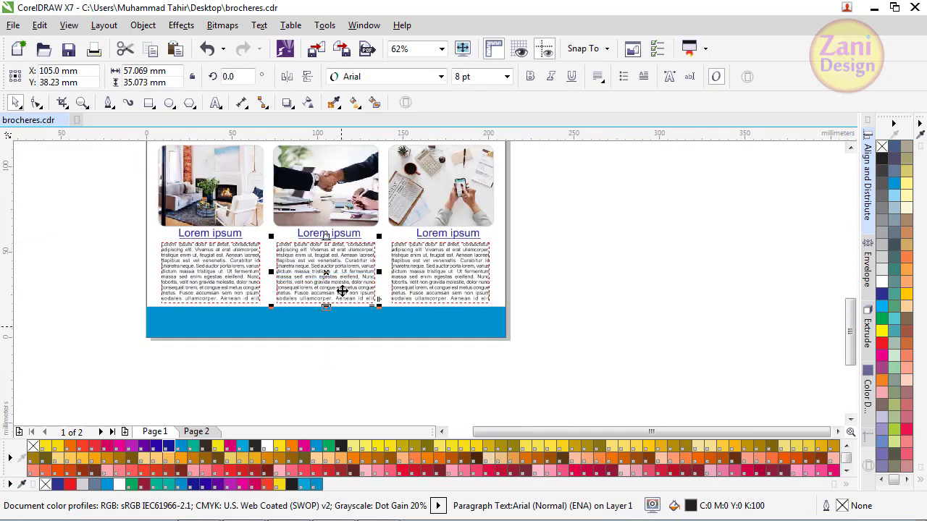
drag(335, 239, 447, 322)
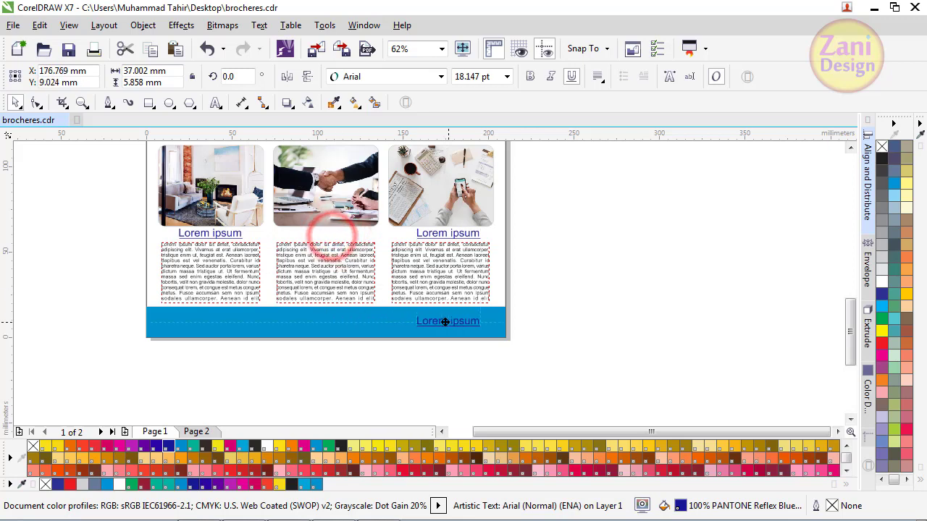
mouse_move(448, 326)
mouse_down()
mouse_move(187, 328)
mouse_move(278, 342)
mouse_up()
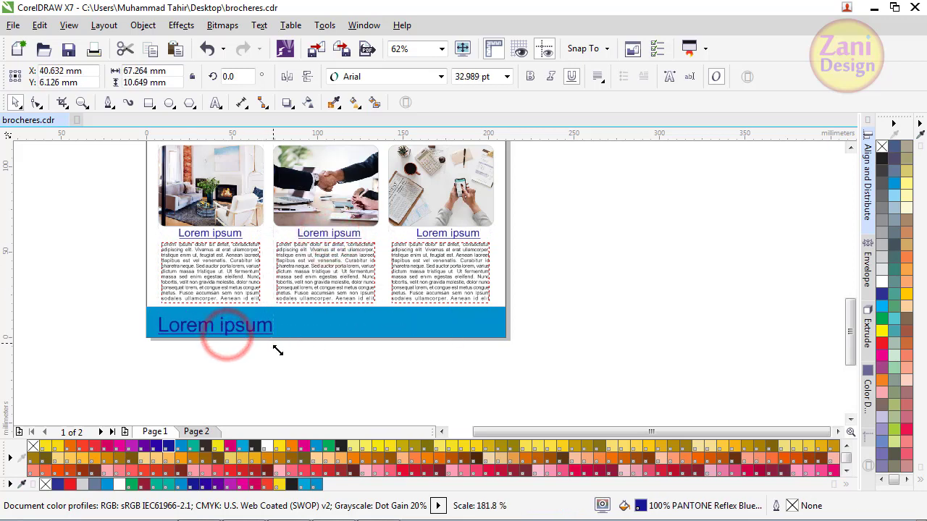
drag(224, 328, 225, 323)
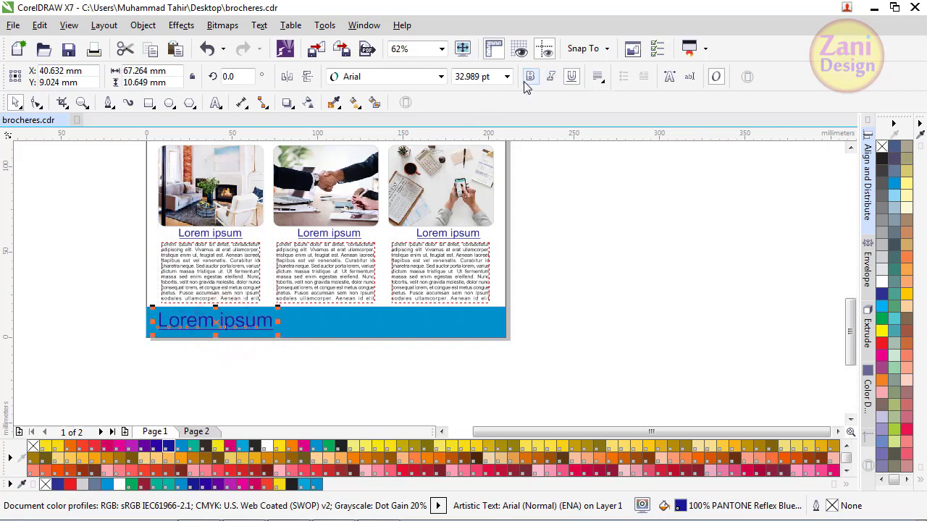
Remove the footer title's underline, make it white, then show Page 2
click(571, 77)
click(566, 270)
click(250, 324)
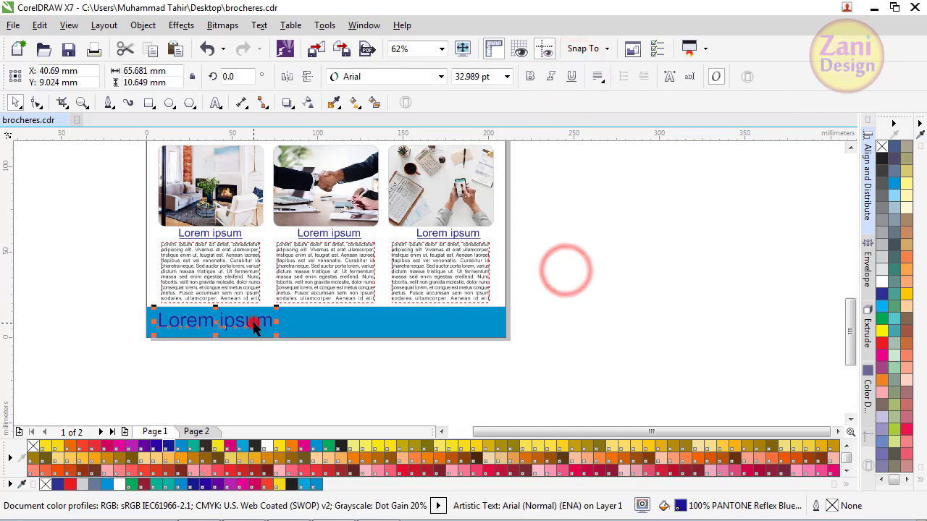
click(880, 281)
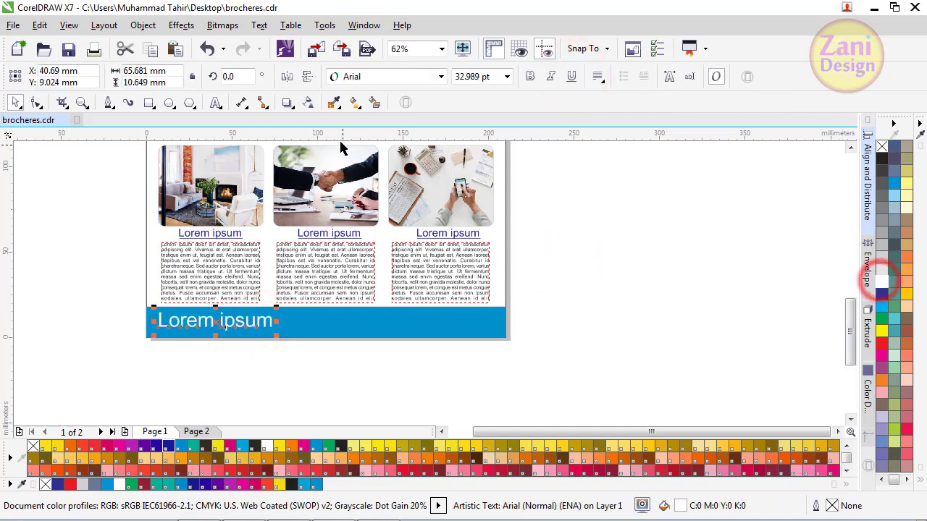
click(534, 331)
click(199, 433)
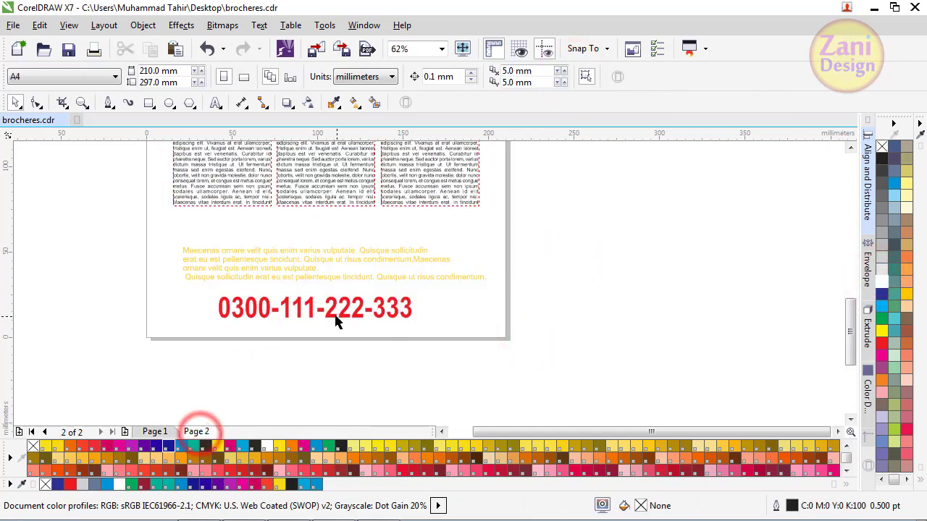
Copy Page 2's phone number to the right end of Page 1's footer, coloured white
click(333, 314)
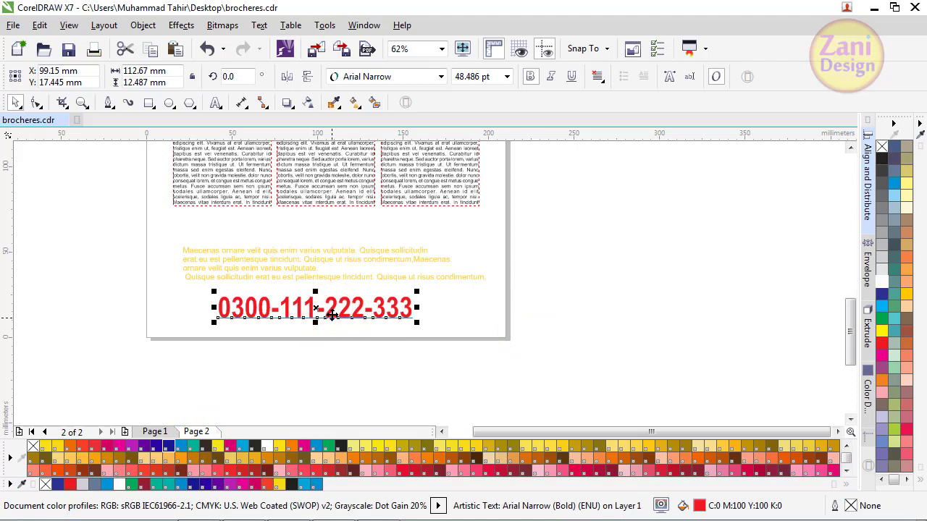
click(152, 432)
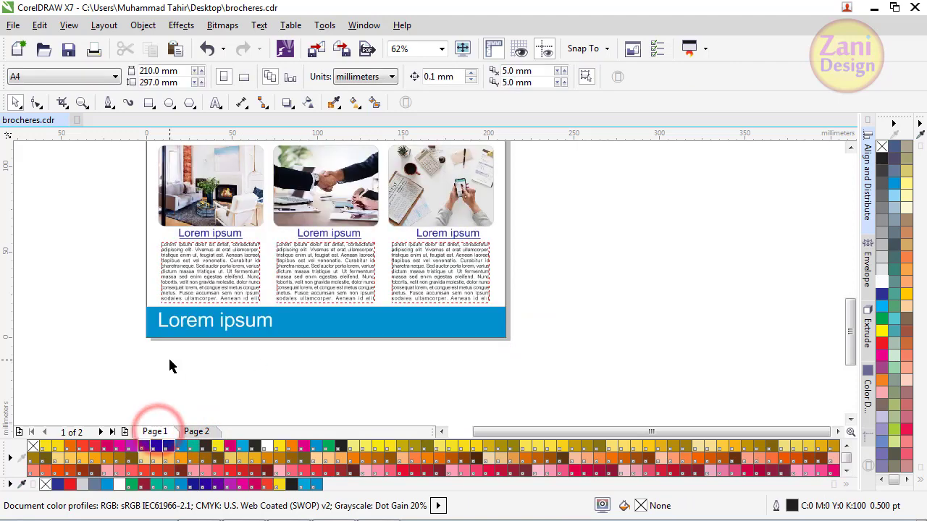
key(ctrl+v)
drag(317, 309, 402, 323)
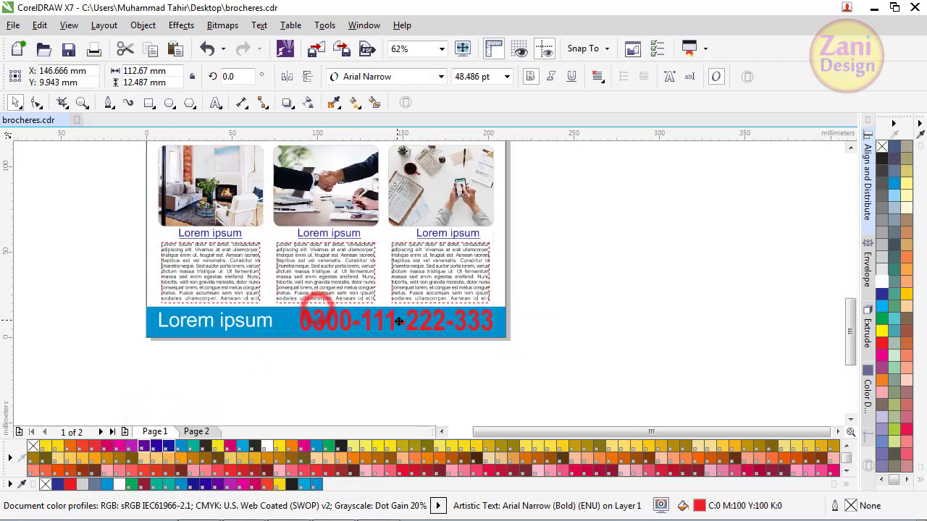
click(881, 281)
click(689, 314)
key(shift+F4)
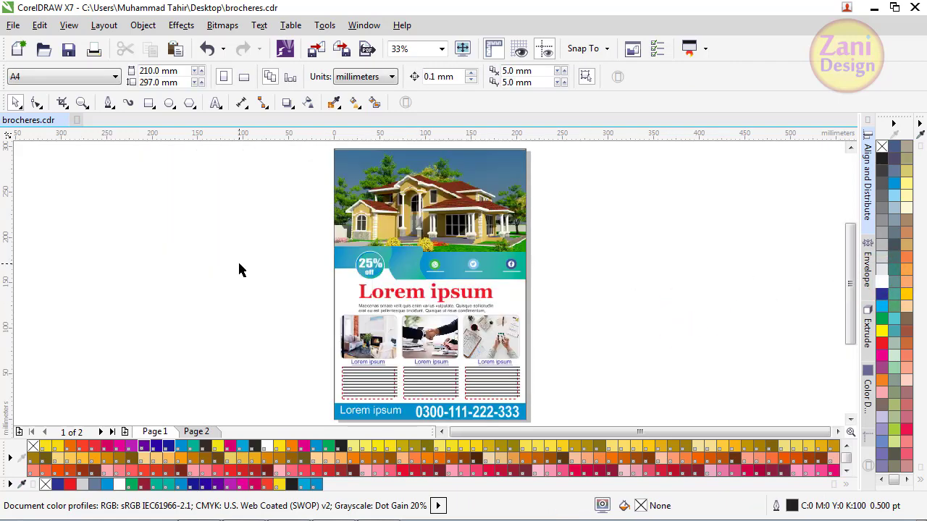